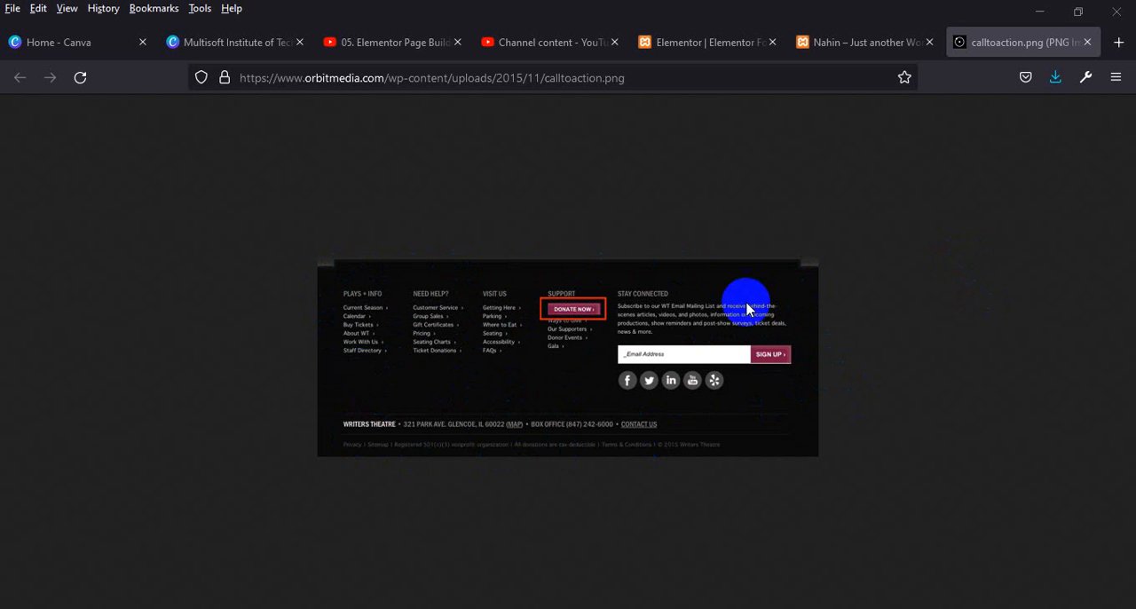
# Switch to the Elementor footer editor and insert a section with four equal columns directly above the copyright section.
pyautogui.click(869, 46)
pyautogui.click(697, 41)
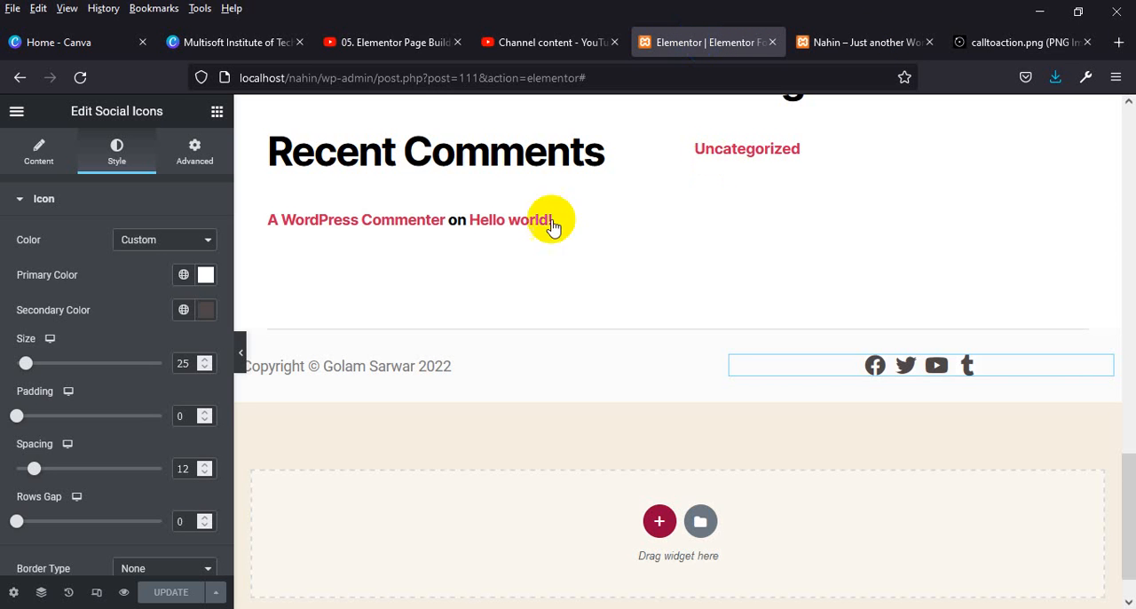
pyautogui.scroll(-1, 742, 243)
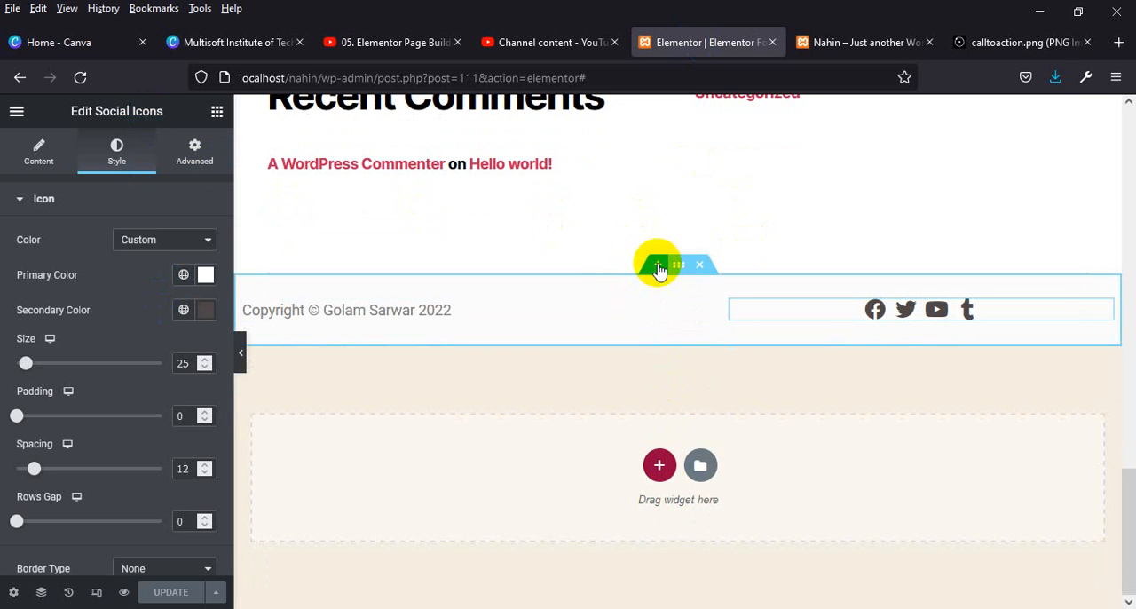
pyautogui.click(657, 265)
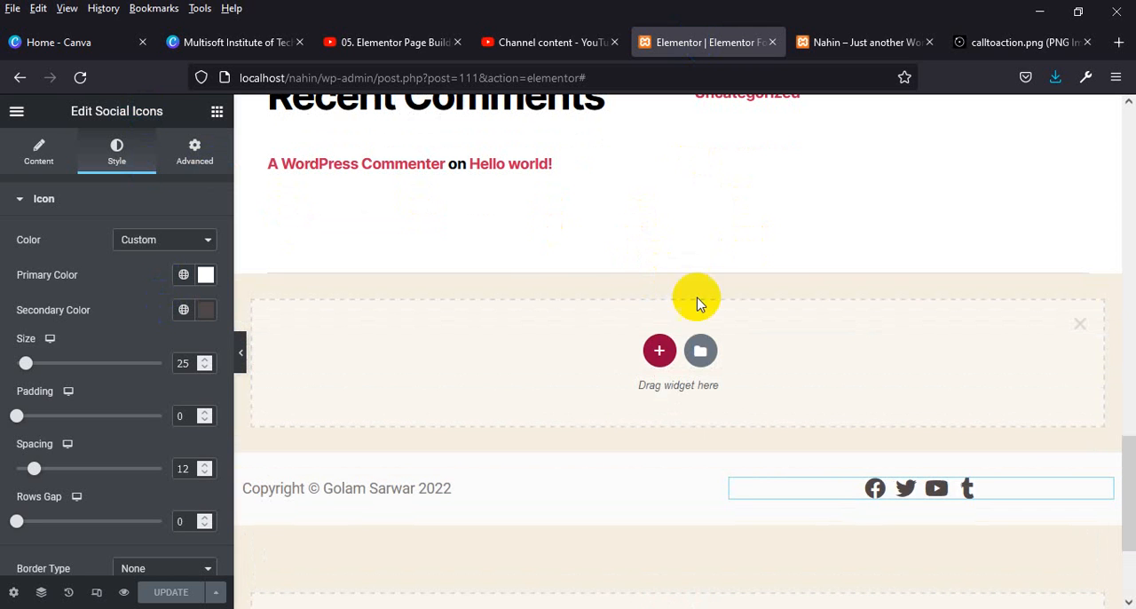
pyautogui.click(658, 355)
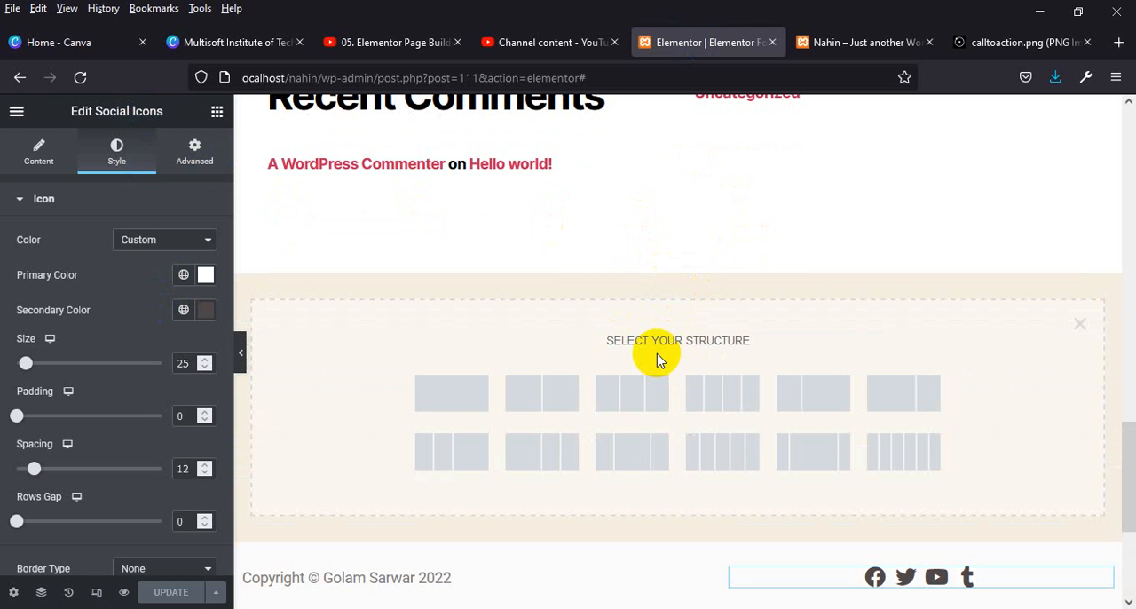
pyautogui.click(732, 400)
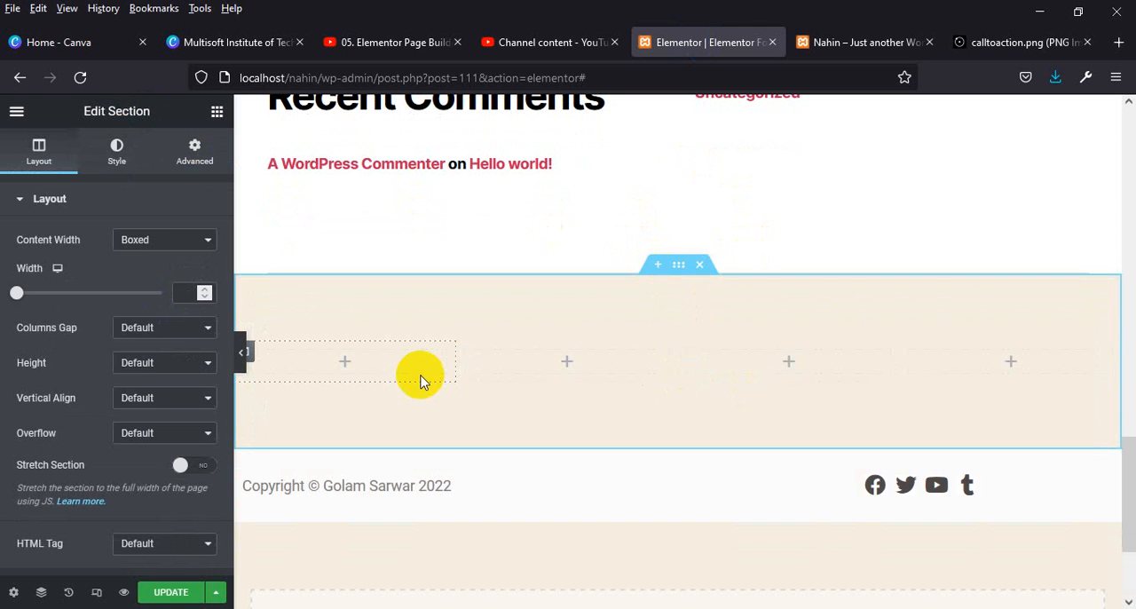
# Add an Image widget to the first column of the new footer section.
pyautogui.click(347, 367)
pyautogui.scroll(-1, 66, 452)
pyautogui.scroll(1, 175, 446)
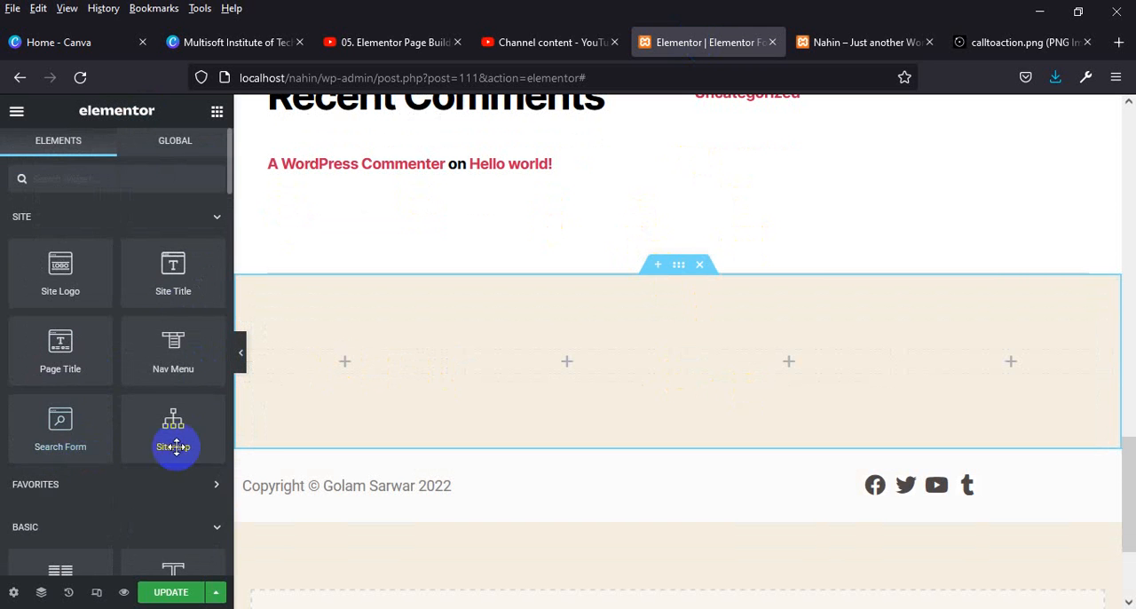
pyautogui.scroll(-3, 30, 464)
pyautogui.moveTo(61, 416); pyautogui.dragTo(329, 368)
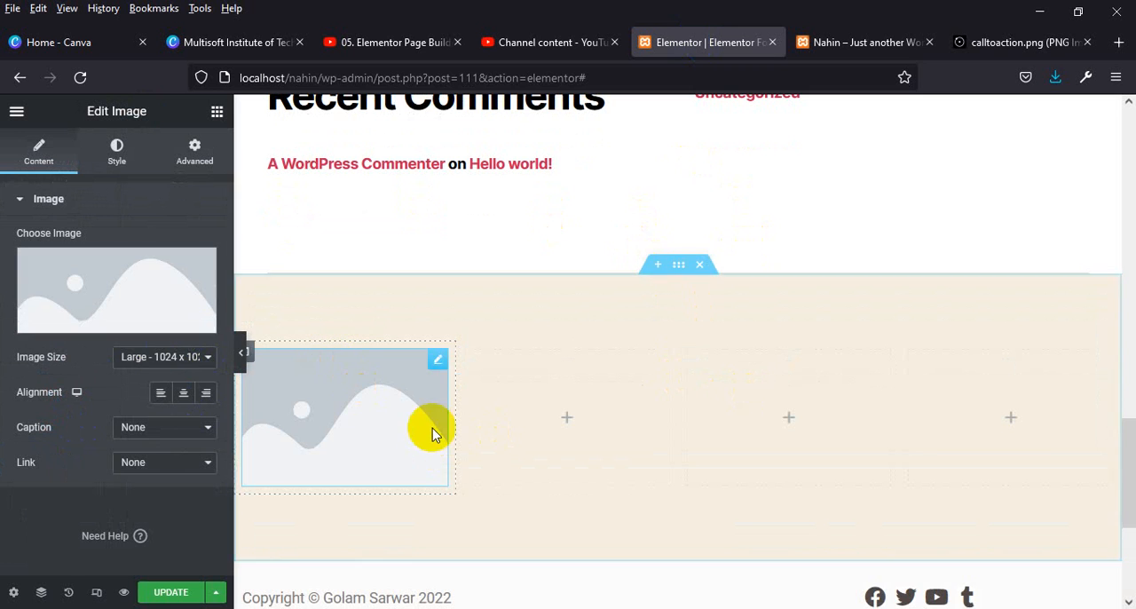
# Add a Text Editor widget below the image in the first column.
pyautogui.scroll(-2, 432, 432)
pyautogui.click(217, 108)
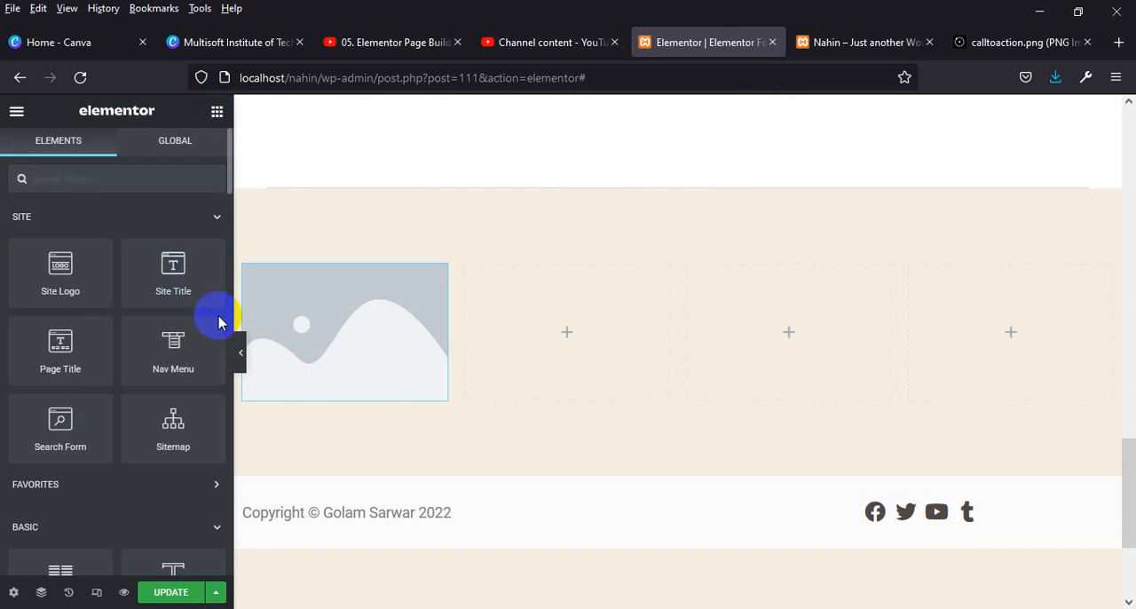
pyautogui.scroll(-4, 183, 400)
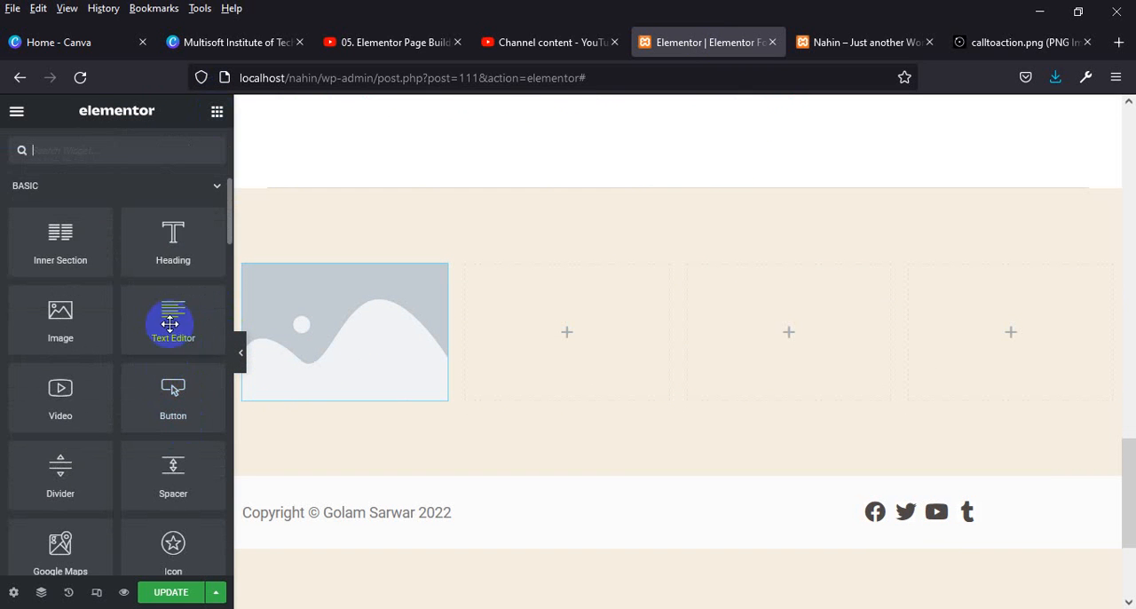
pyautogui.moveTo(170, 323); pyautogui.dragTo(373, 395)
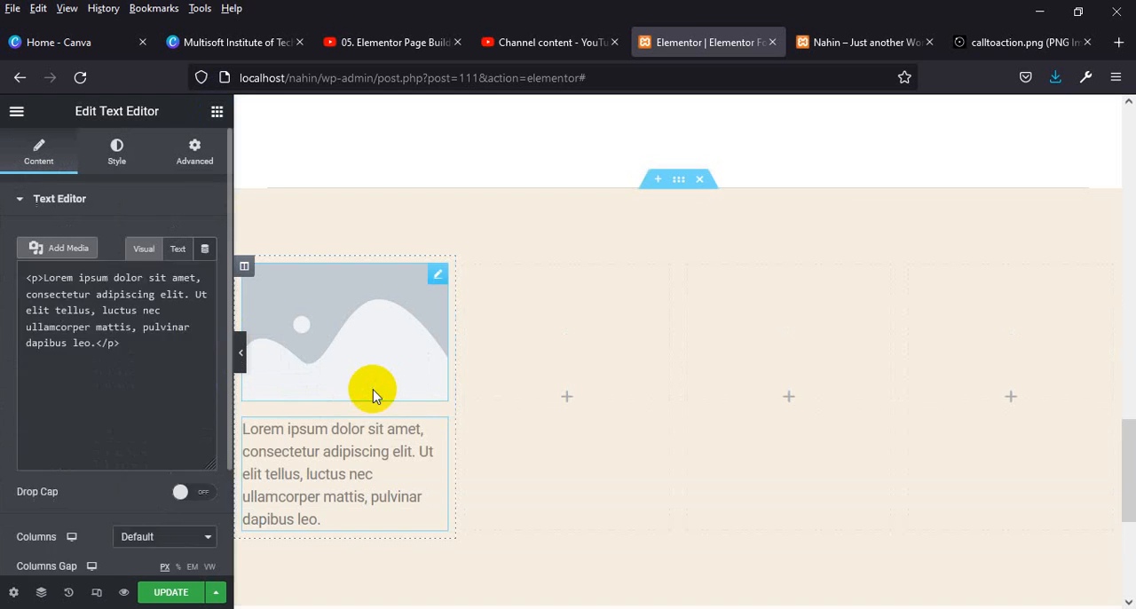
# Fill the image widget with the blue-and-yellow logo from the media library and align it to the center.
pyautogui.click(343, 388)
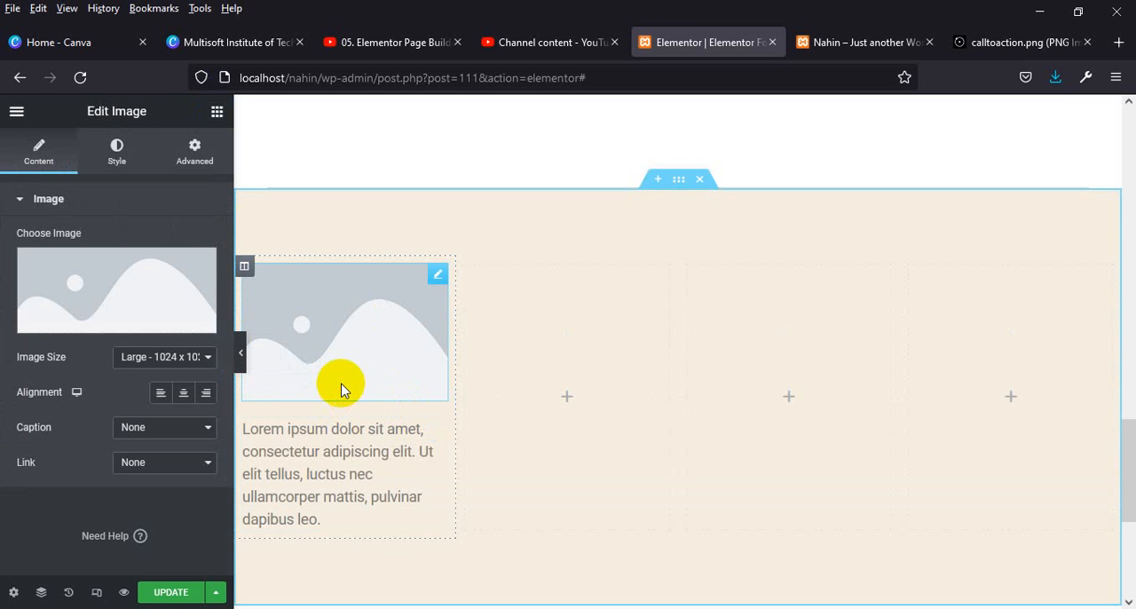
pyautogui.click(120, 328)
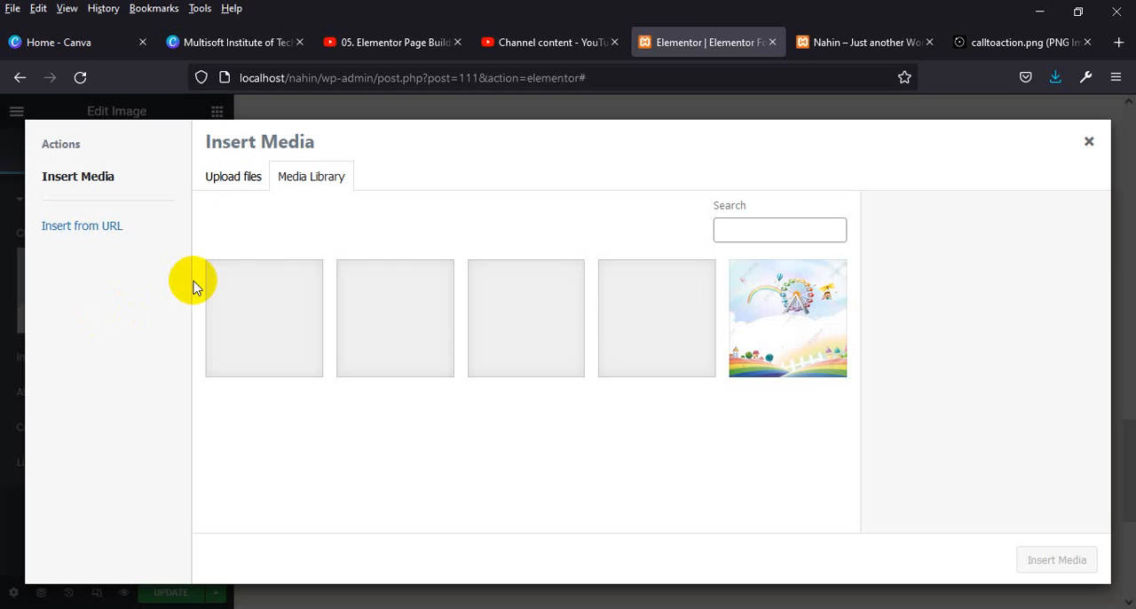
pyautogui.click(298, 293)
pyautogui.click(1052, 557)
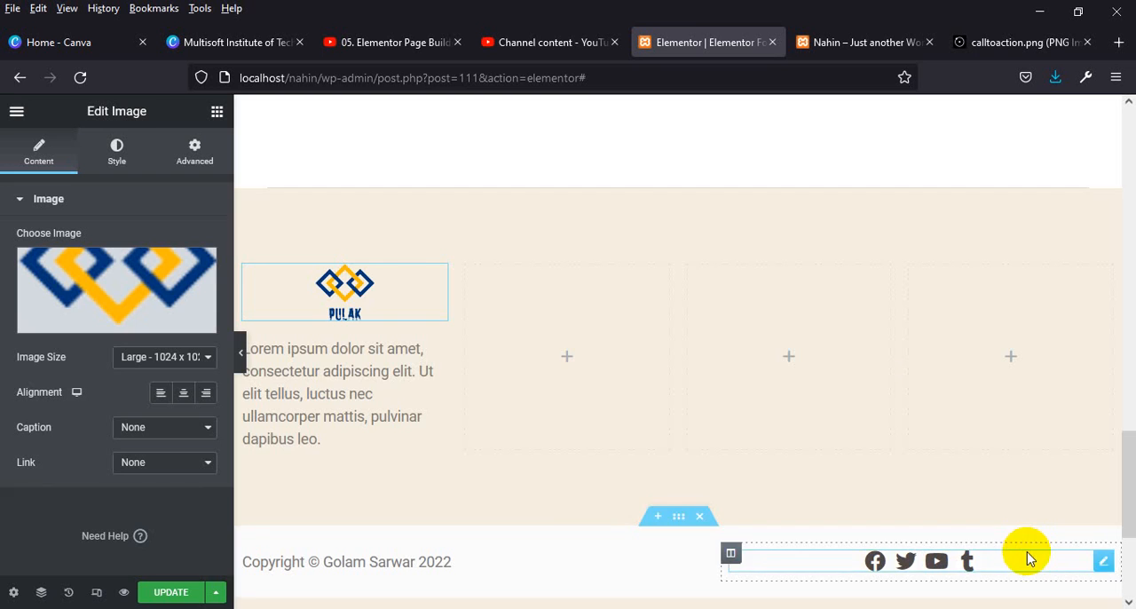
pyautogui.click(163, 394)
pyautogui.click(183, 395)
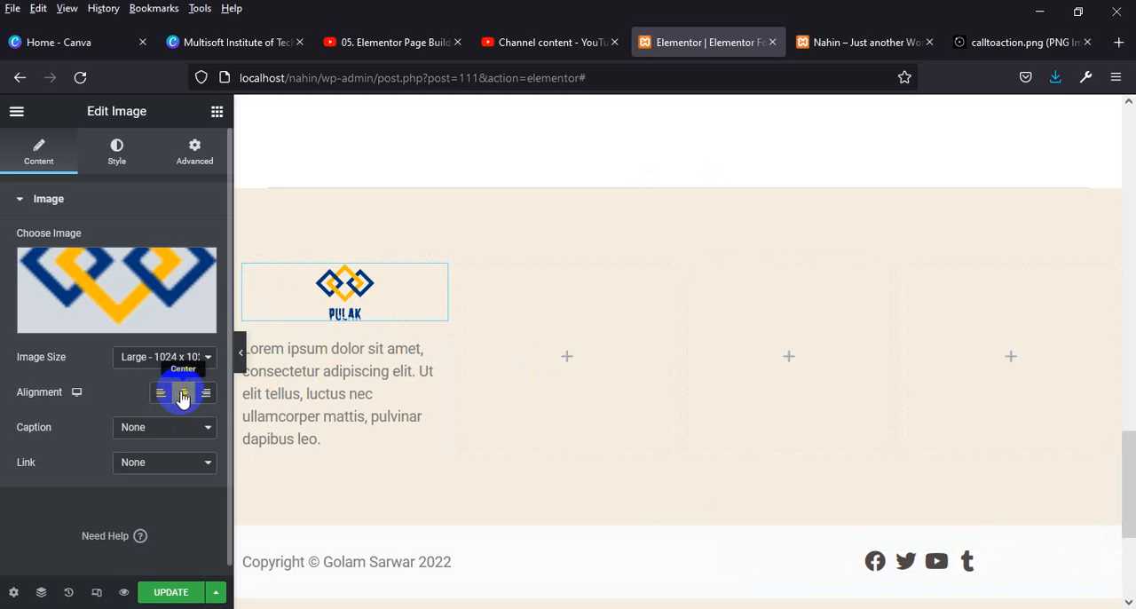
# Set the typography size of the first column's text to 14 px.
pyautogui.click(314, 438)
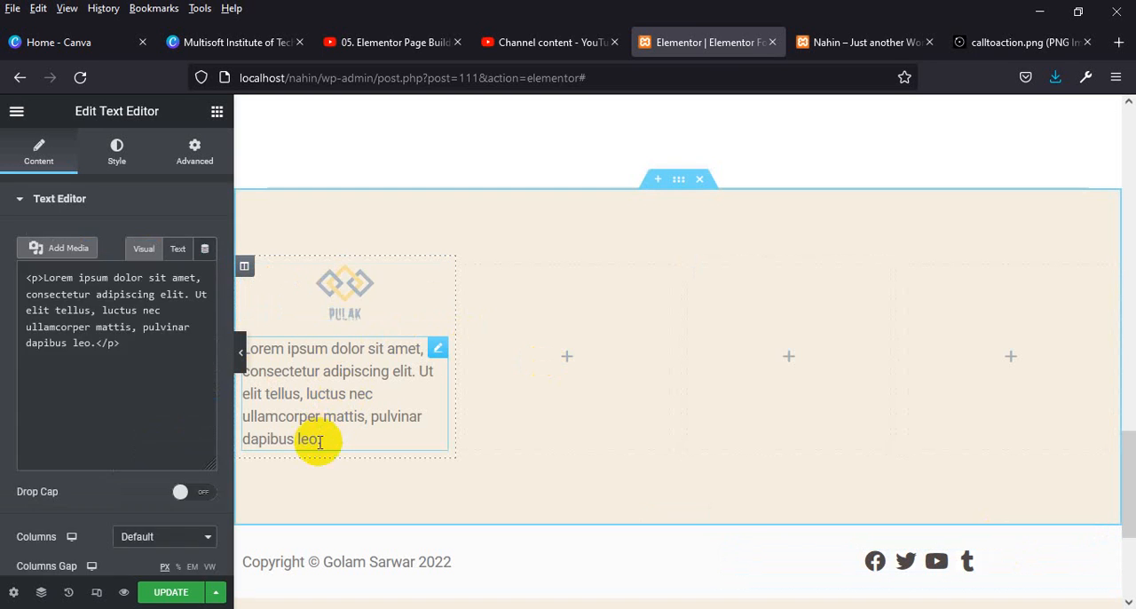
pyautogui.moveTo(150, 427); pyautogui.dragTo(187, 360)
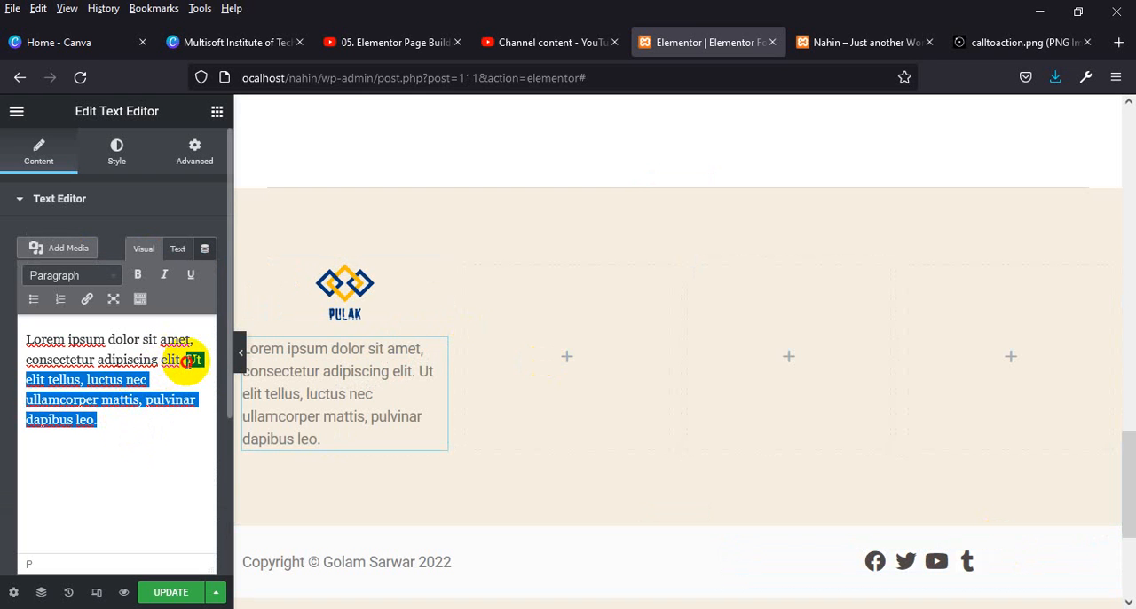
pyautogui.click(200, 448)
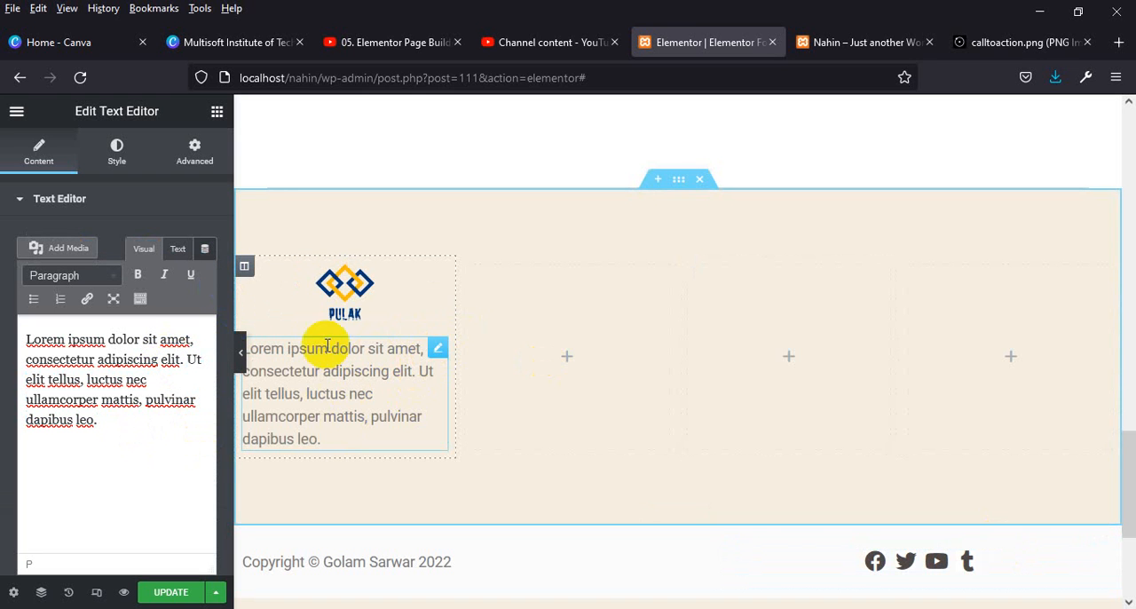
pyautogui.click(118, 153)
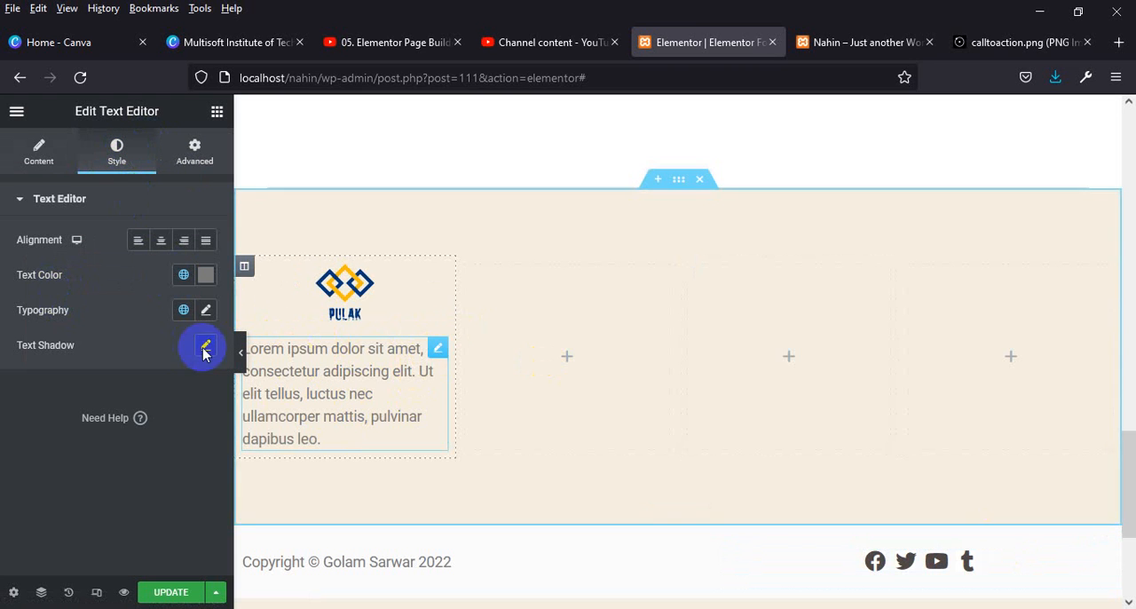
pyautogui.click(205, 311)
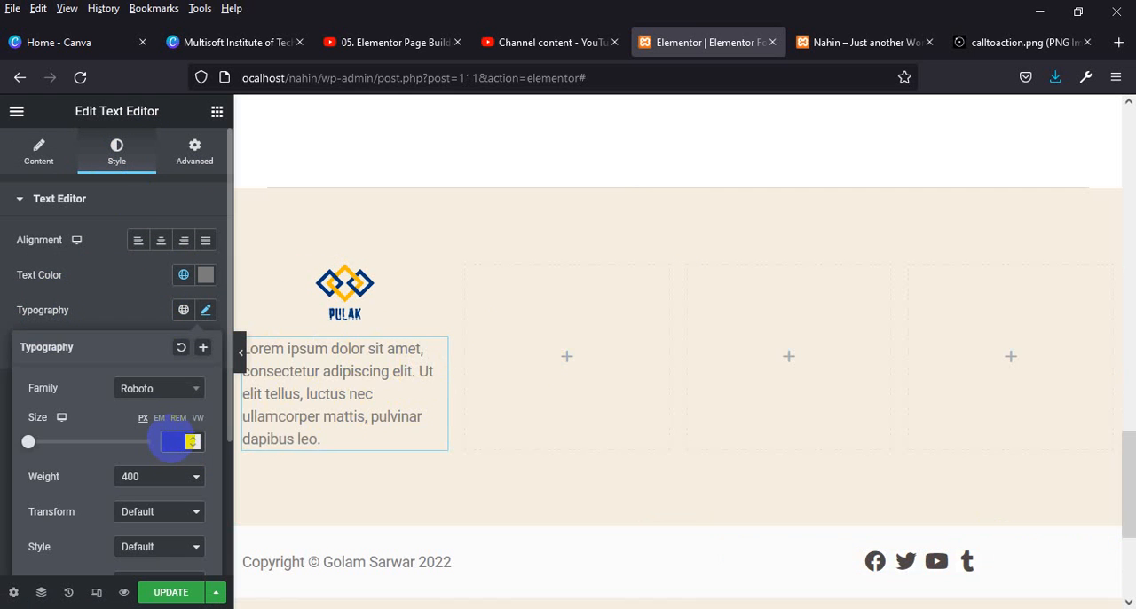
pyautogui.write('14')
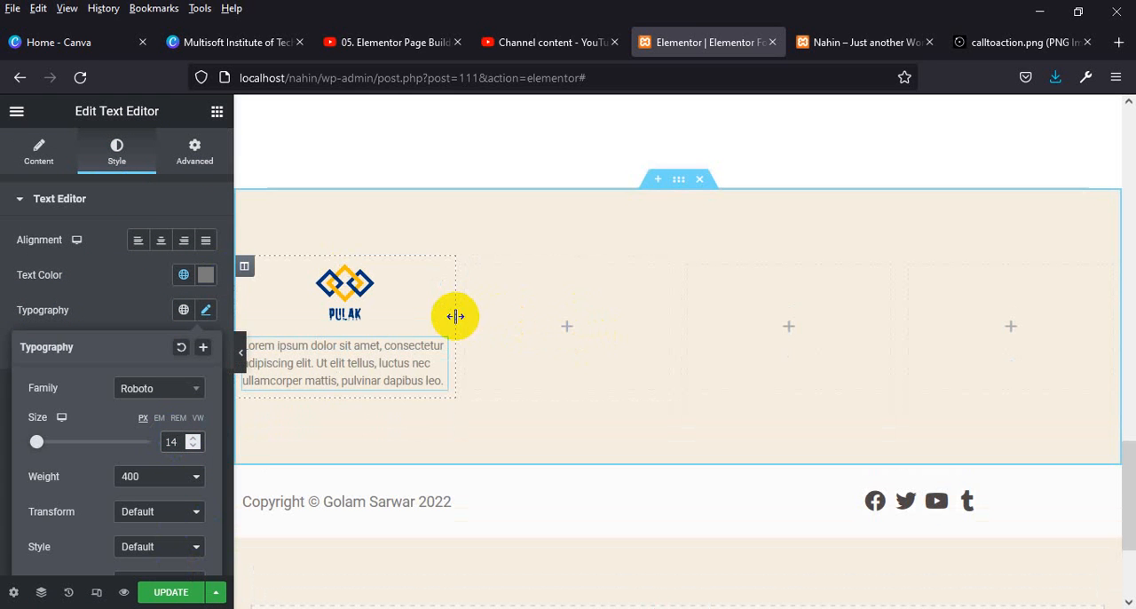
# Justify the text under the logo and narrow the first column.
pyautogui.moveTo(451, 316); pyautogui.dragTo(431, 323)
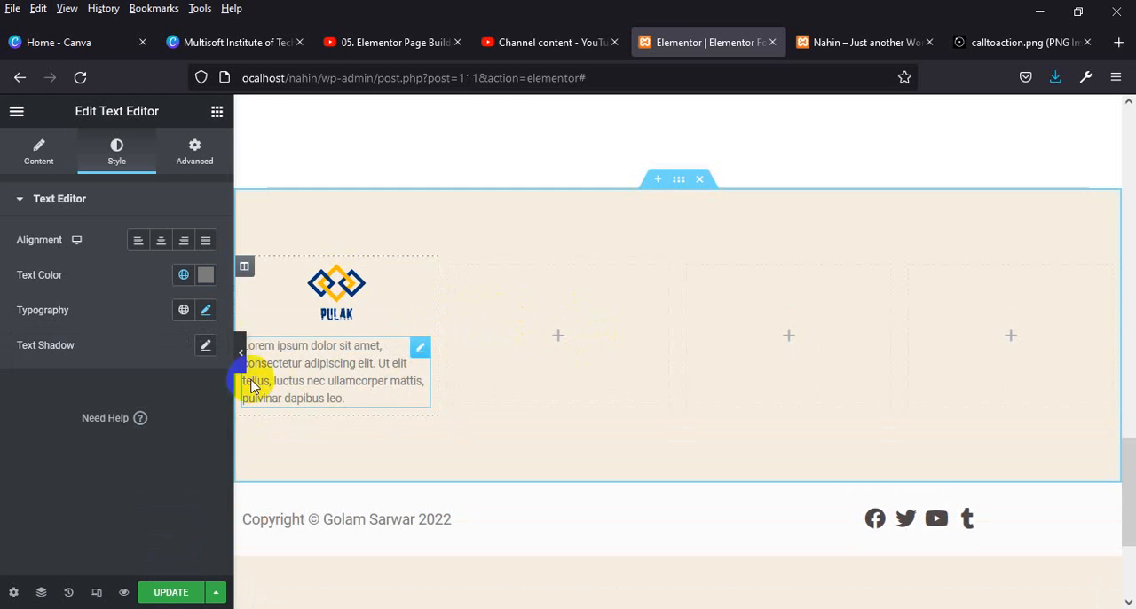
pyautogui.click(203, 246)
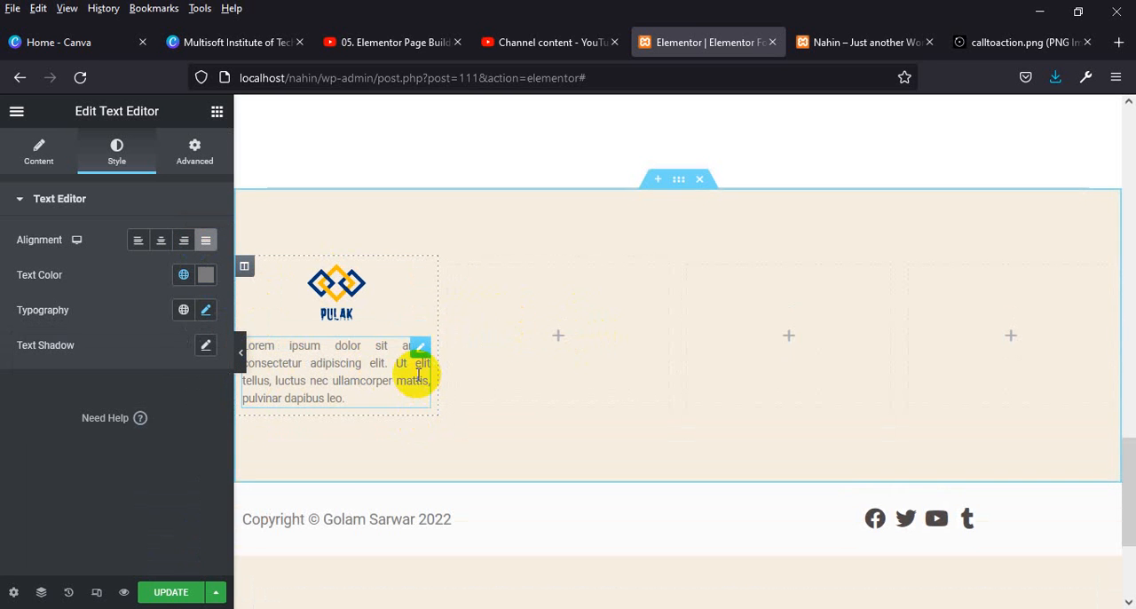
pyautogui.moveTo(432, 302); pyautogui.dragTo(414, 302)
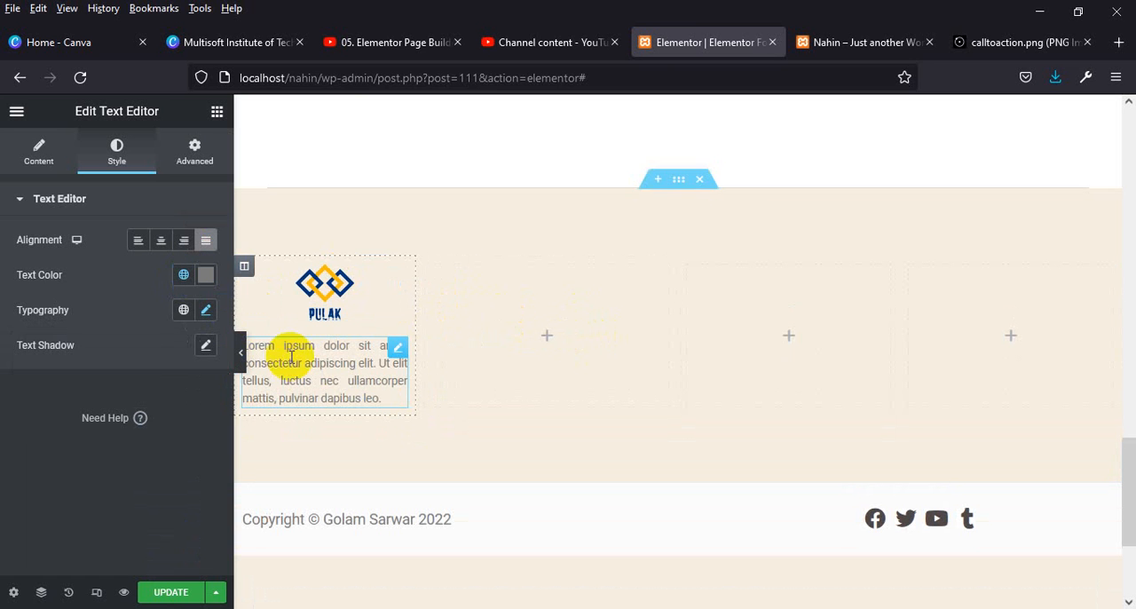
# Try the Road Rage font family on the first column's text and restore Roboto.
pyautogui.click(206, 309)
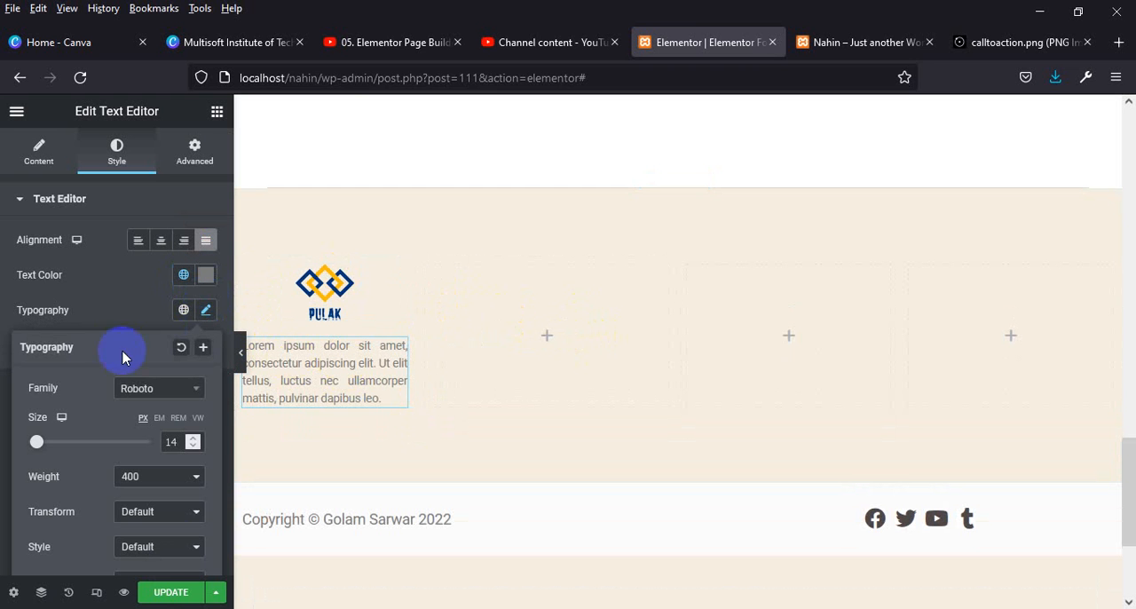
pyautogui.click(178, 390)
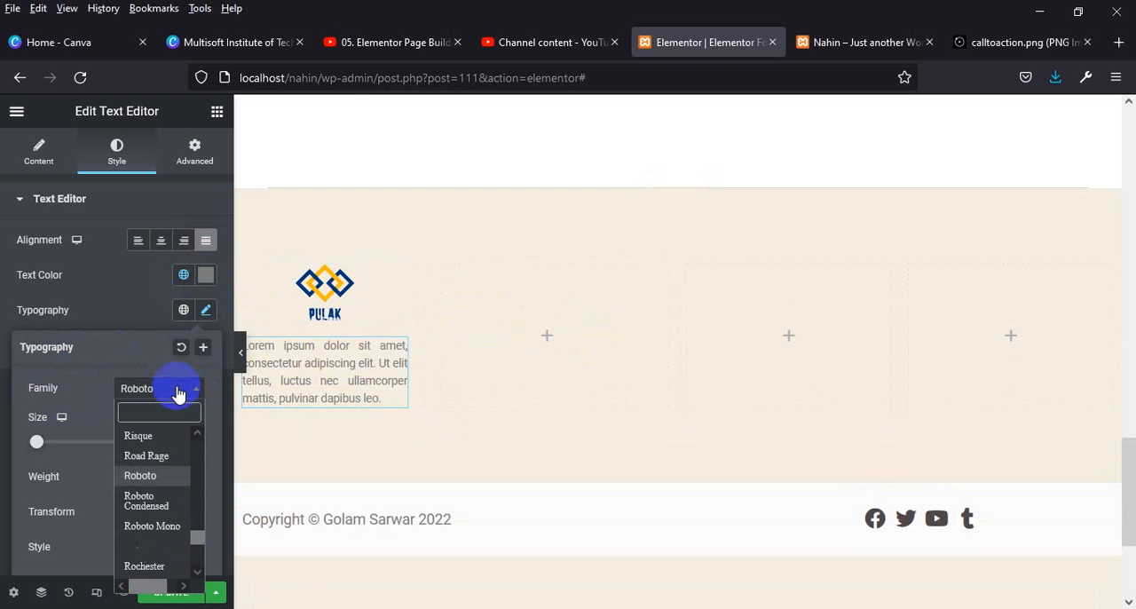
pyautogui.click(149, 460)
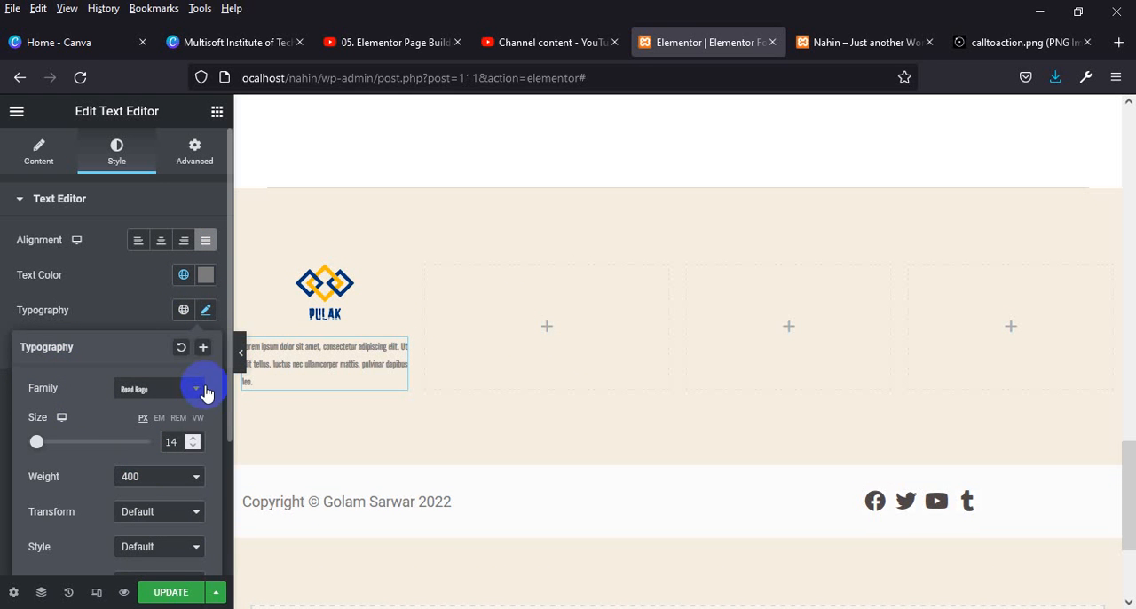
pyautogui.click(185, 396)
pyautogui.click(151, 477)
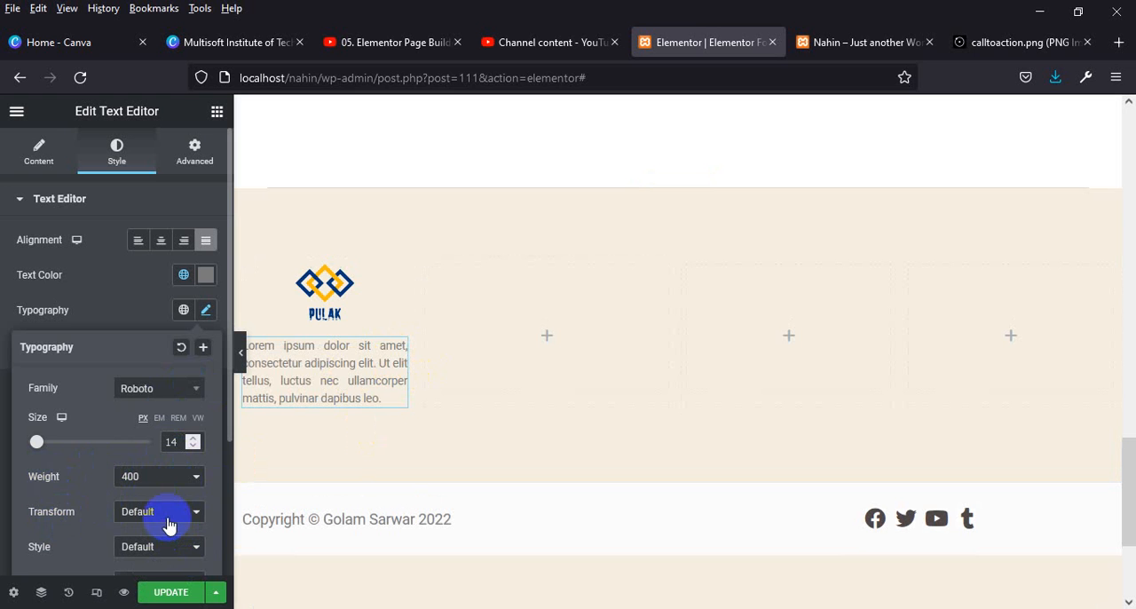
# Add a Nav Menu widget to the second column and set its layout to Vertical.
pyautogui.click(546, 337)
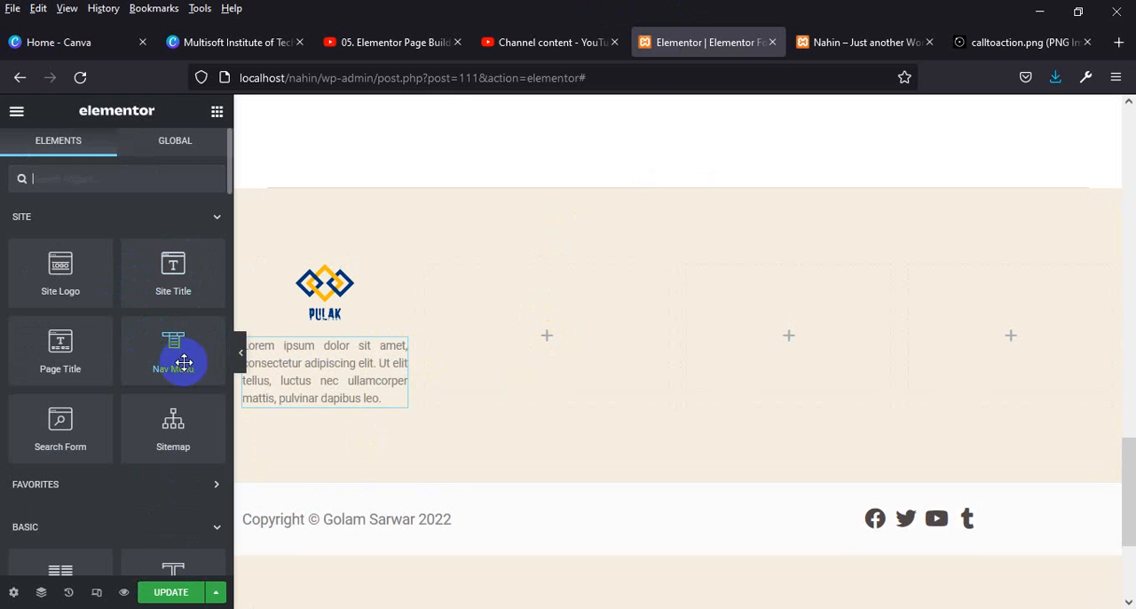
pyautogui.moveTo(174, 354); pyautogui.dragTo(563, 337)
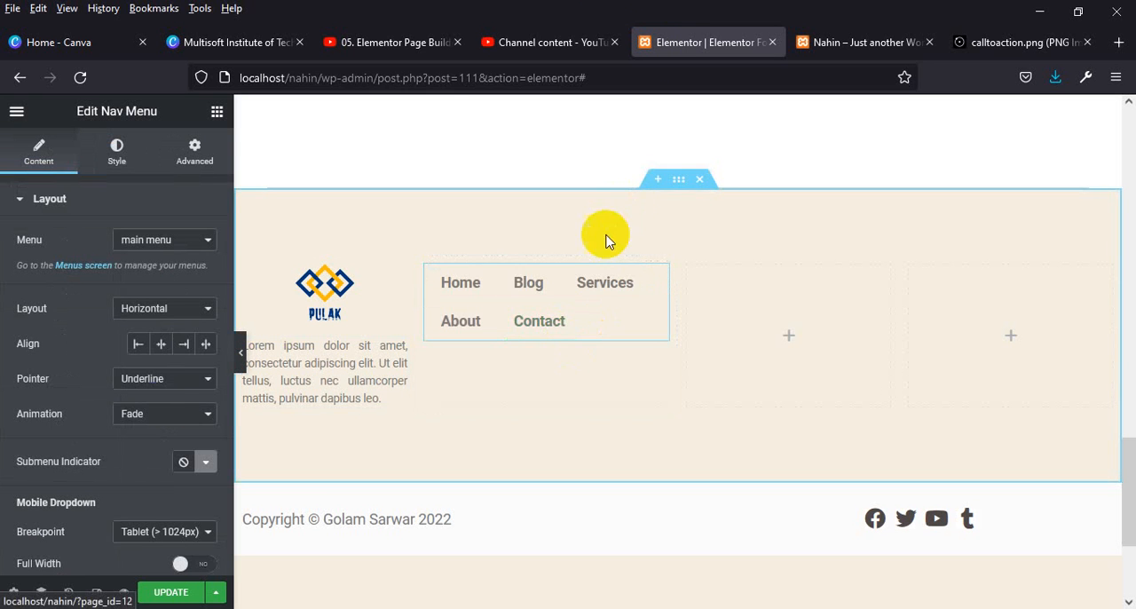
pyautogui.click(158, 310)
pyautogui.click(148, 352)
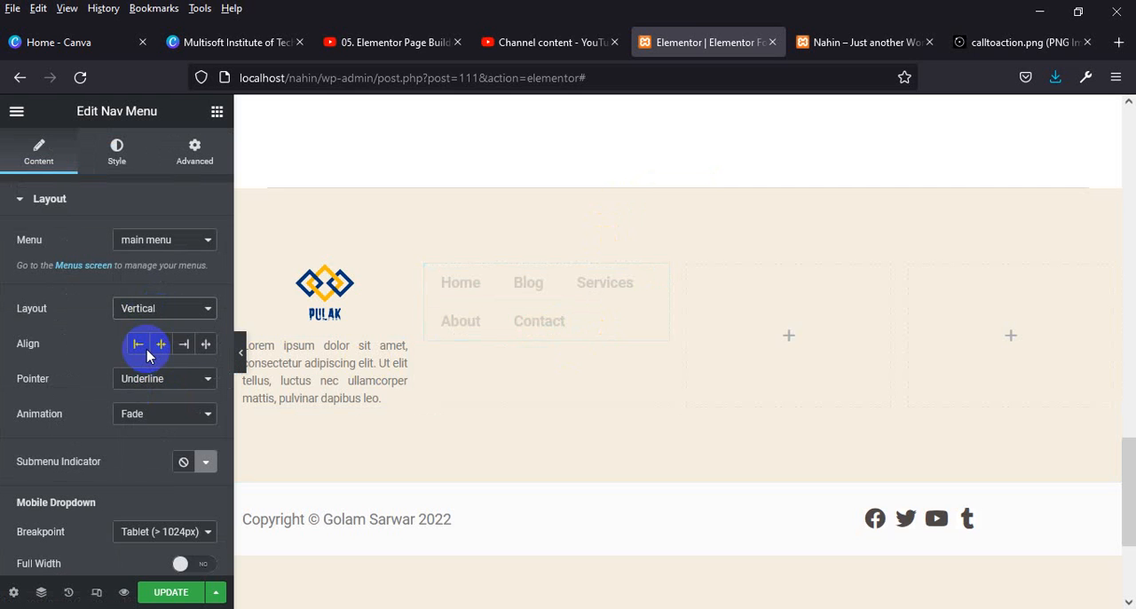
# Add a heading above the navigation menu, titled "My Menu" with the HTML tag H4.
pyautogui.click(217, 113)
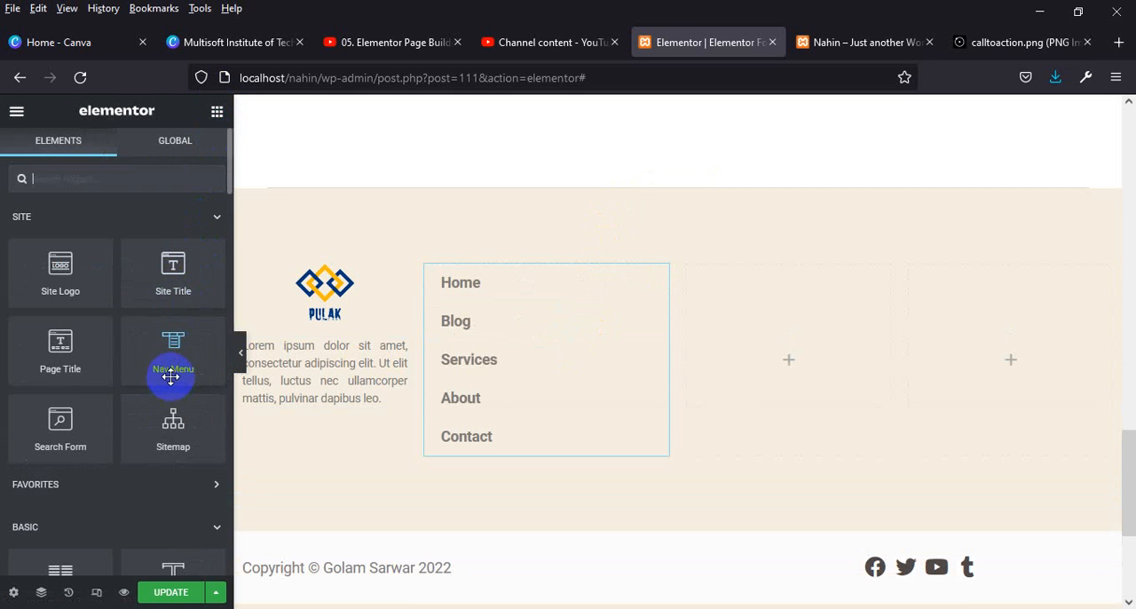
pyautogui.scroll(-3, 107, 333)
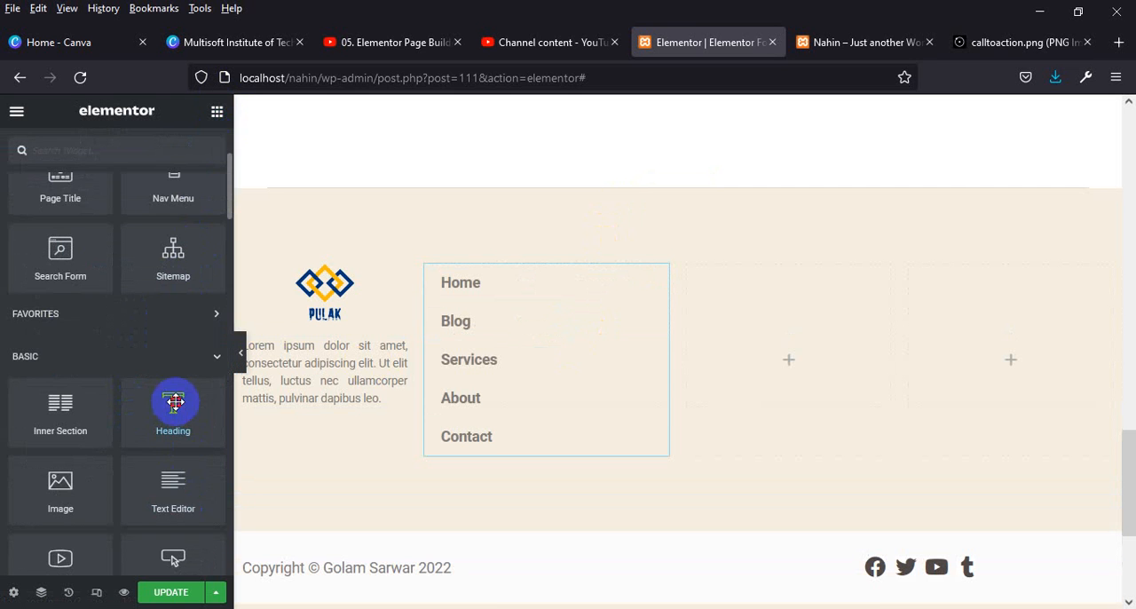
pyautogui.moveTo(172, 406); pyautogui.dragTo(510, 282)
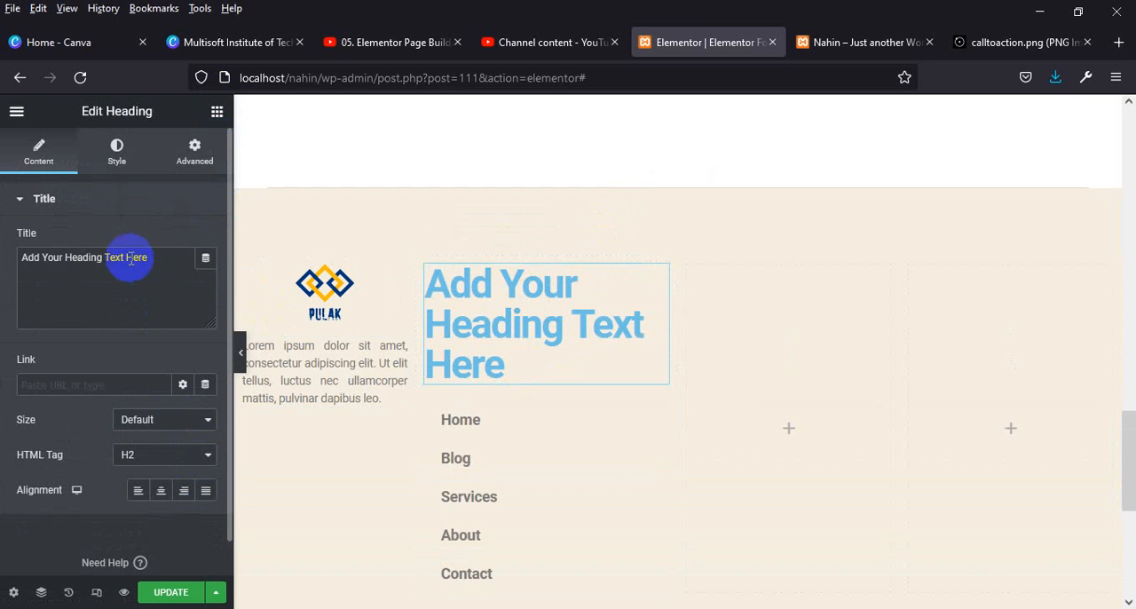
pyautogui.moveTo(158, 258); pyautogui.dragTo(3, 239)
pyautogui.write('My Menu')
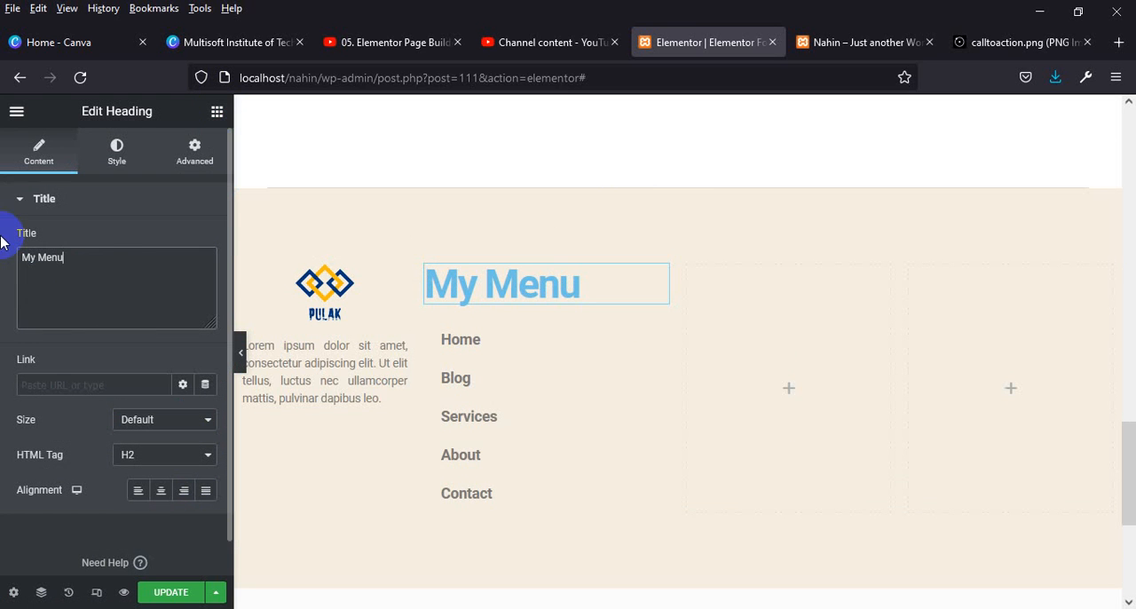
pyautogui.click(161, 459)
pyautogui.click(159, 348)
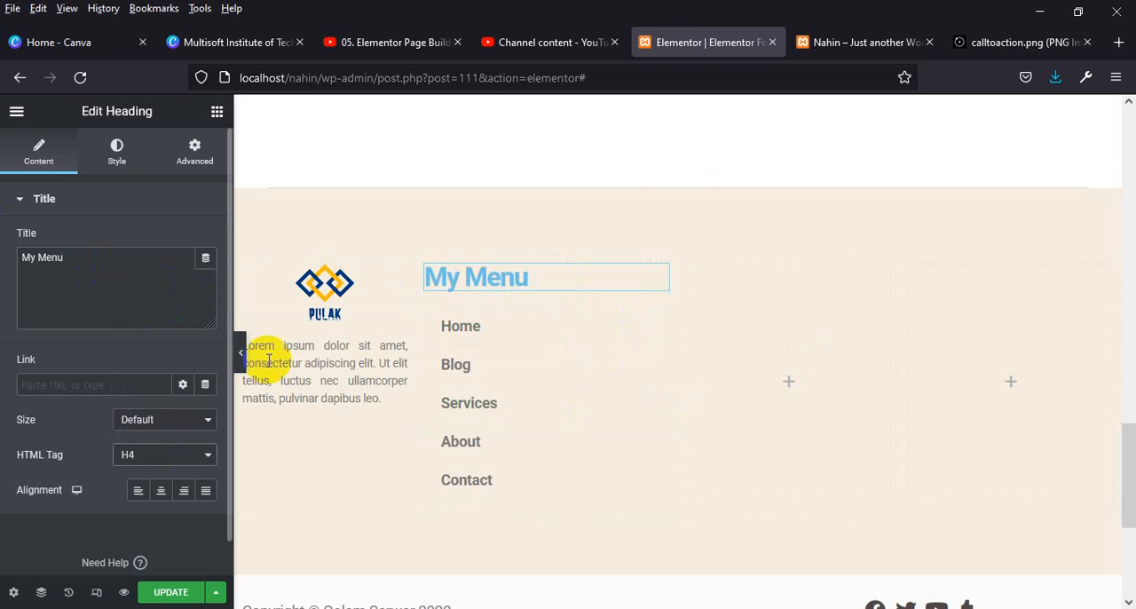
# Set the "My Menu" heading's text color to the pink #DB67AB.
pyautogui.click(129, 153)
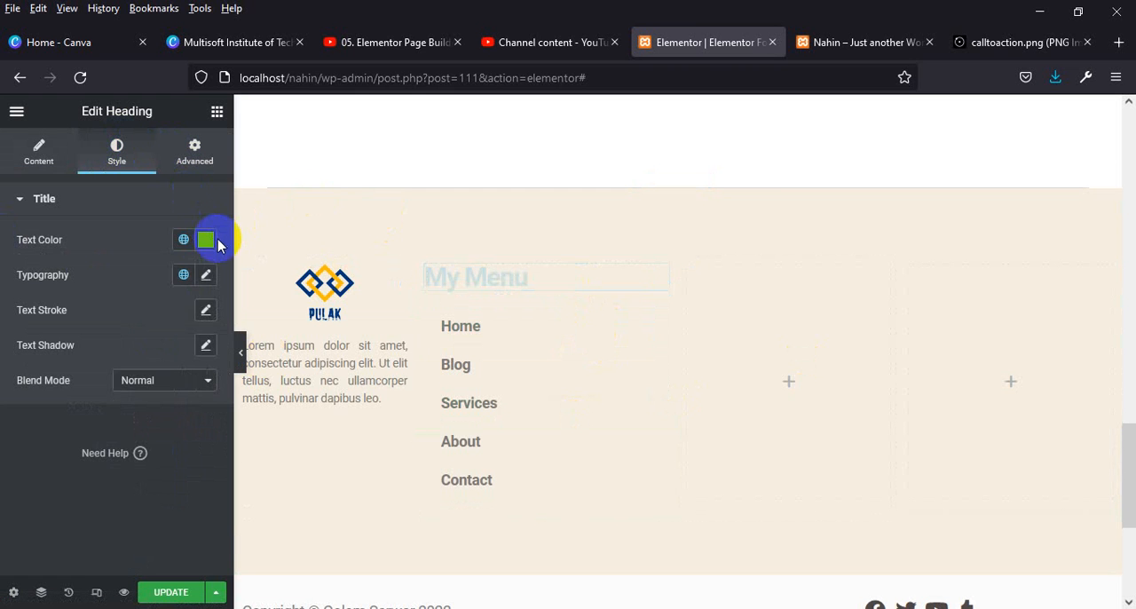
pyautogui.click(206, 240)
pyautogui.click(178, 393)
pyautogui.click(134, 364)
pyautogui.click(219, 317)
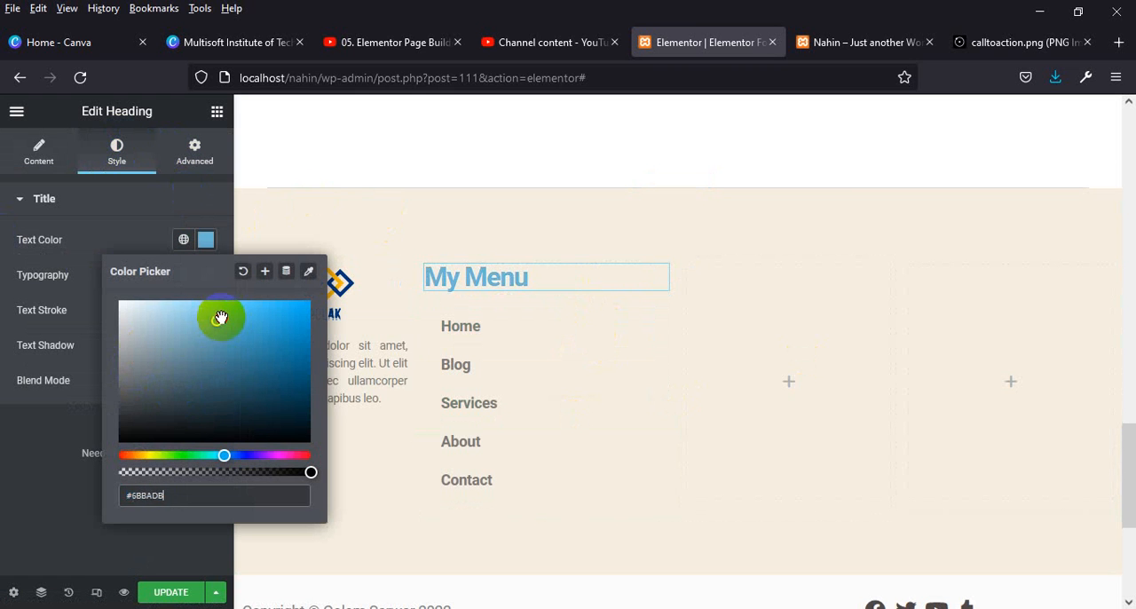
pyautogui.click(142, 305)
pyautogui.click(211, 359)
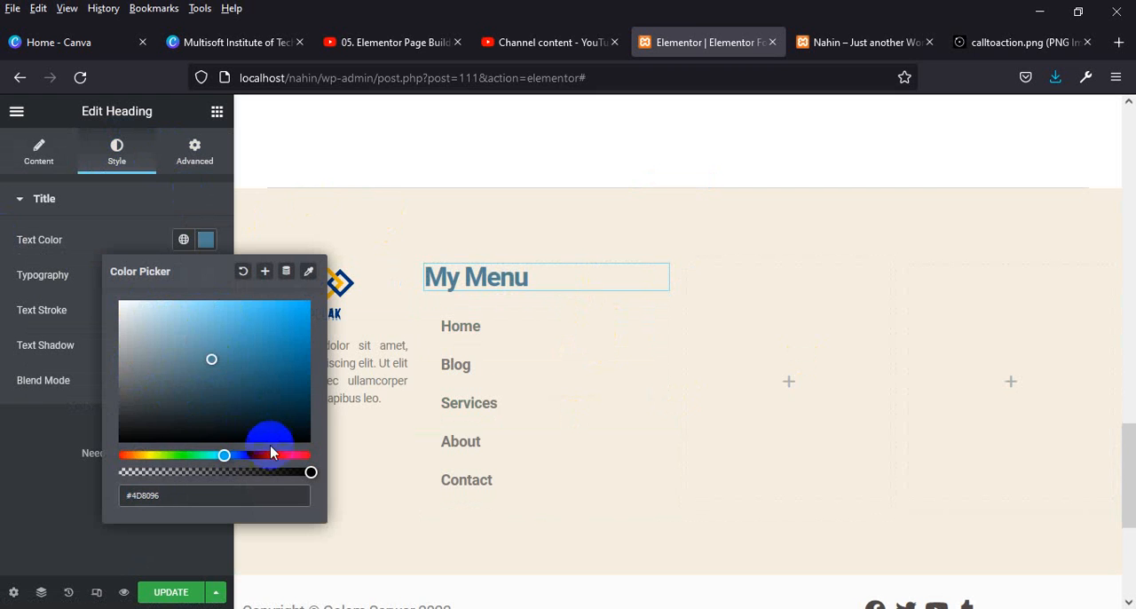
pyautogui.moveTo(270, 454); pyautogui.dragTo(274, 454)
pyautogui.click(165, 455)
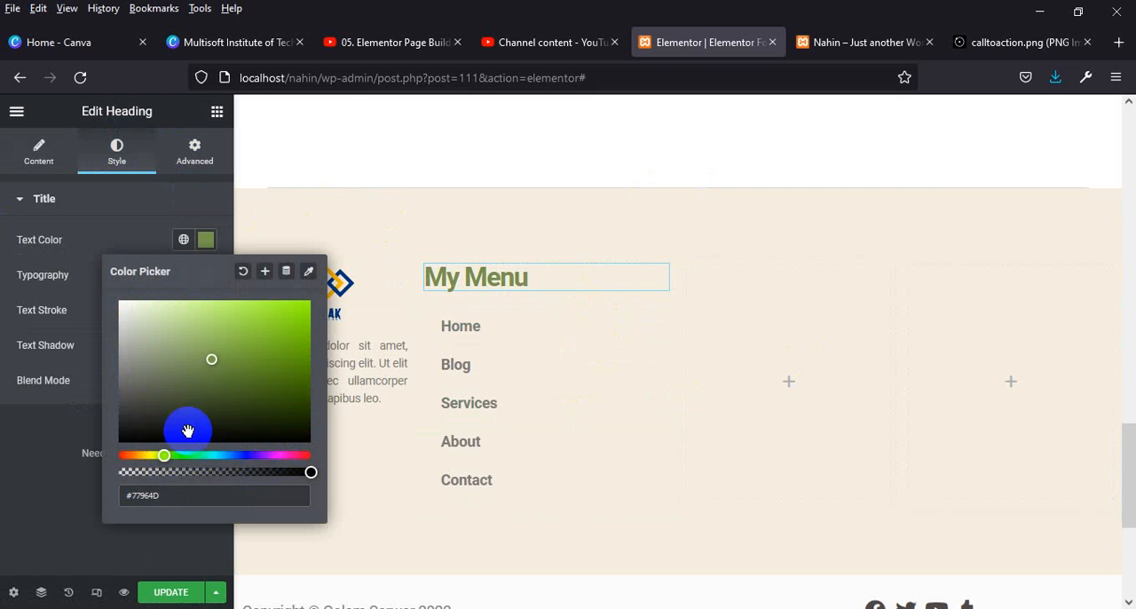
pyautogui.click(286, 336)
pyautogui.moveTo(273, 326); pyautogui.dragTo(244, 317)
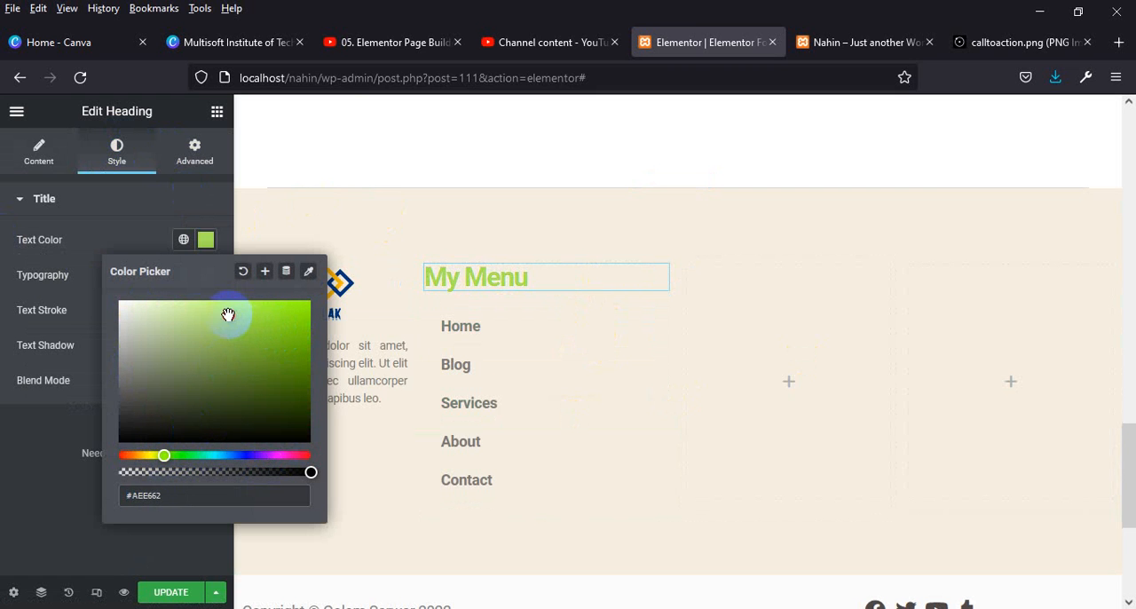
pyautogui.moveTo(283, 457); pyautogui.dragTo(291, 454)
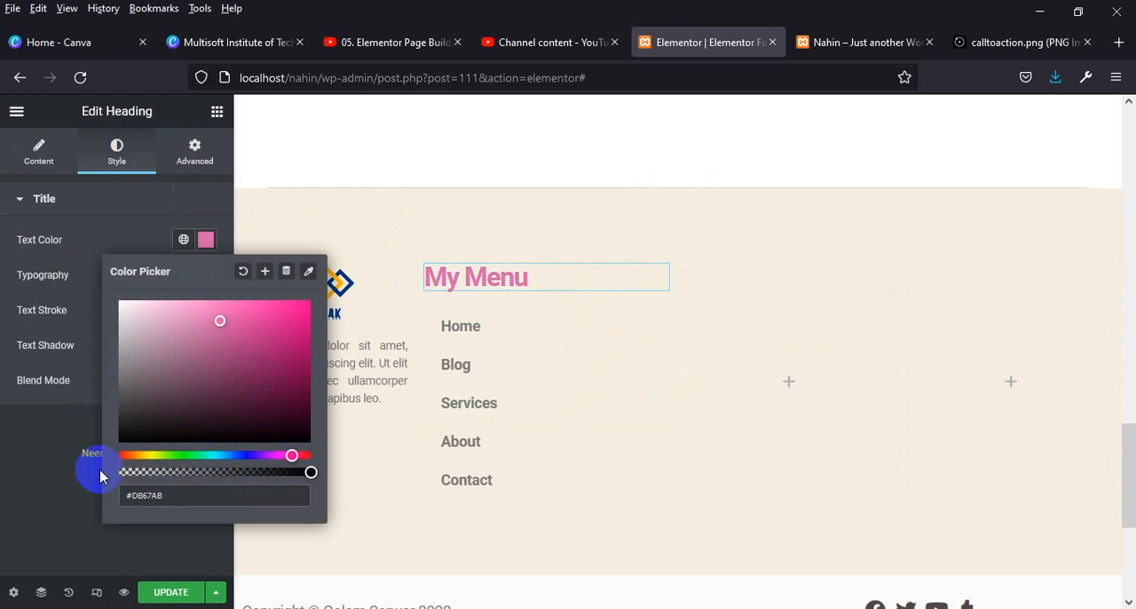
pyautogui.click(62, 466)
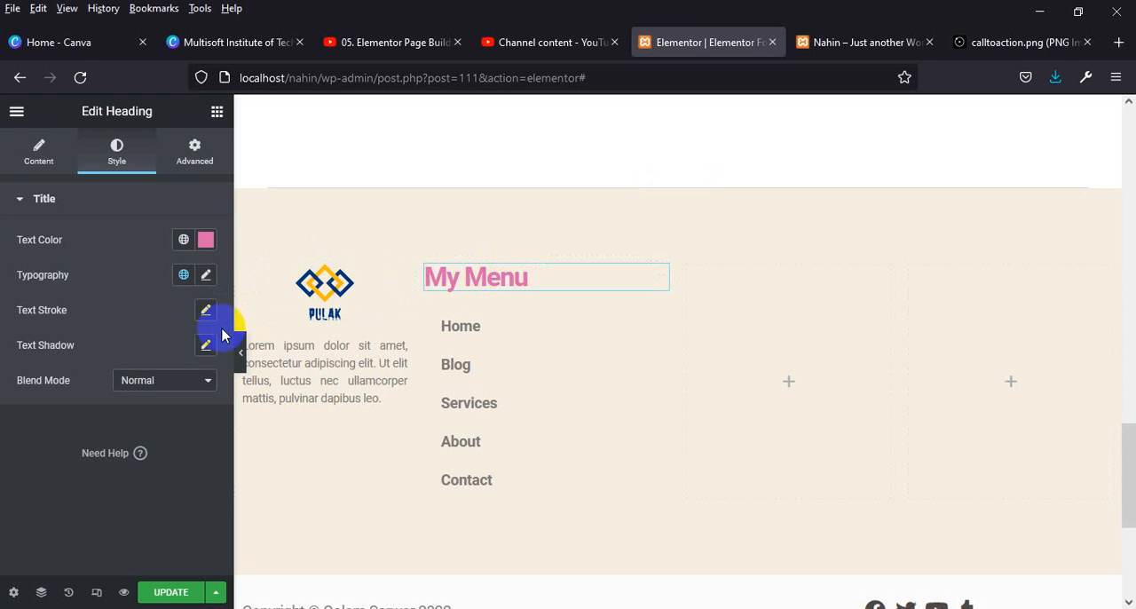
# Set the "My Menu" heading's font size to 25 px.
pyautogui.click(206, 275)
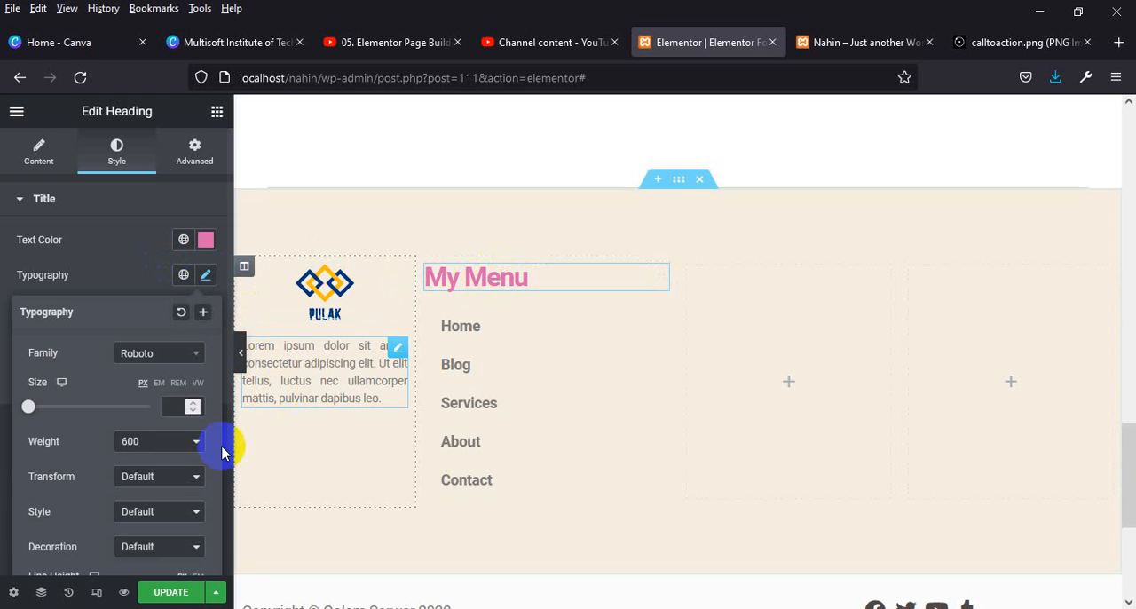
pyautogui.write('20')
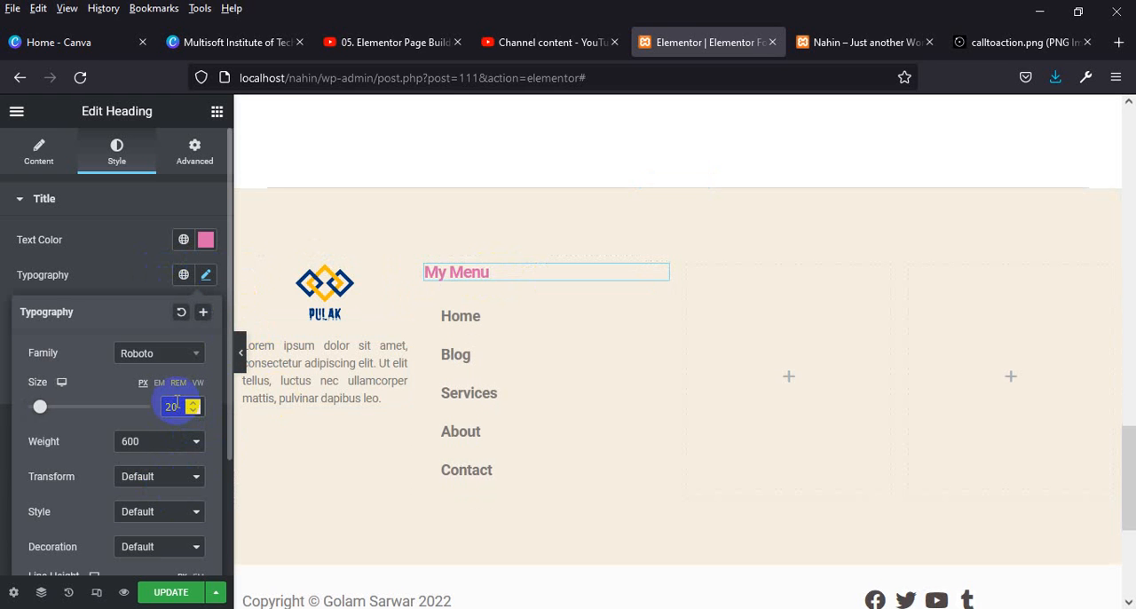
pyautogui.press('Up')
pyautogui.press('Up')
pyautogui.press('Up')
pyautogui.press('Up')
pyautogui.press('Up')
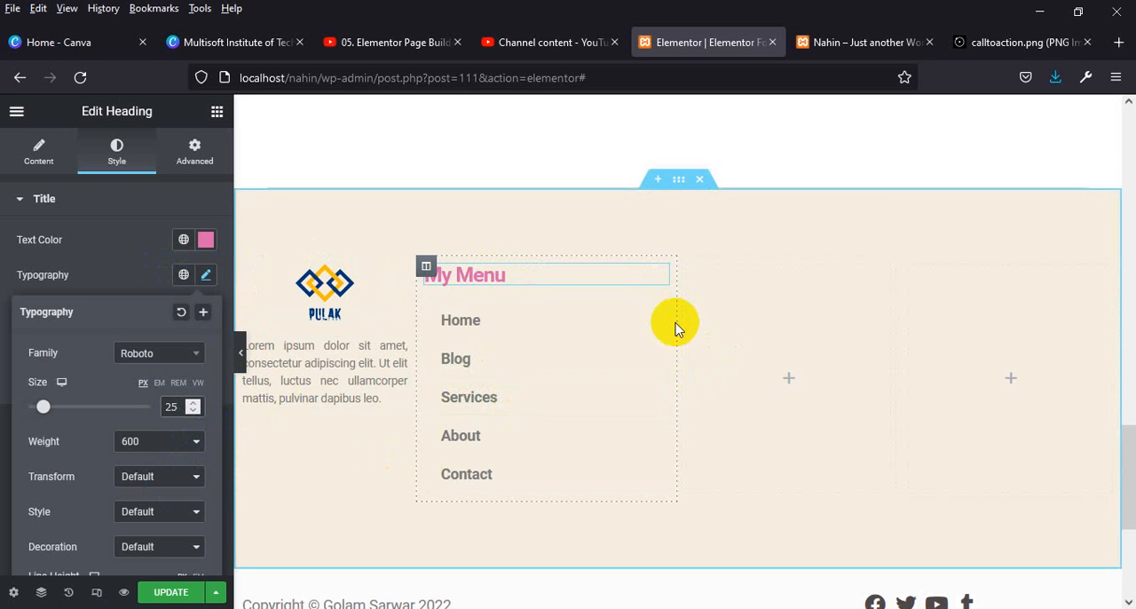
# Search the widgets for "menu", add a Nav Menu to the third column and assign the menu containing Blog, Contact and Services.
pyautogui.click(789, 383)
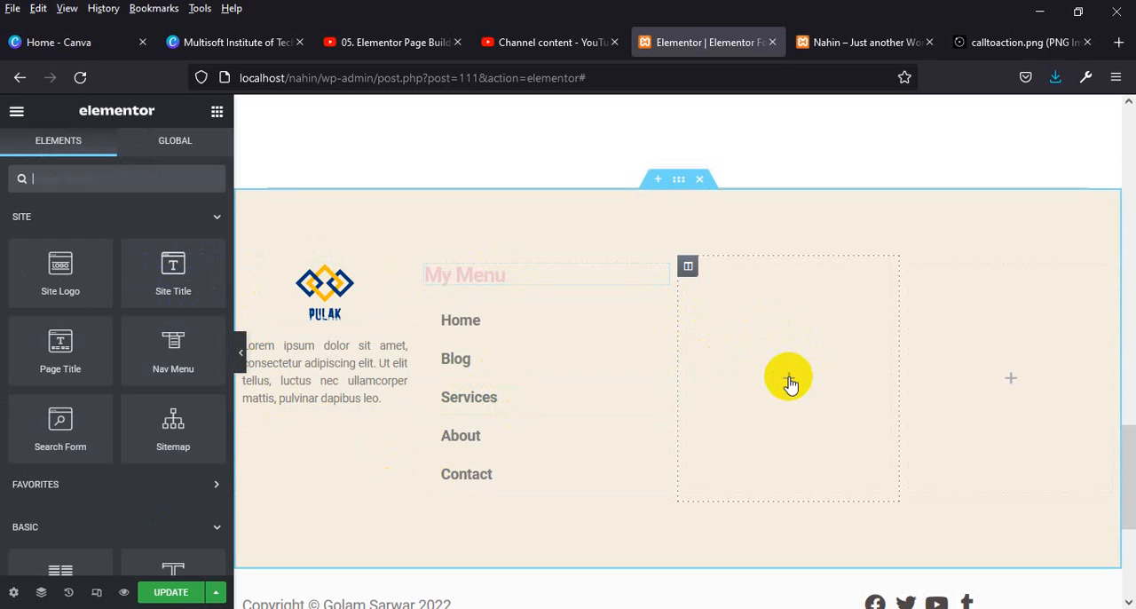
pyautogui.scroll(-1, 173, 452)
pyautogui.scroll(-1, 174, 454)
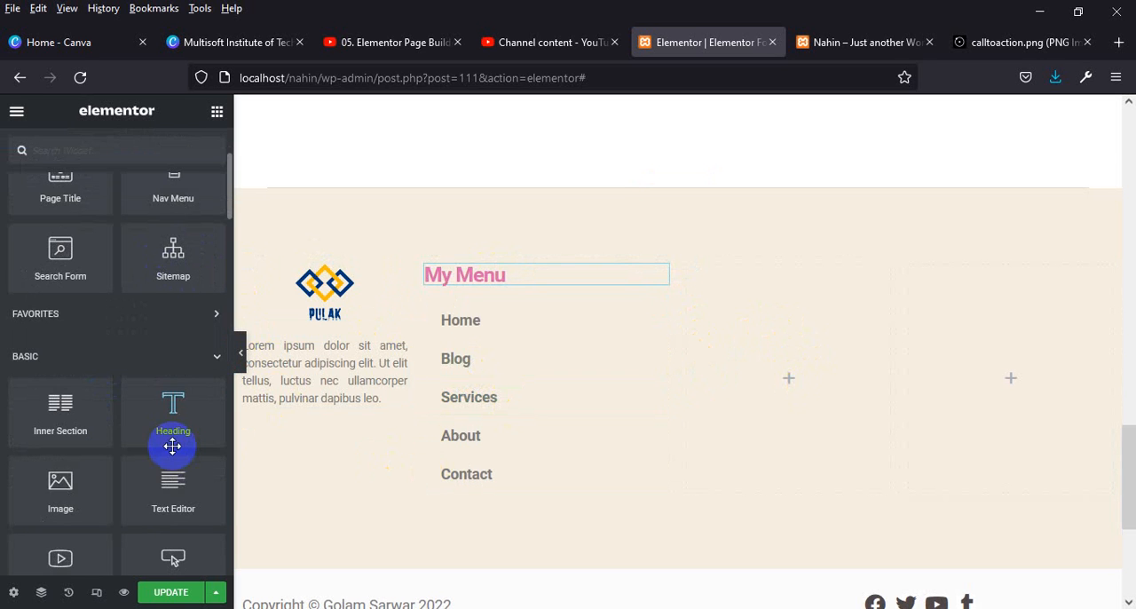
pyautogui.scroll(-7, 185, 457)
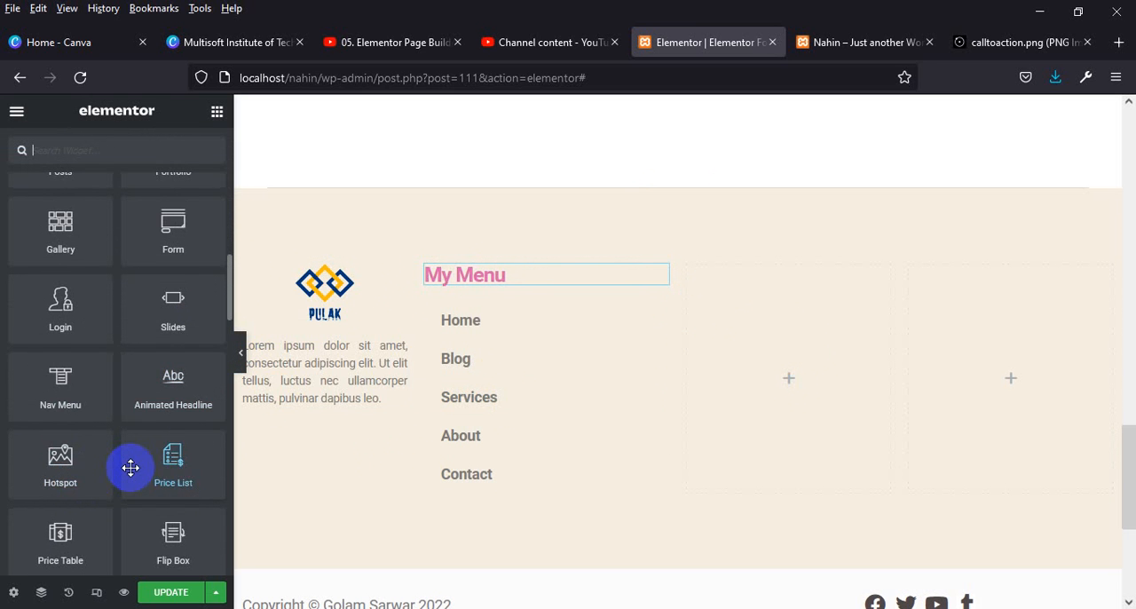
pyautogui.click(100, 150)
pyautogui.write('menu')
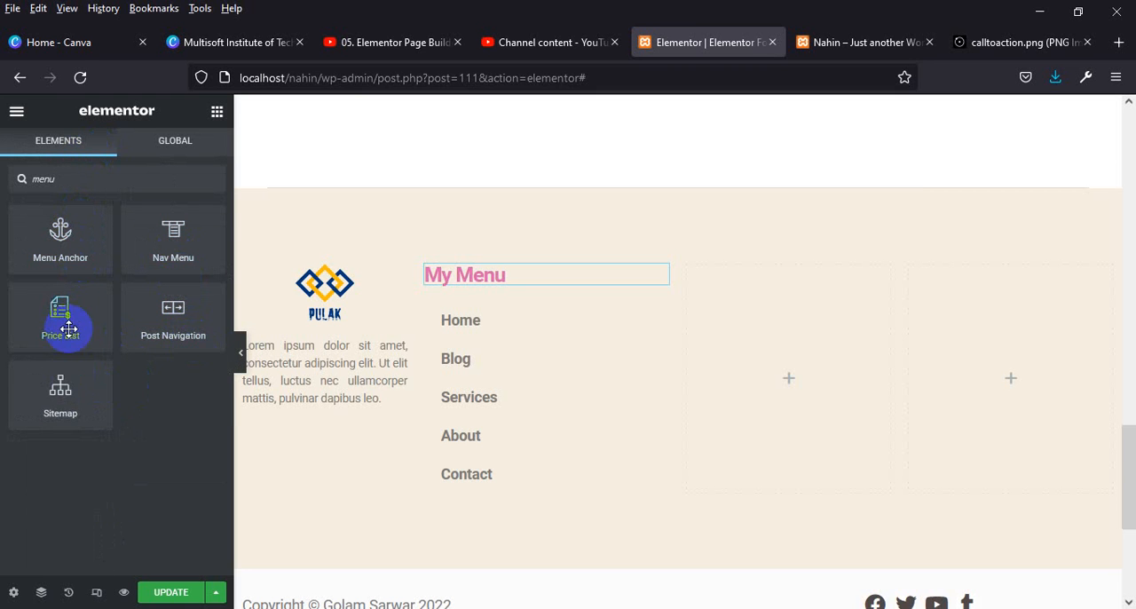
pyautogui.moveTo(166, 237); pyautogui.dragTo(773, 373)
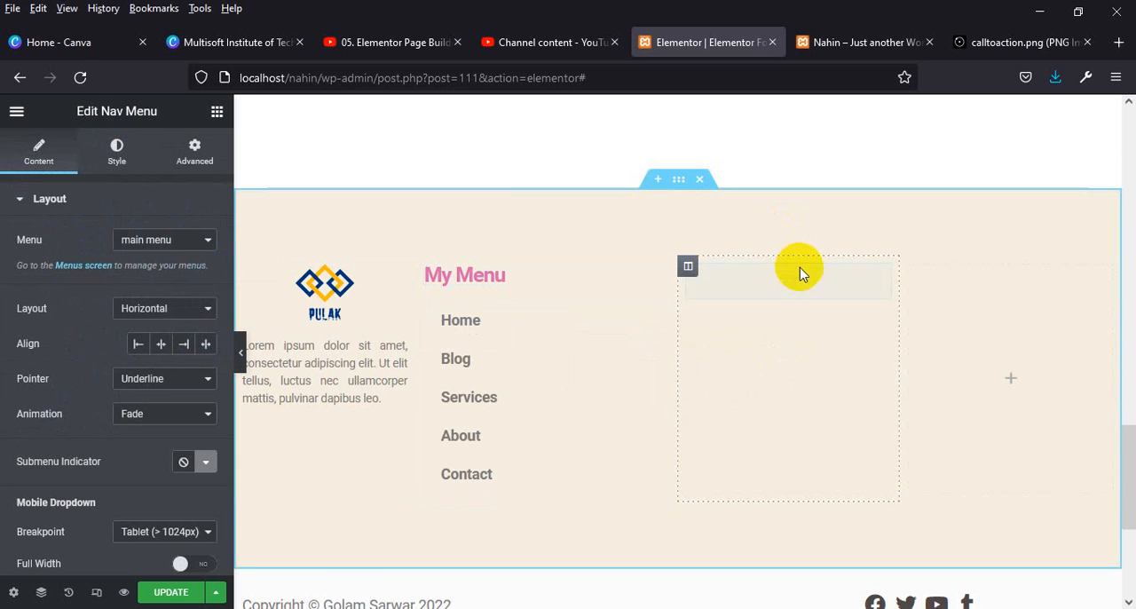
pyautogui.click(205, 243)
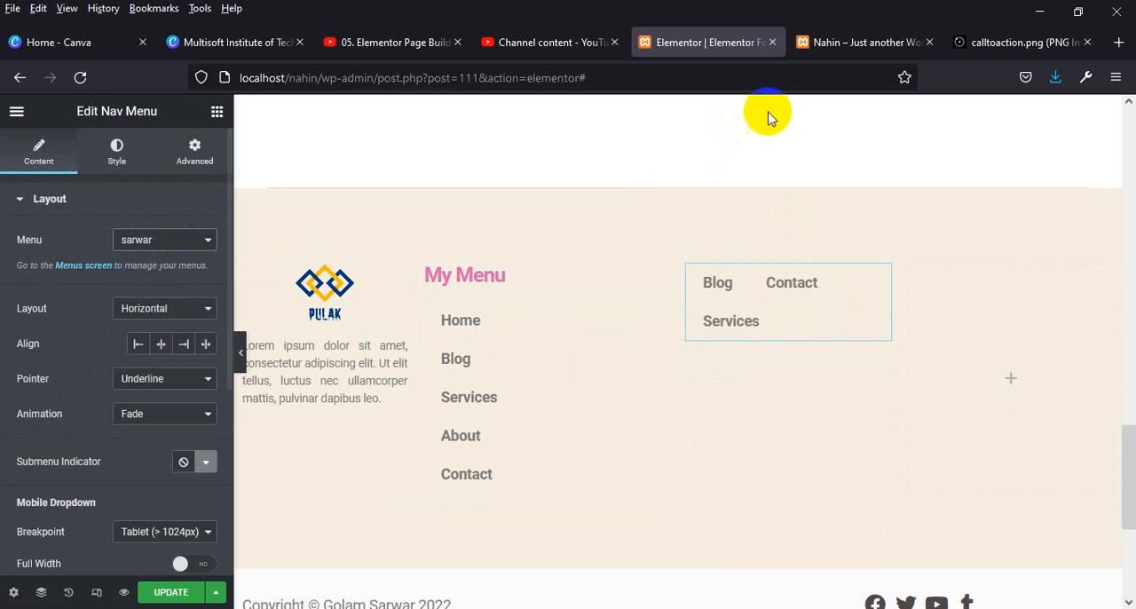
# Check the calltoaction.png reference footer, return to the Elementor editor and set the third column's Nav Menu layout to Vertical.
pyautogui.click(1012, 42)
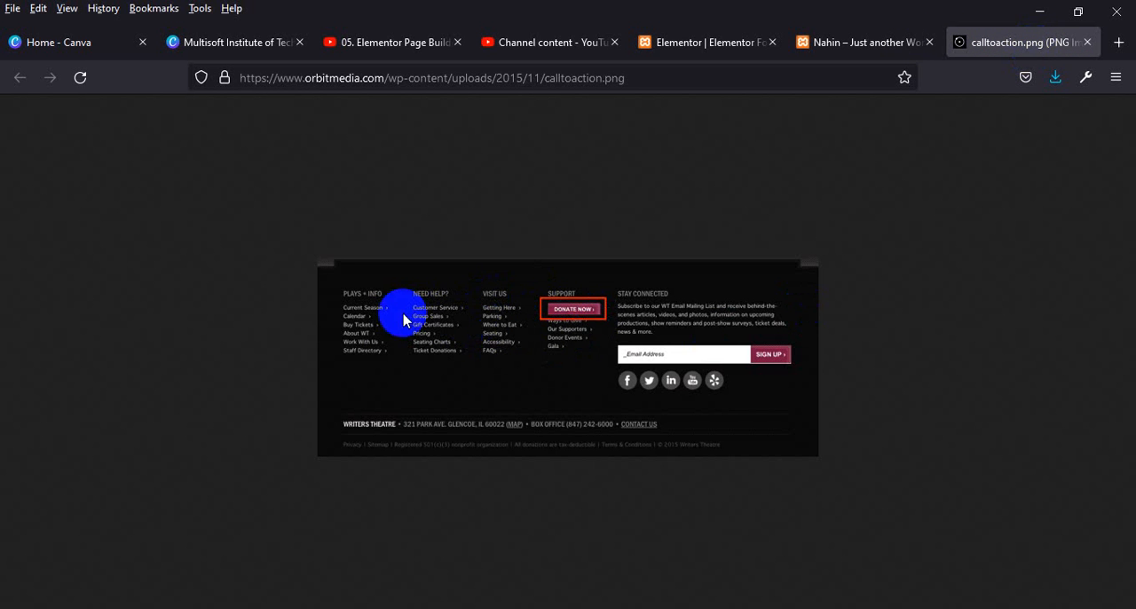
pyautogui.click(887, 42)
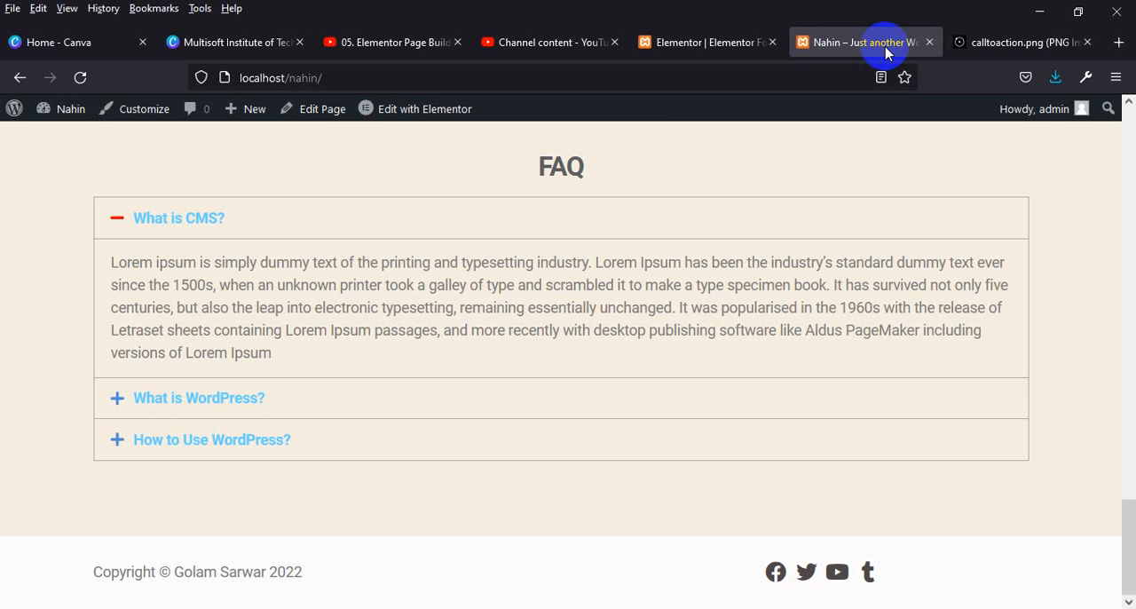
pyautogui.click(750, 42)
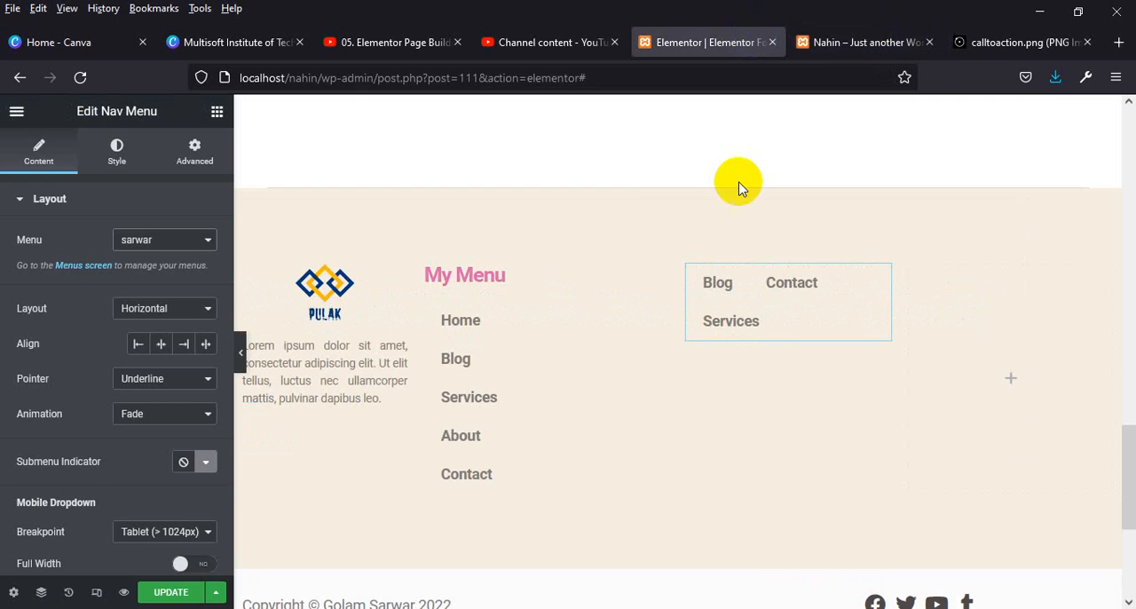
pyautogui.click(164, 308)
pyautogui.click(157, 355)
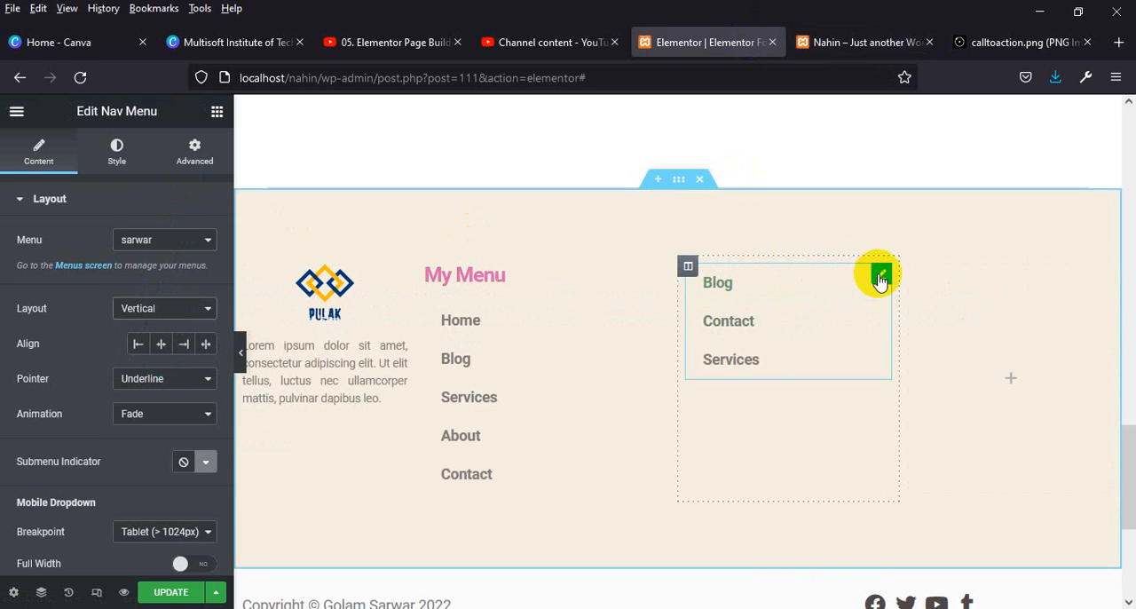
# Add a Heading widget above the third column's menu and title it "Extra Menu".
pyautogui.click(216, 111)
pyautogui.scroll(-1, 172, 426)
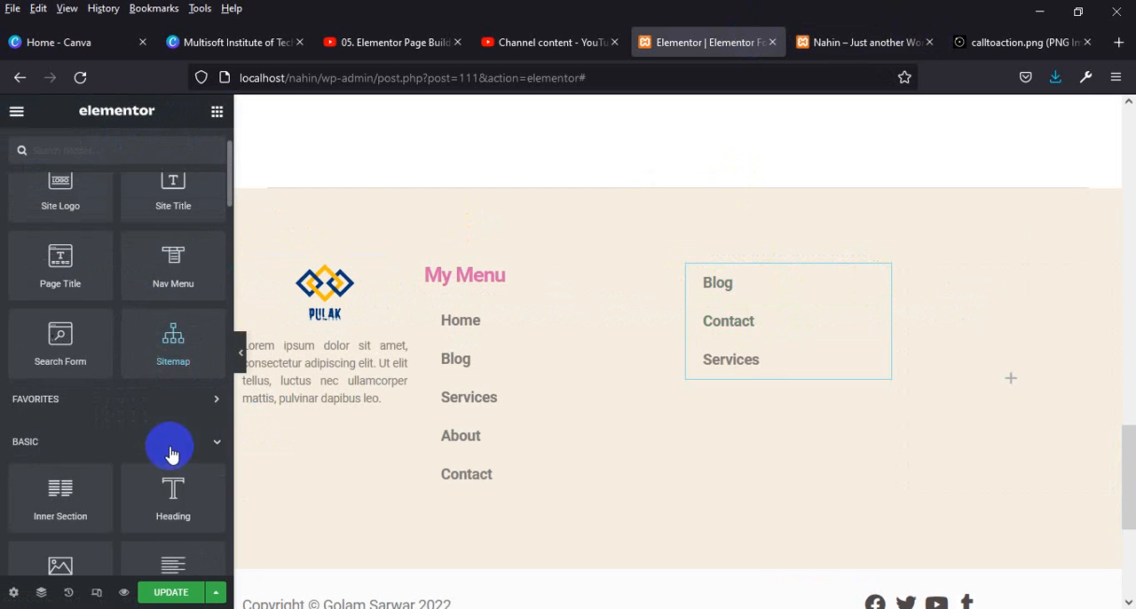
pyautogui.moveTo(193, 509); pyautogui.dragTo(779, 266)
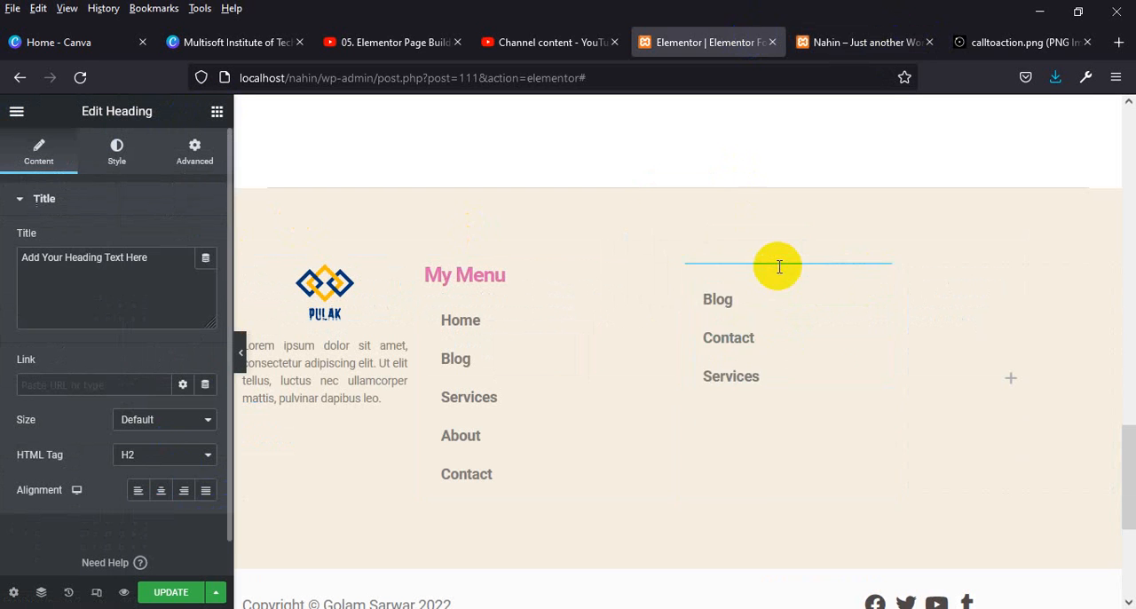
pyautogui.moveTo(164, 257); pyautogui.dragTo(2, 257)
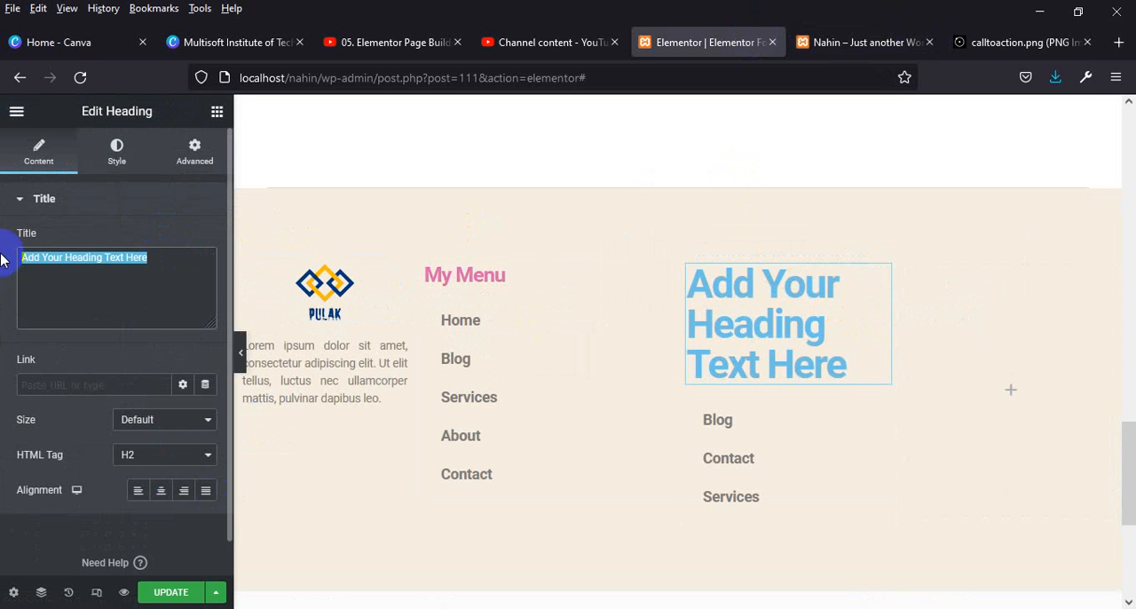
pyautogui.write('Extra Menu')
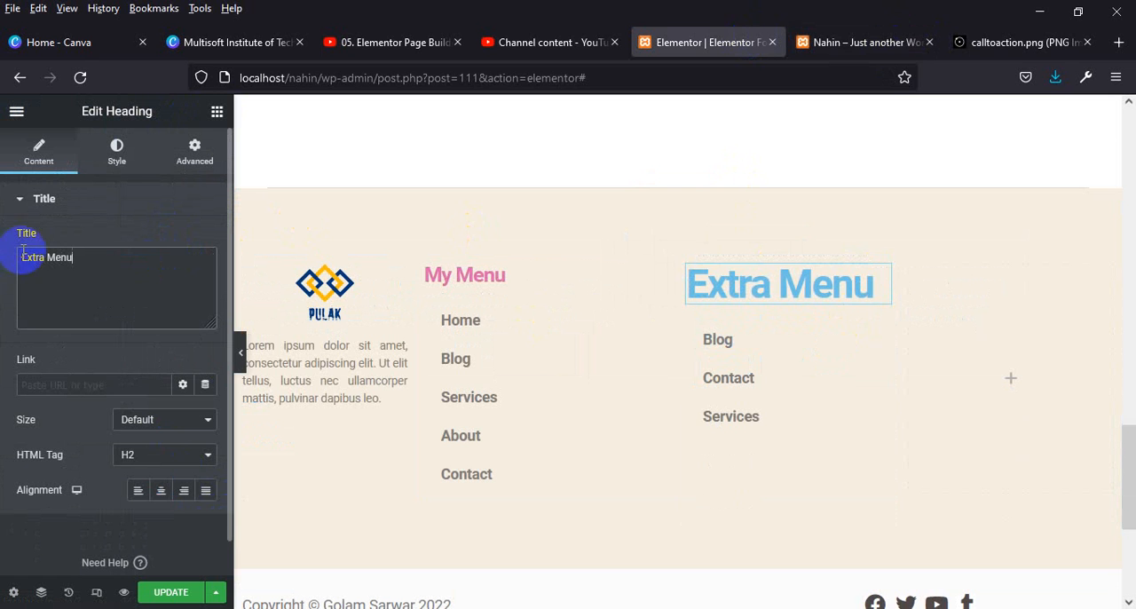
# Retitle the third column's heading as "Support Menu" and set its HTML tag to H6.
pyautogui.moveTo(151, 259); pyautogui.dragTo(3, 259)
pyautogui.write('Support Me')
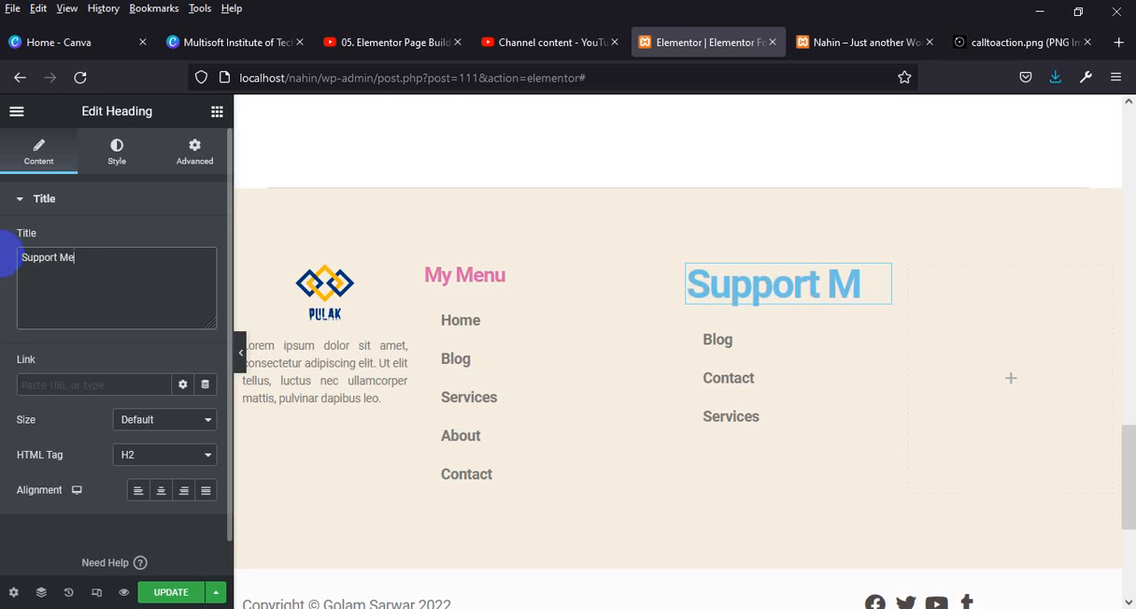
pyautogui.write('nu')
pyautogui.click(151, 455)
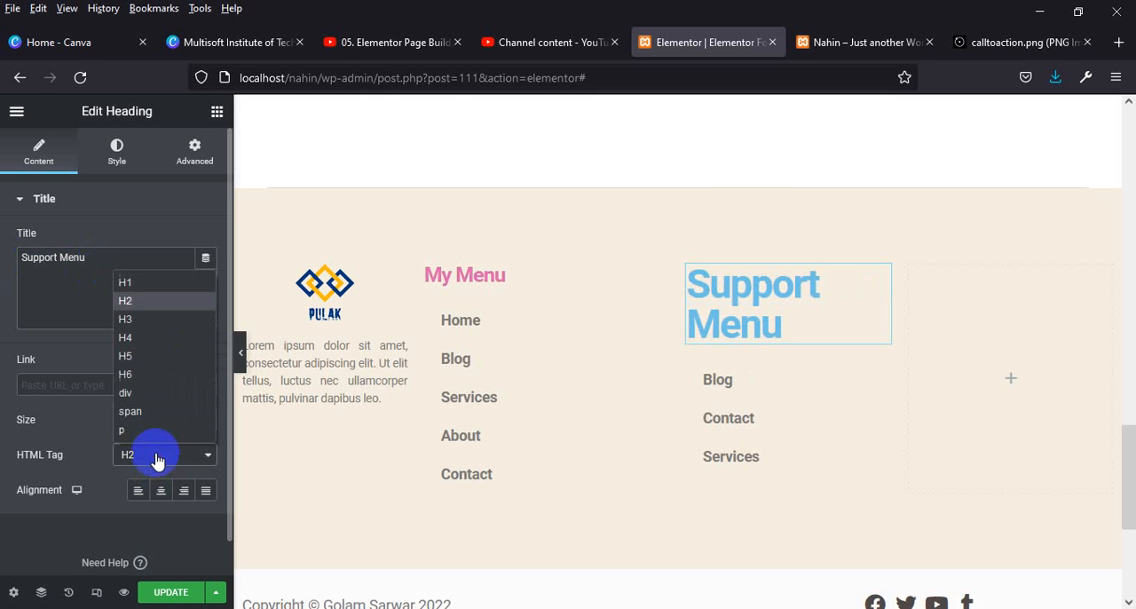
pyautogui.click(131, 378)
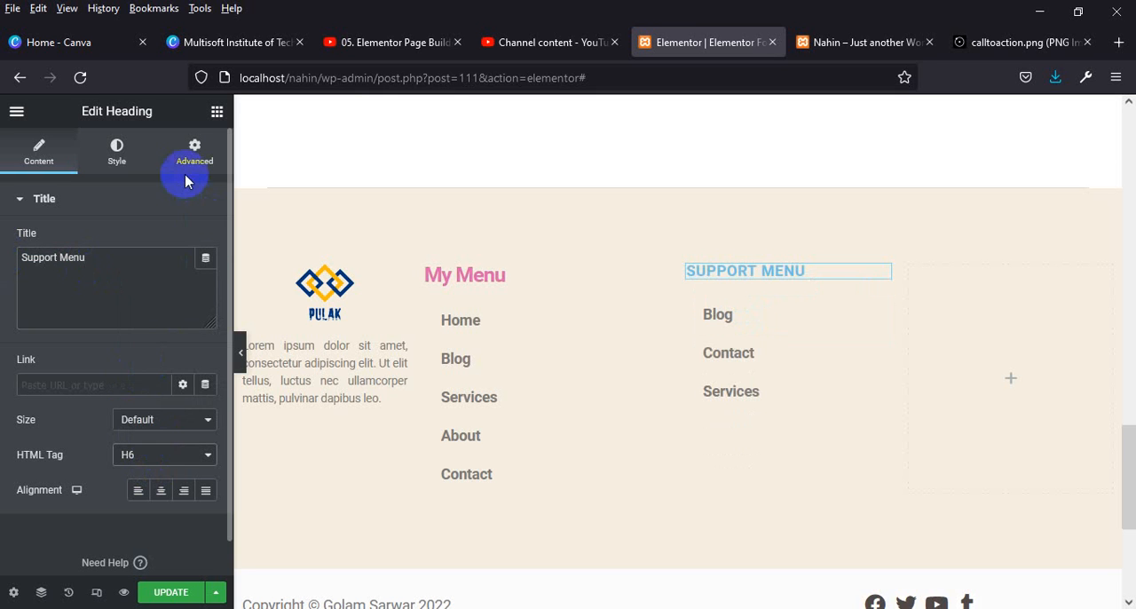
# Copy the "My Menu" heading's color code #DB67AB and apply it as the text color of the "Support Menu" heading.
pyautogui.click(117, 151)
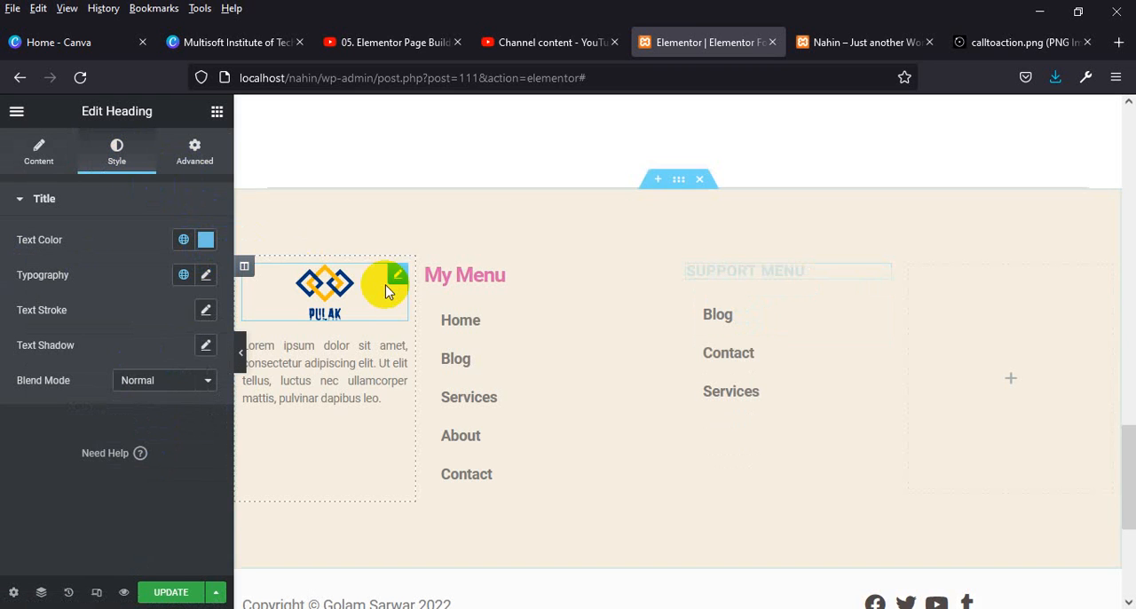
pyautogui.click(211, 244)
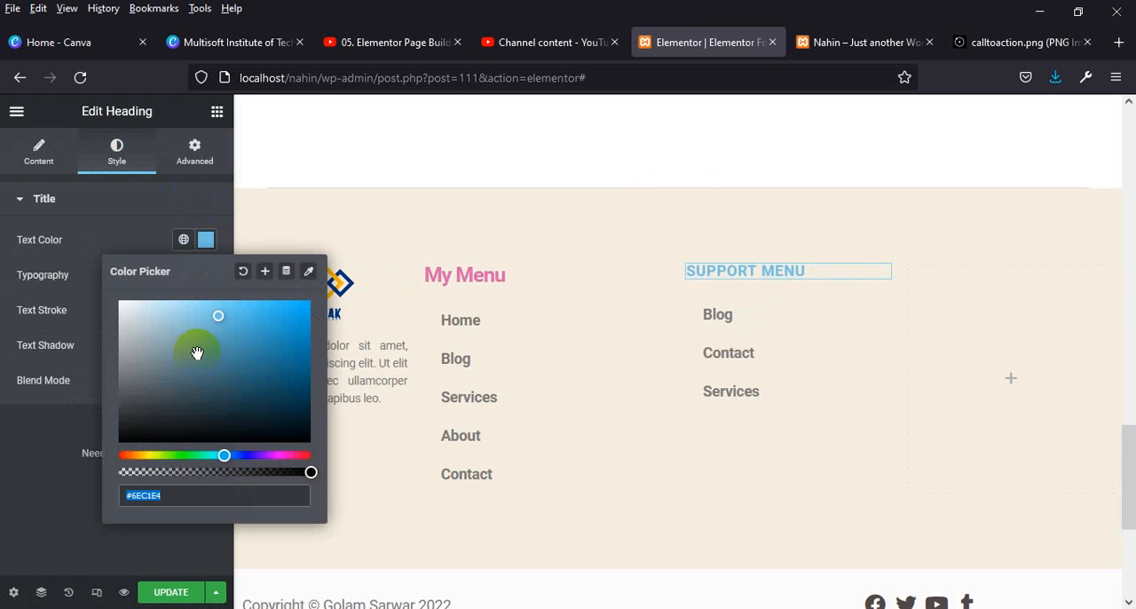
pyautogui.click(106, 214)
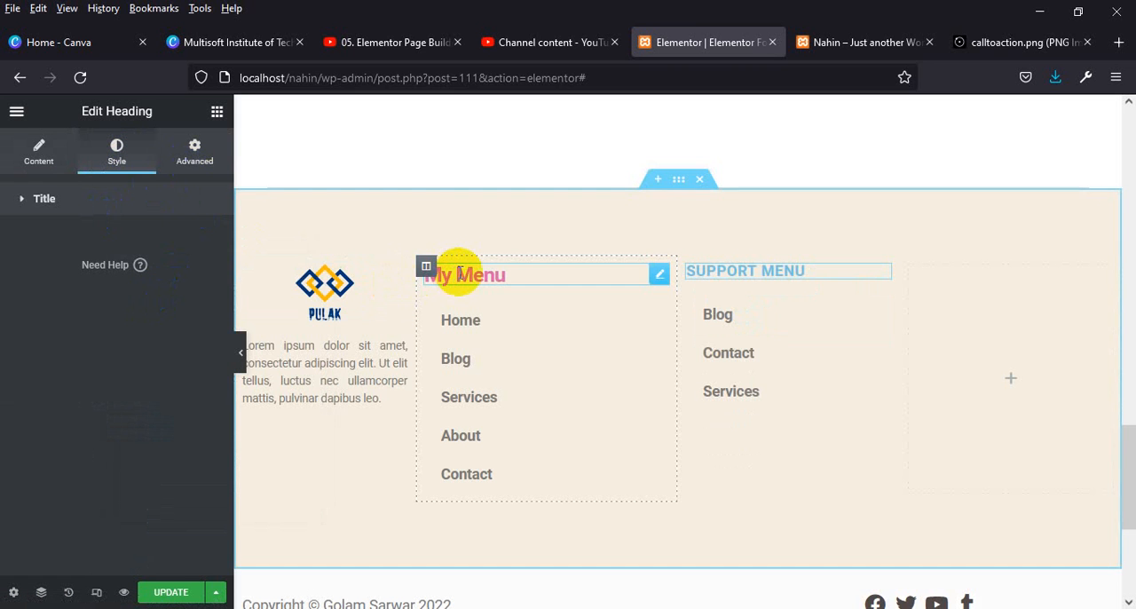
pyautogui.click(464, 273)
pyautogui.click(205, 239)
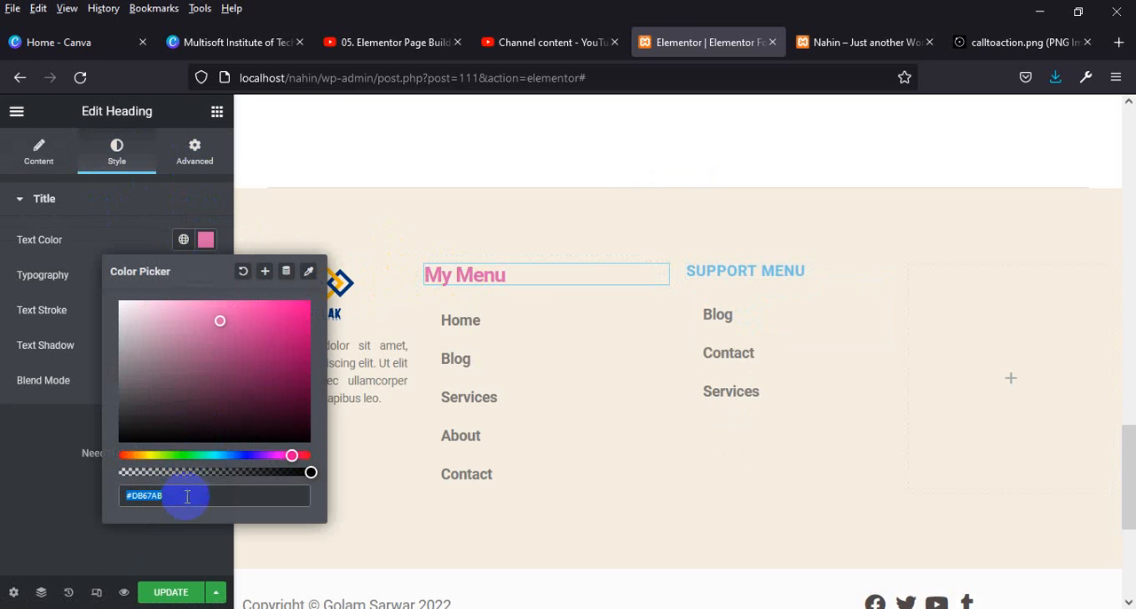
pyautogui.moveTo(185, 494); pyautogui.dragTo(94, 494)
pyautogui.hotkey('ctrl', 'c')
pyautogui.click(309, 271)
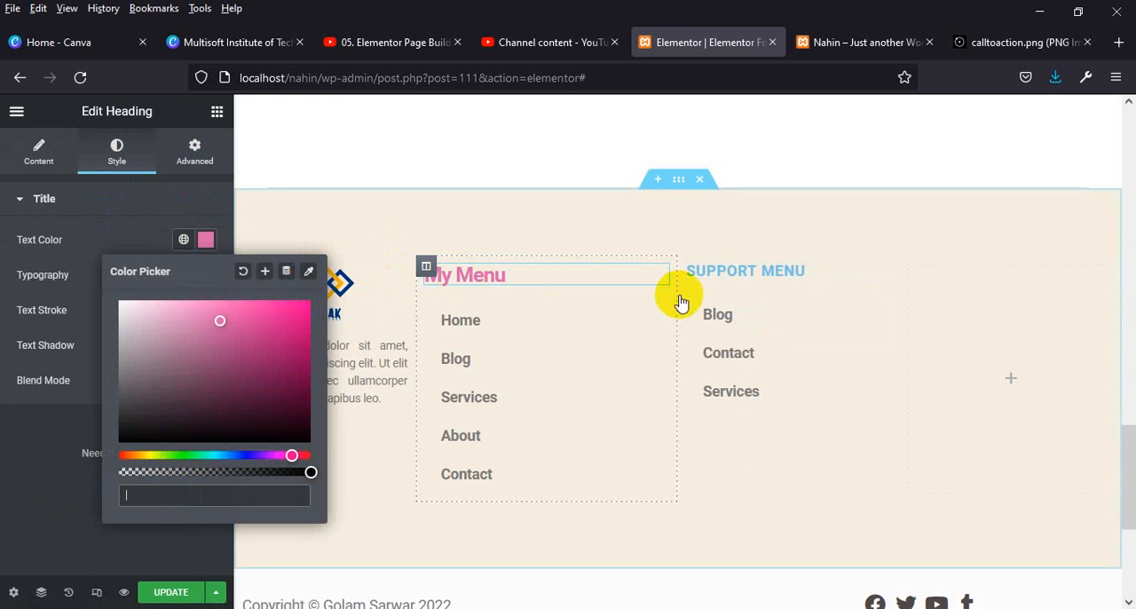
pyautogui.click(721, 276)
pyautogui.click(206, 240)
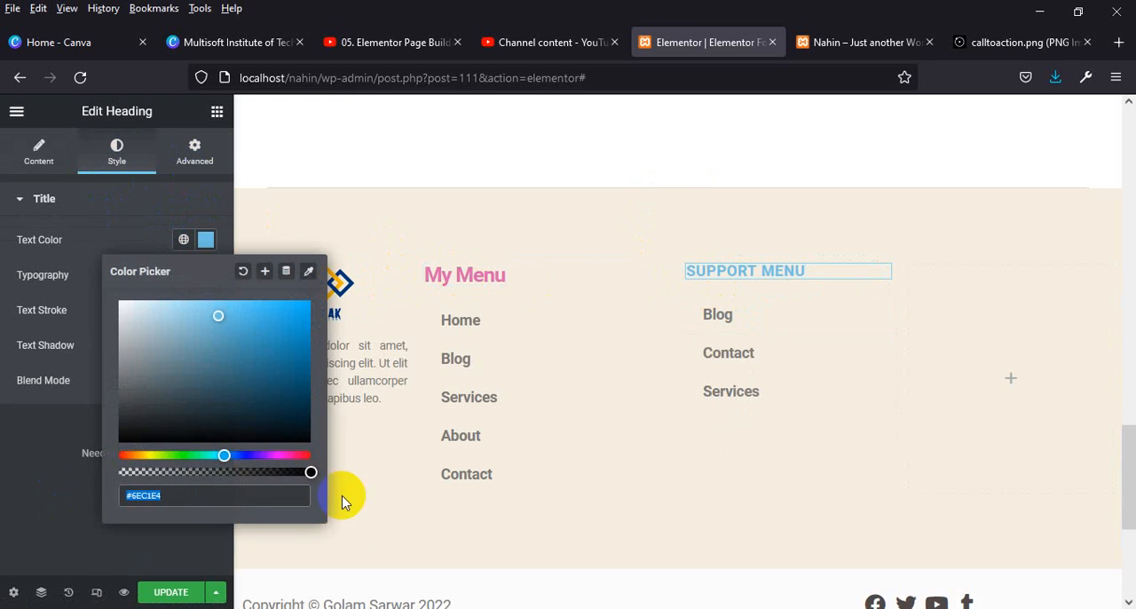
pyautogui.hotkey('ctrl', 'v')
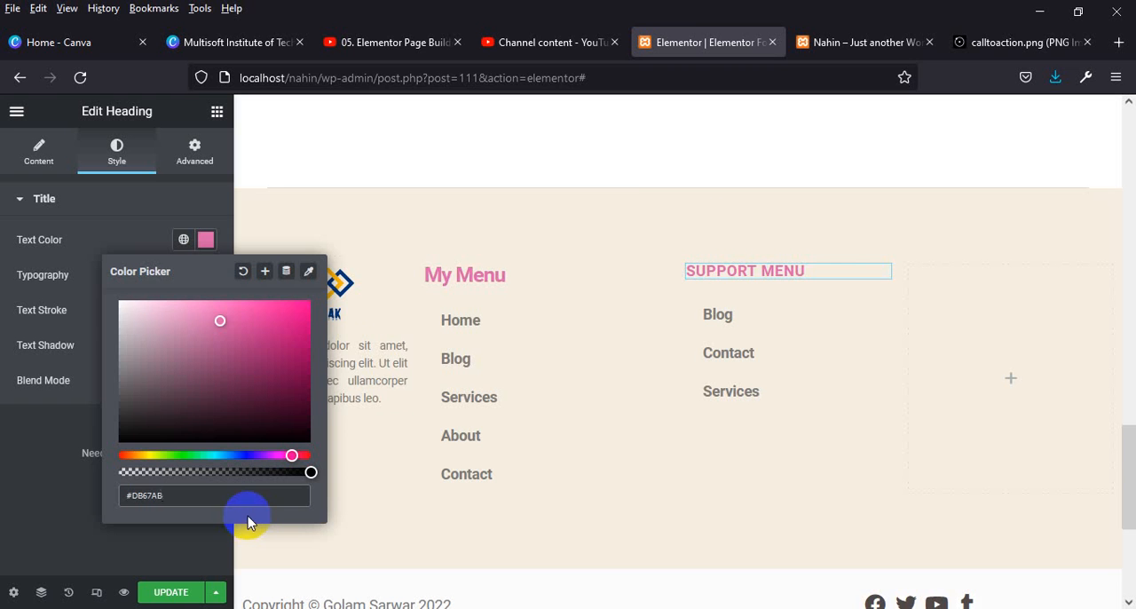
# Check the "My Menu" heading's typography and set the "Support Menu" heading's font size to 25 px with the Capitalize transform.
pyautogui.click(424, 279)
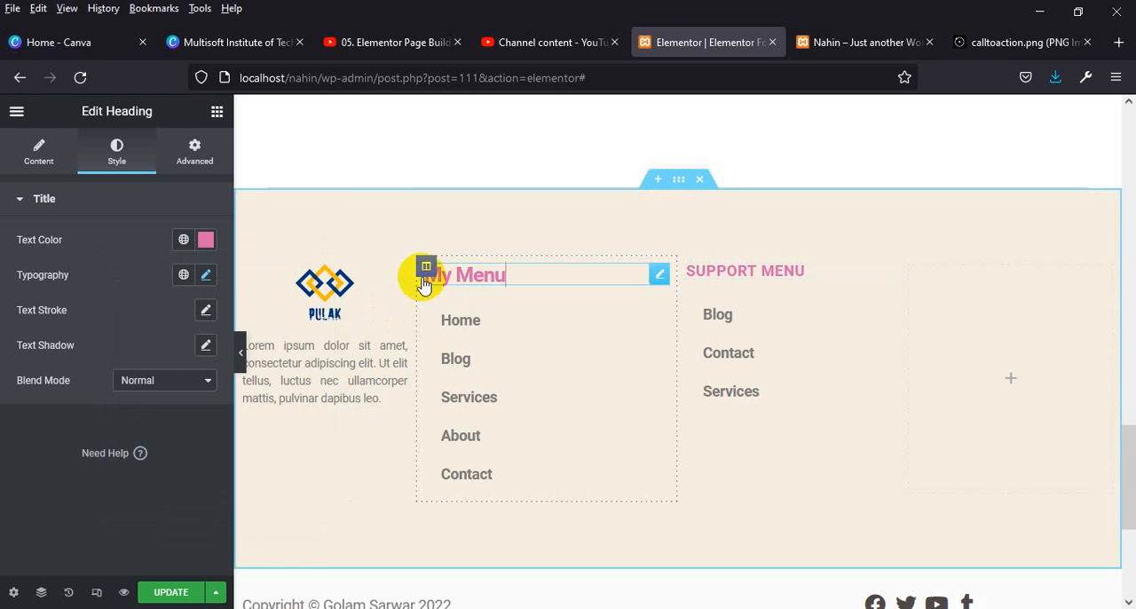
pyautogui.click(206, 275)
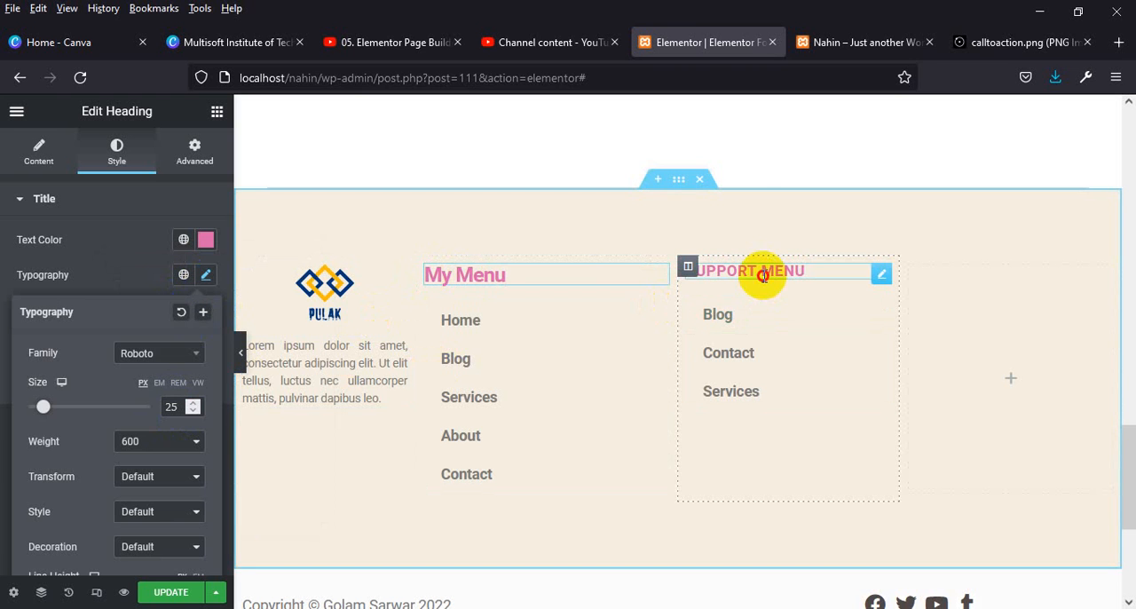
pyautogui.click(763, 276)
pyautogui.click(206, 310)
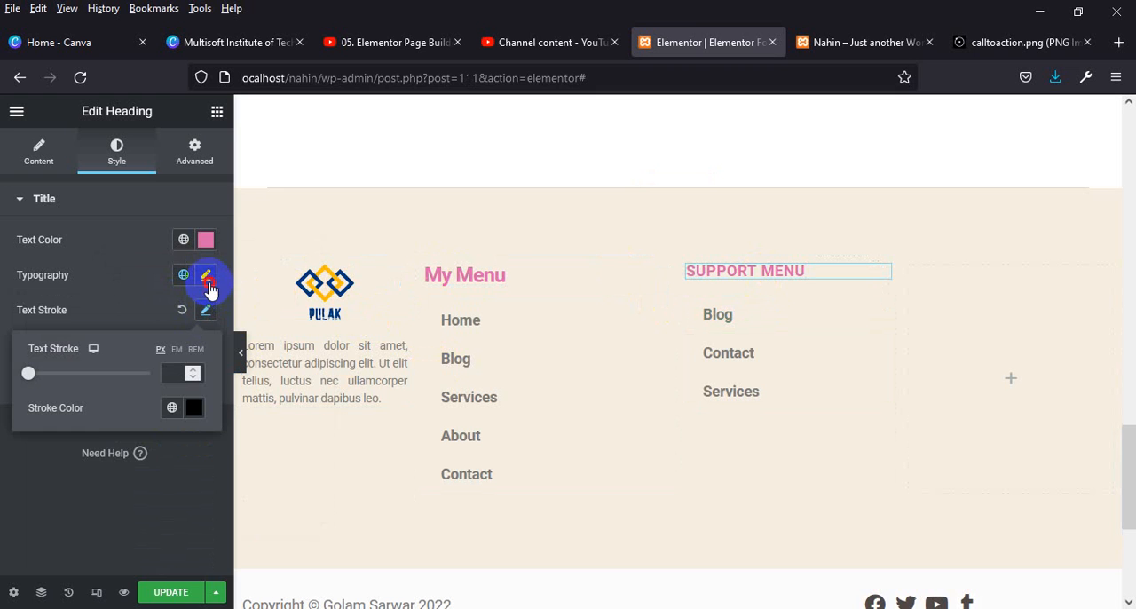
pyautogui.click(207, 276)
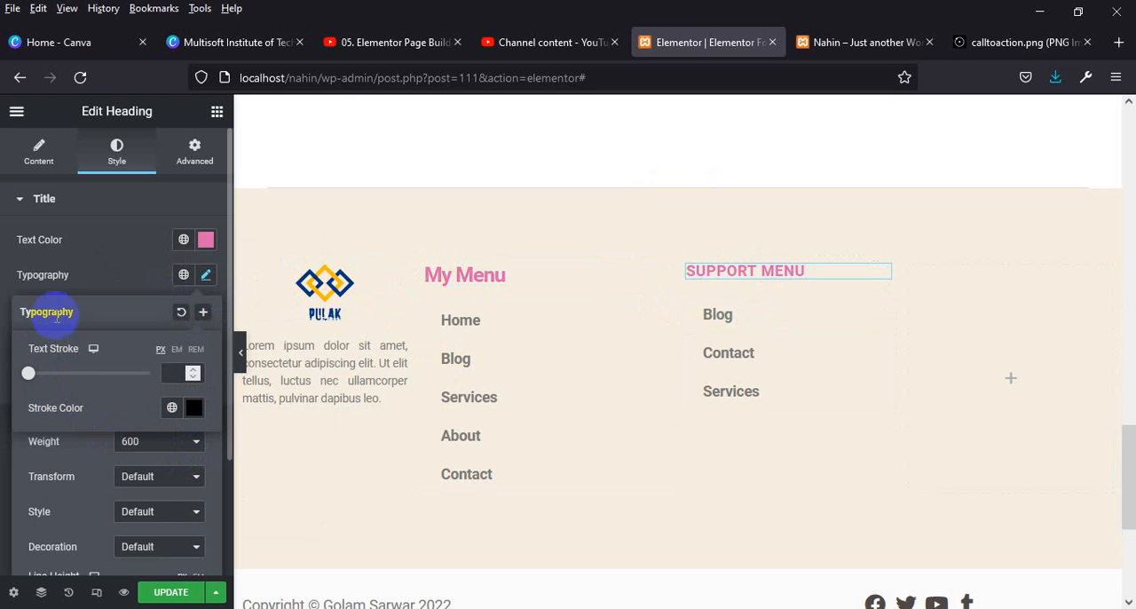
pyautogui.click(207, 277)
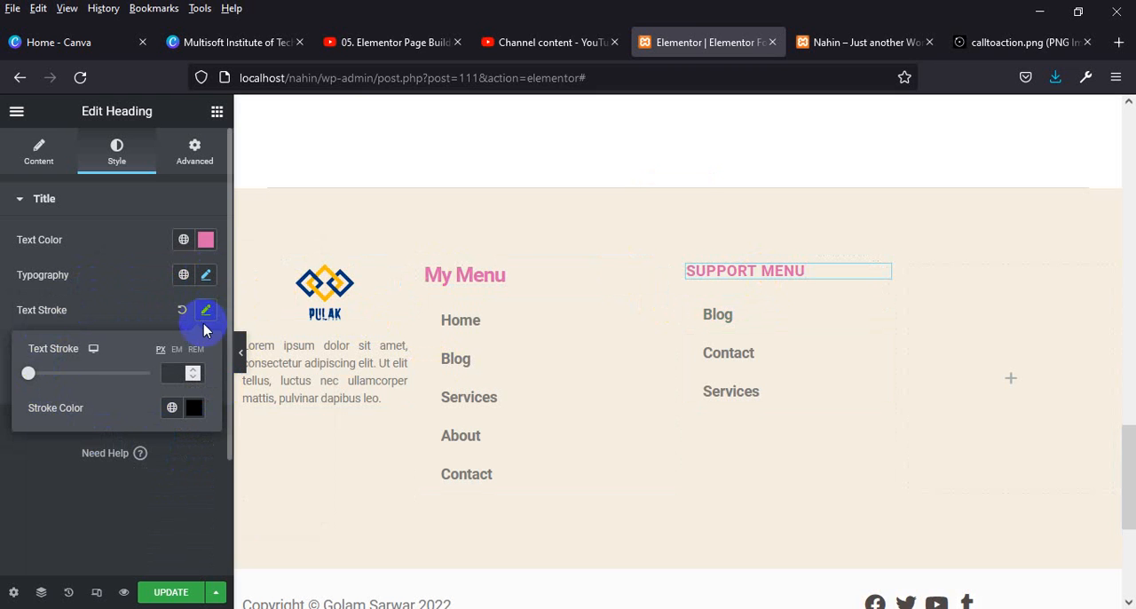
pyautogui.click(205, 309)
pyautogui.click(207, 276)
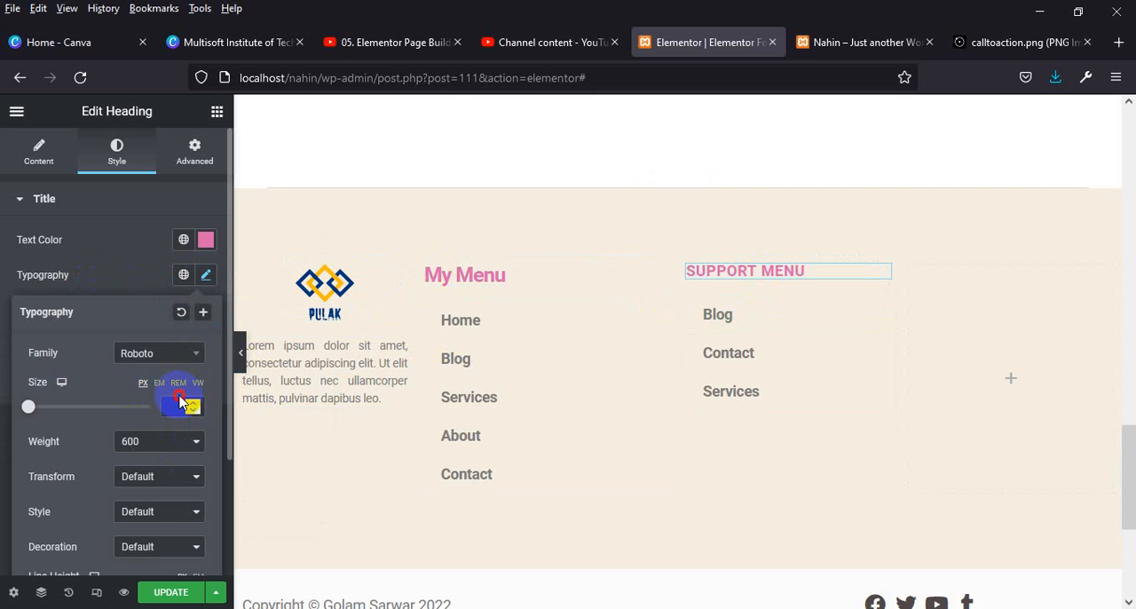
pyautogui.write('25')
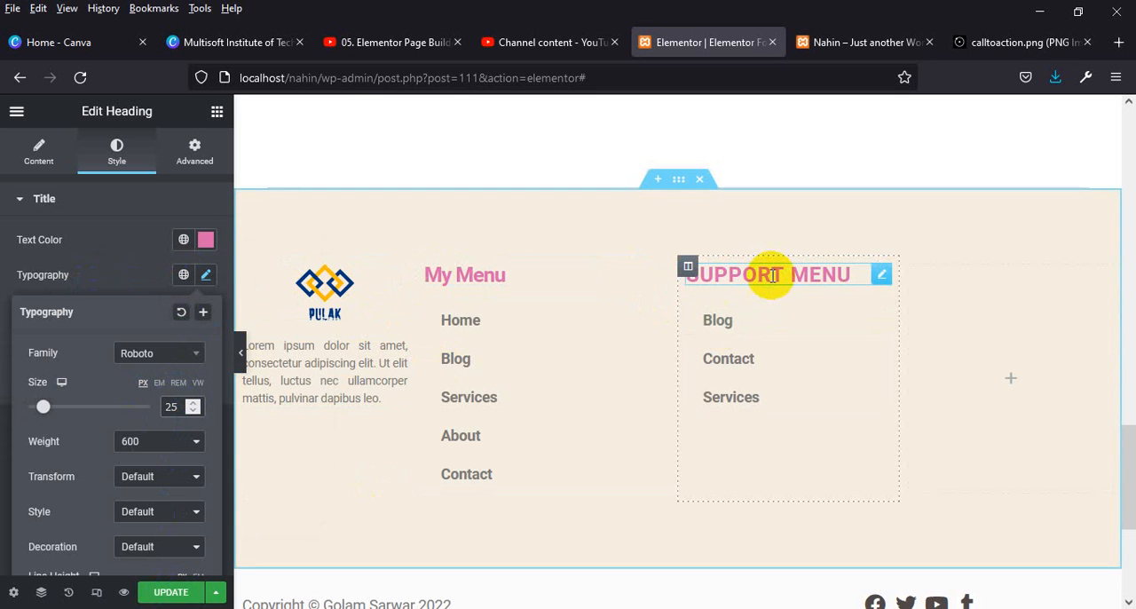
pyautogui.click(163, 477)
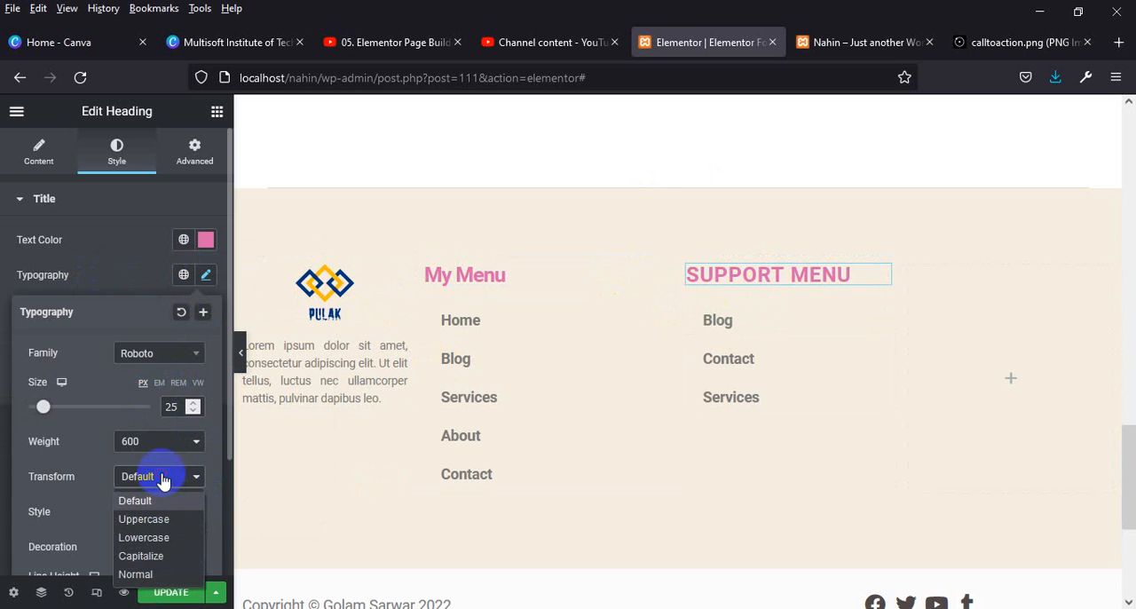
pyautogui.click(157, 556)
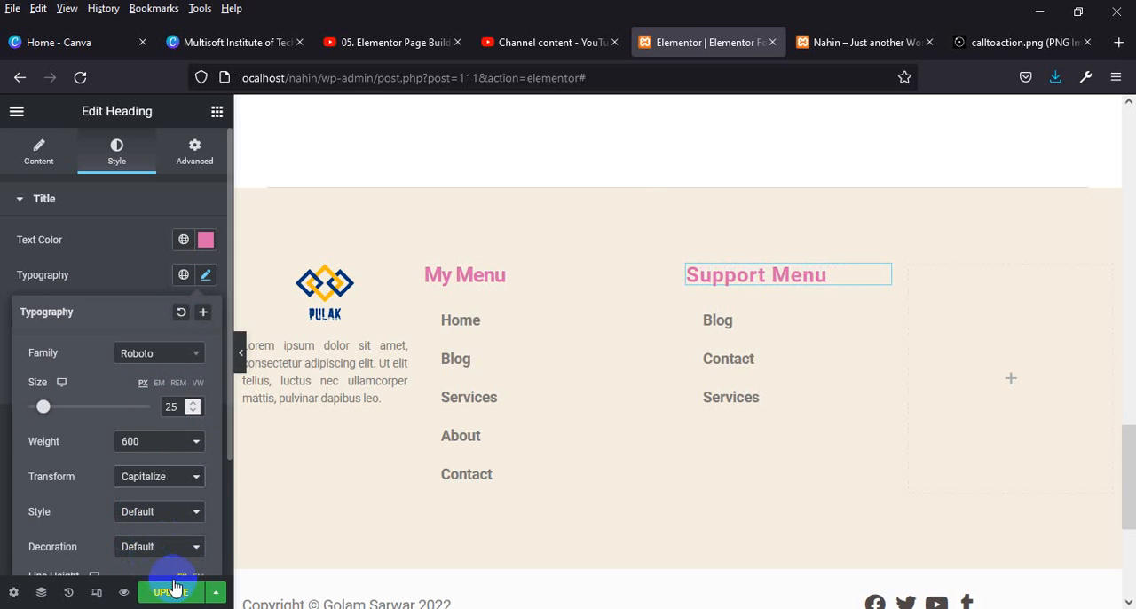
# Save the heading style changes and check the footer on the reloaded live website page.
pyautogui.click(174, 592)
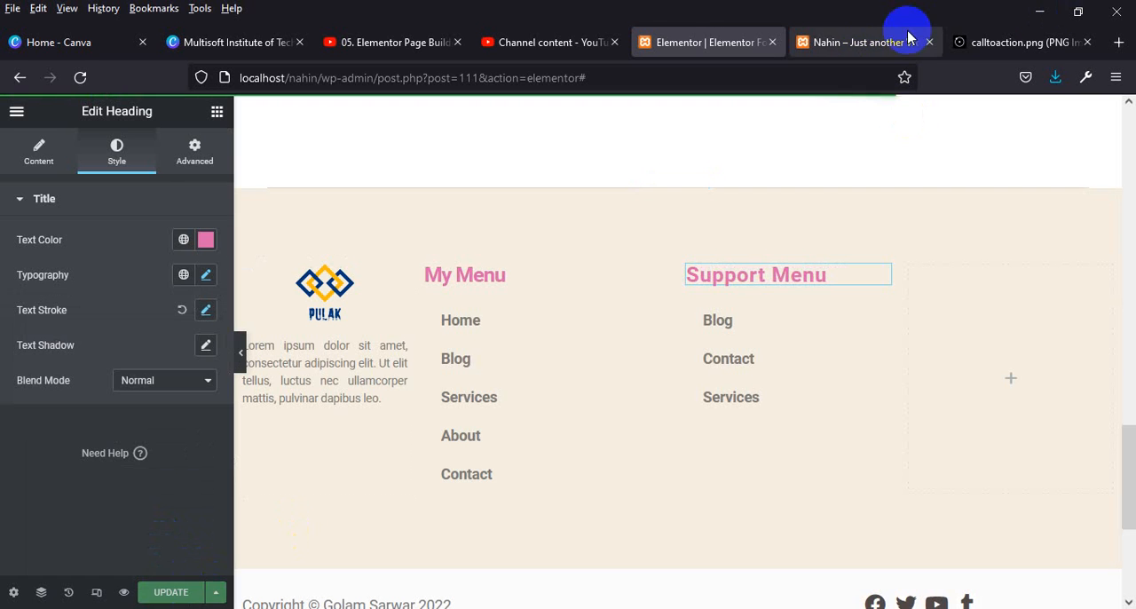
pyautogui.click(841, 44)
pyautogui.click(80, 77)
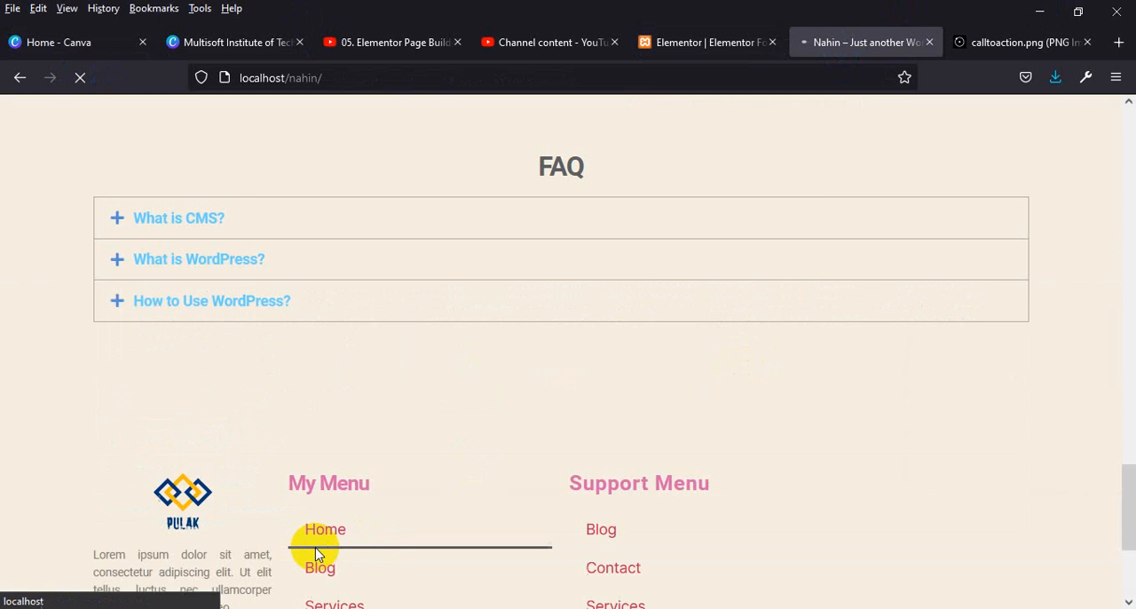
pyautogui.scroll(-2, 608, 423)
pyautogui.scroll(-3, 548, 414)
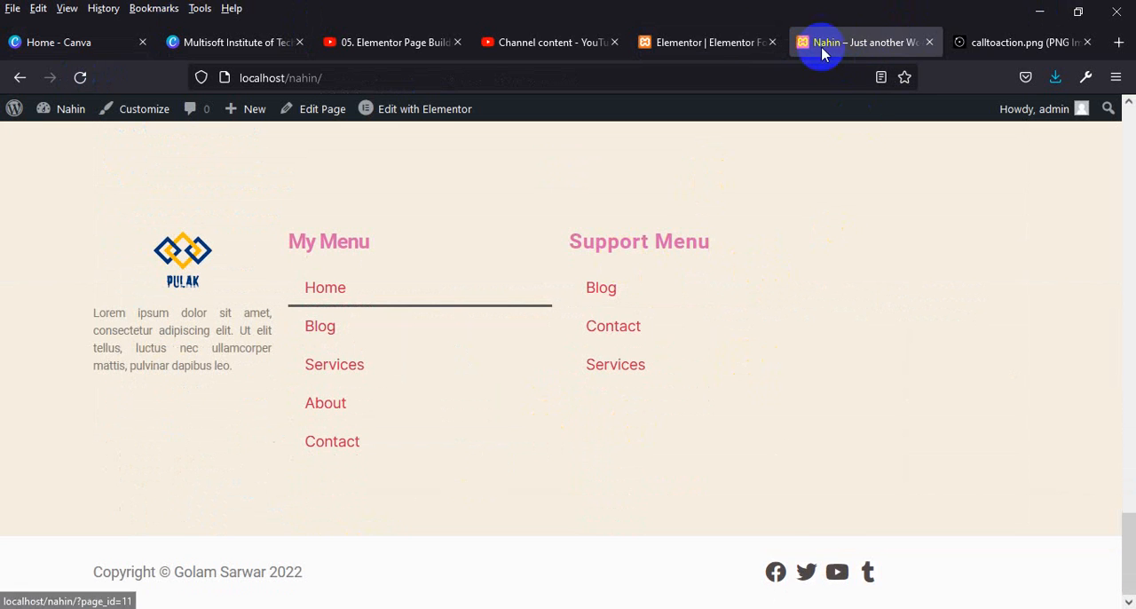
# Return to the Elementor editor and give the four-column footer section a classic background in a very light pink.
pyautogui.click(714, 43)
pyautogui.click(680, 183)
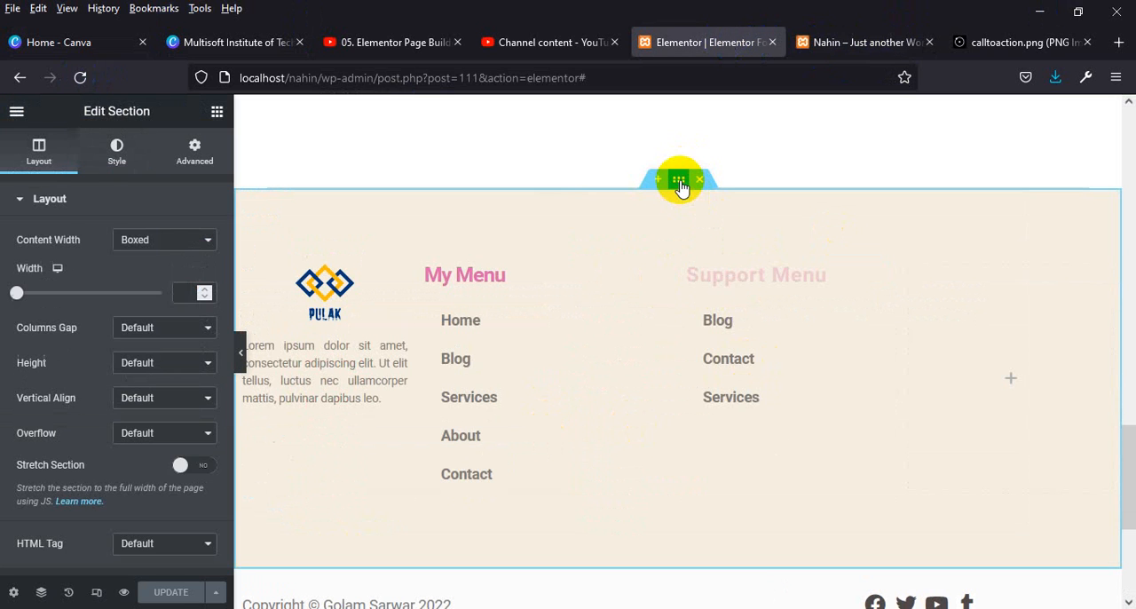
pyautogui.click(116, 149)
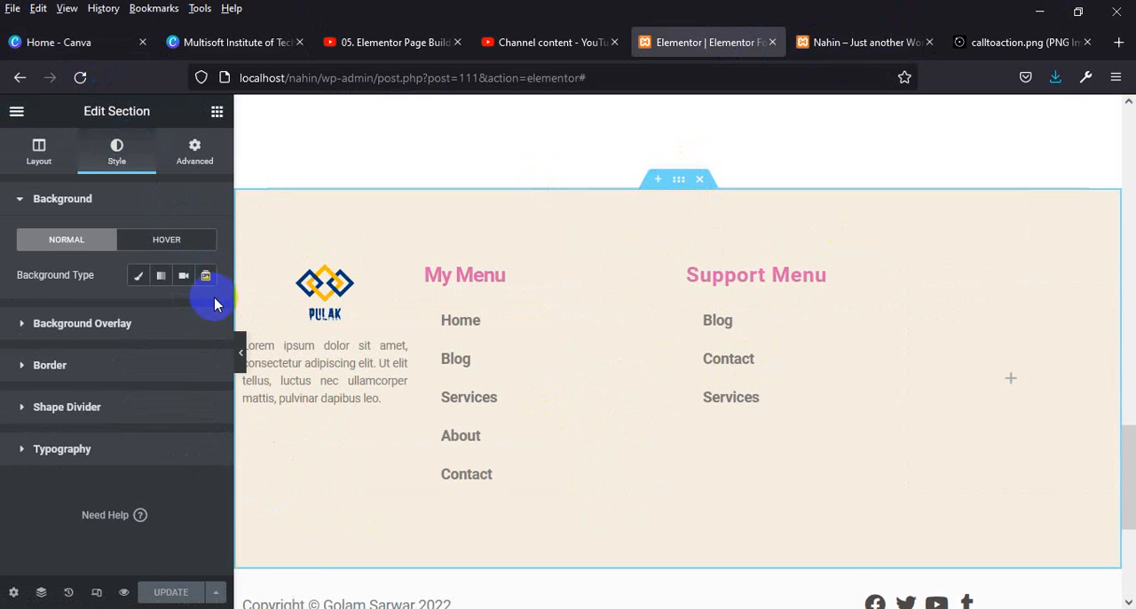
pyautogui.click(139, 276)
pyautogui.click(205, 310)
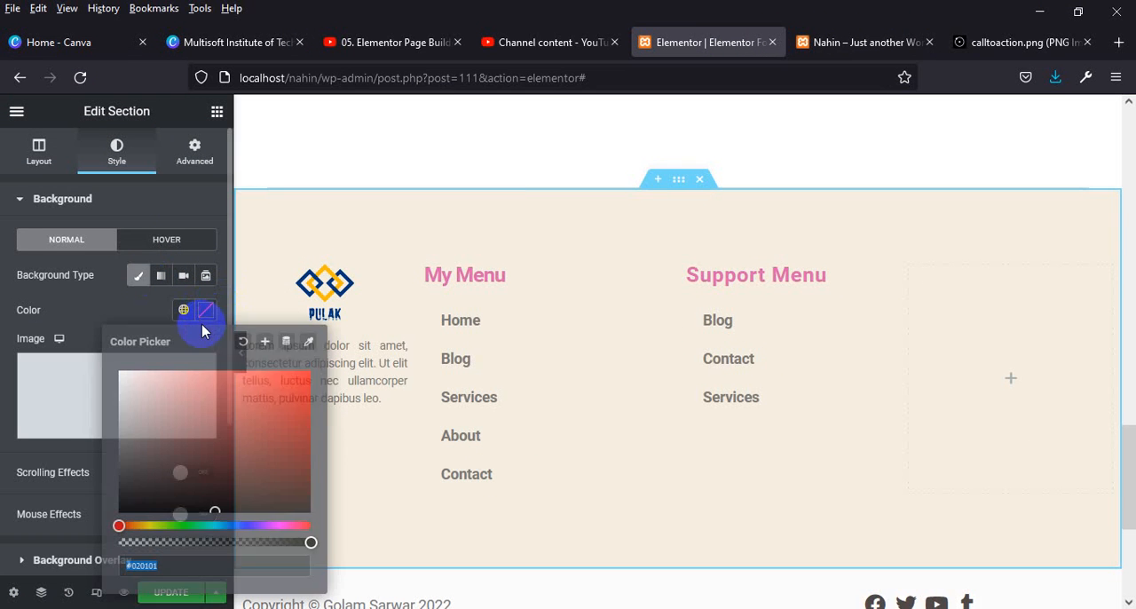
pyautogui.click(142, 398)
pyautogui.moveTo(142, 398); pyautogui.dragTo(124, 373)
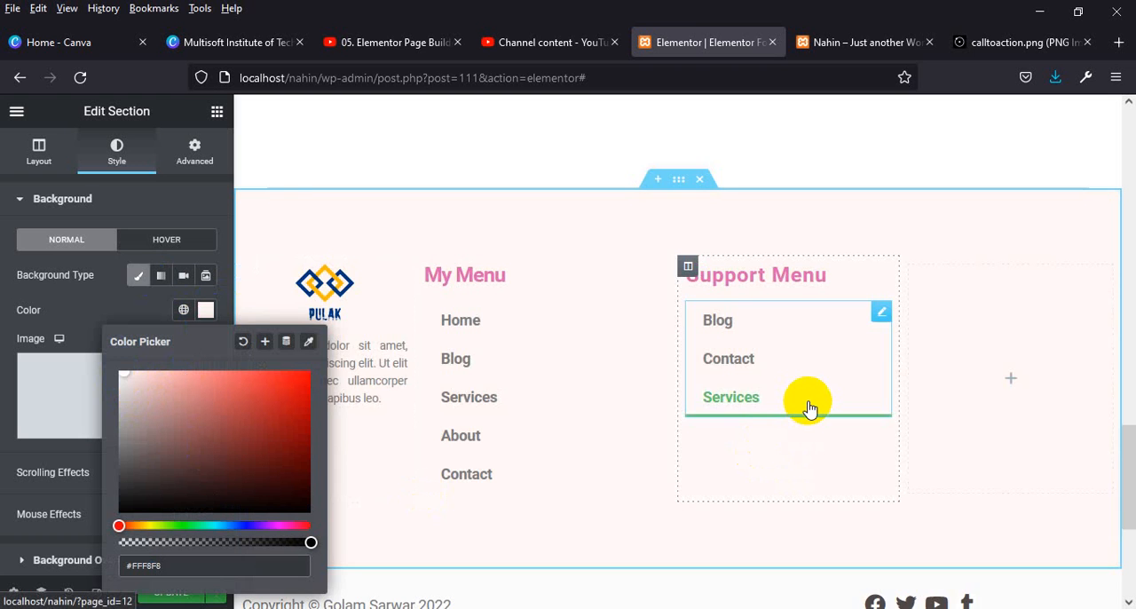
# Change the footer section's background color to a mostly transparent violet, #440DDE29.
pyautogui.scroll(-3, 805, 405)
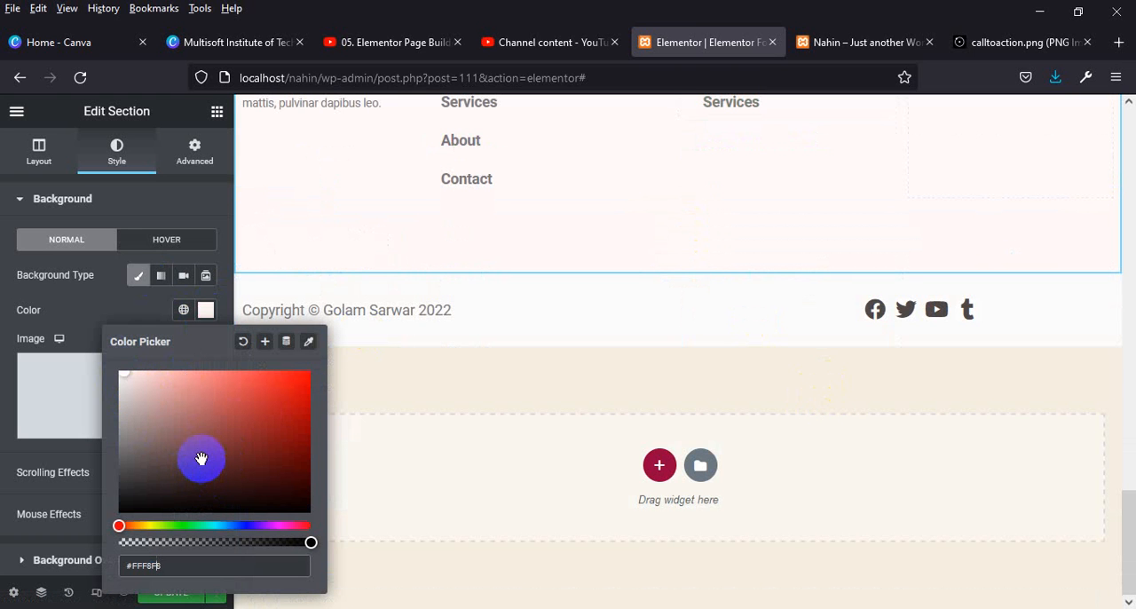
pyautogui.moveTo(134, 440); pyautogui.dragTo(56, 309)
pyautogui.moveTo(174, 406); pyautogui.dragTo(206, 418)
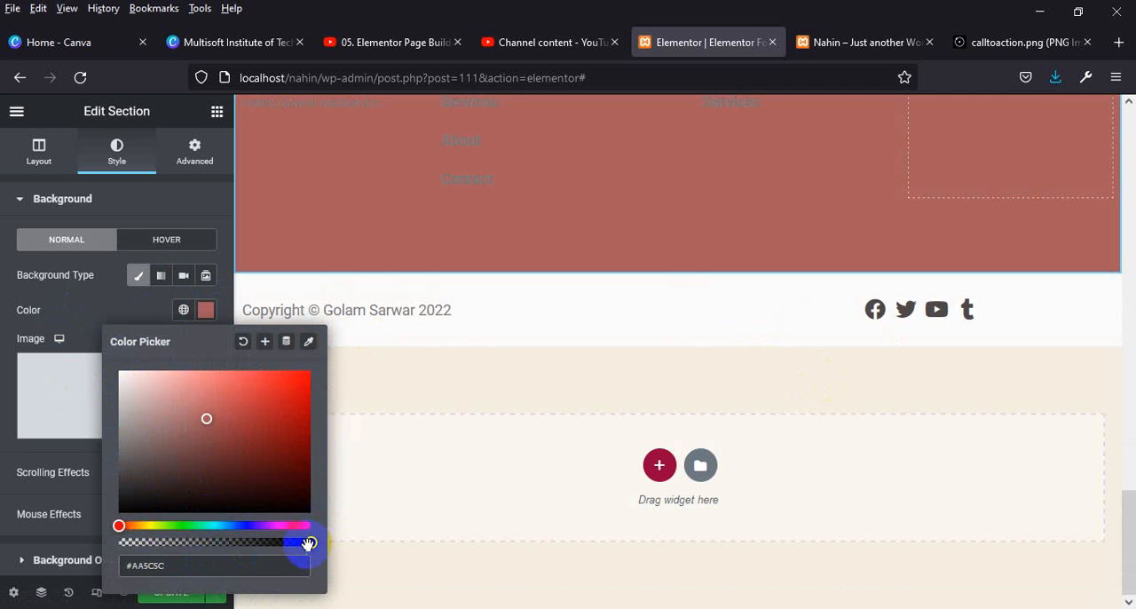
pyautogui.moveTo(308, 543); pyautogui.dragTo(152, 540)
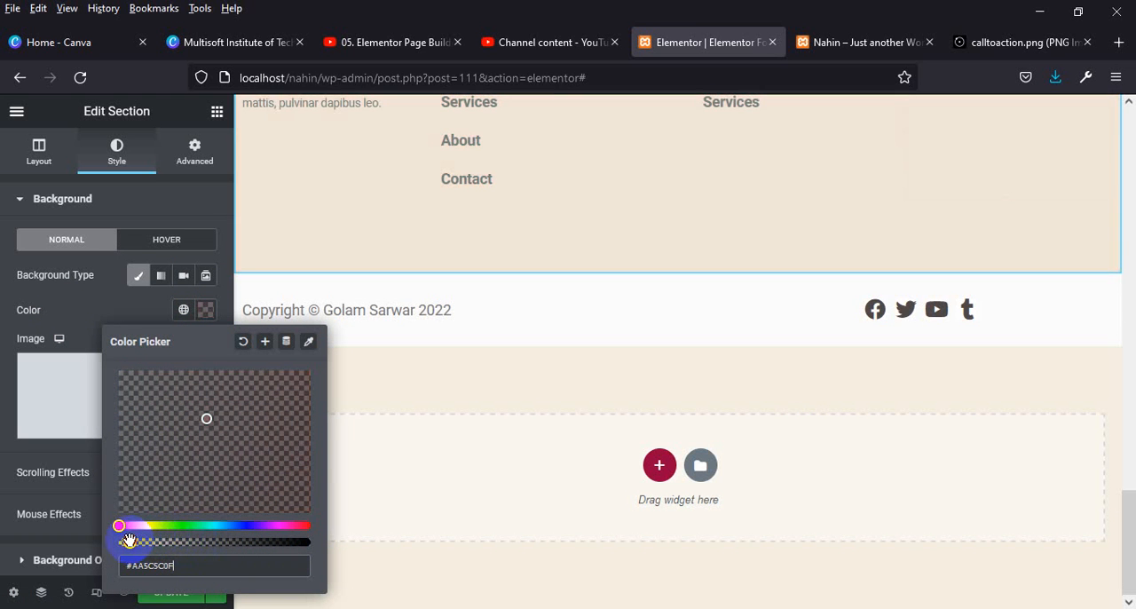
pyautogui.scroll(2, 843, 254)
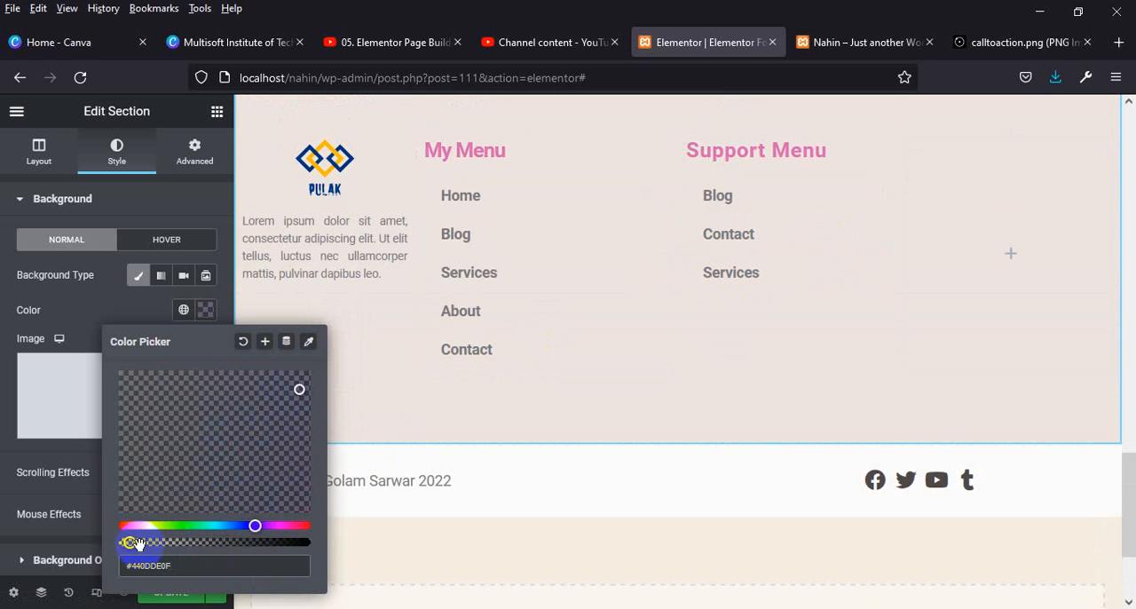
pyautogui.moveTo(137, 543)
pyautogui.mouseDown()
pyautogui.moveTo(203, 542)
pyautogui.moveTo(155, 542)
pyautogui.mouseUp()
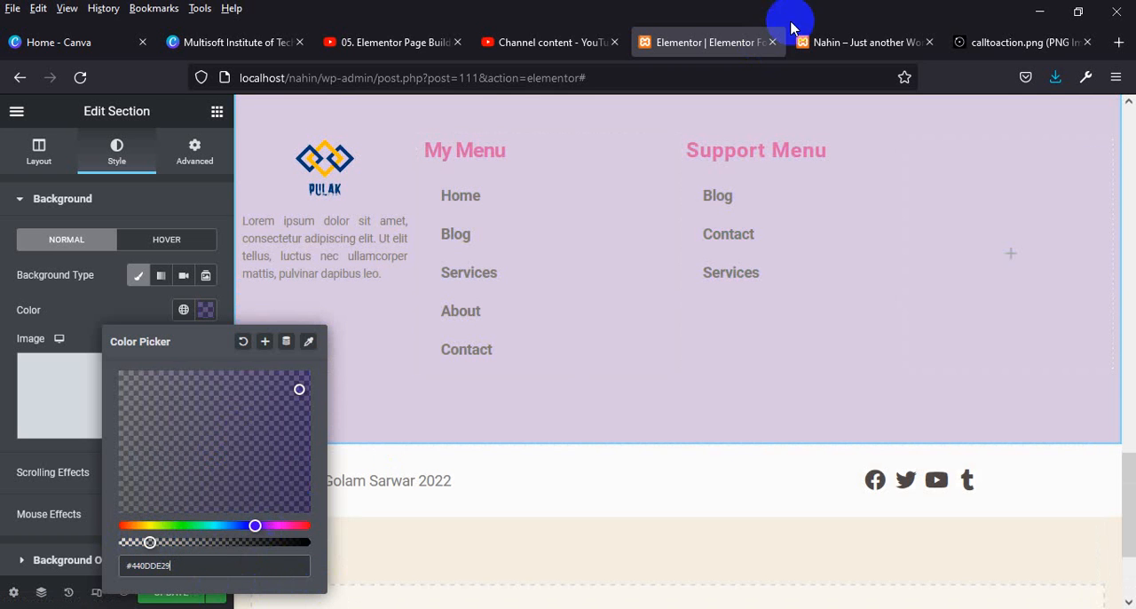
# Save the new section background and reload the live website page to check it.
pyautogui.click(173, 601)
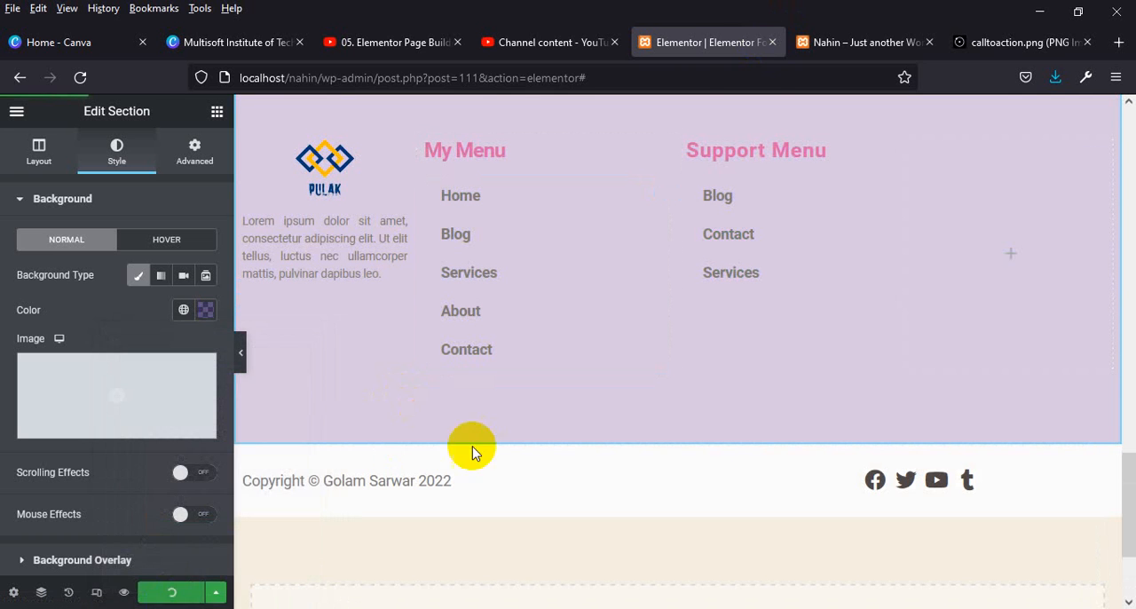
pyautogui.click(862, 41)
pyautogui.click(80, 77)
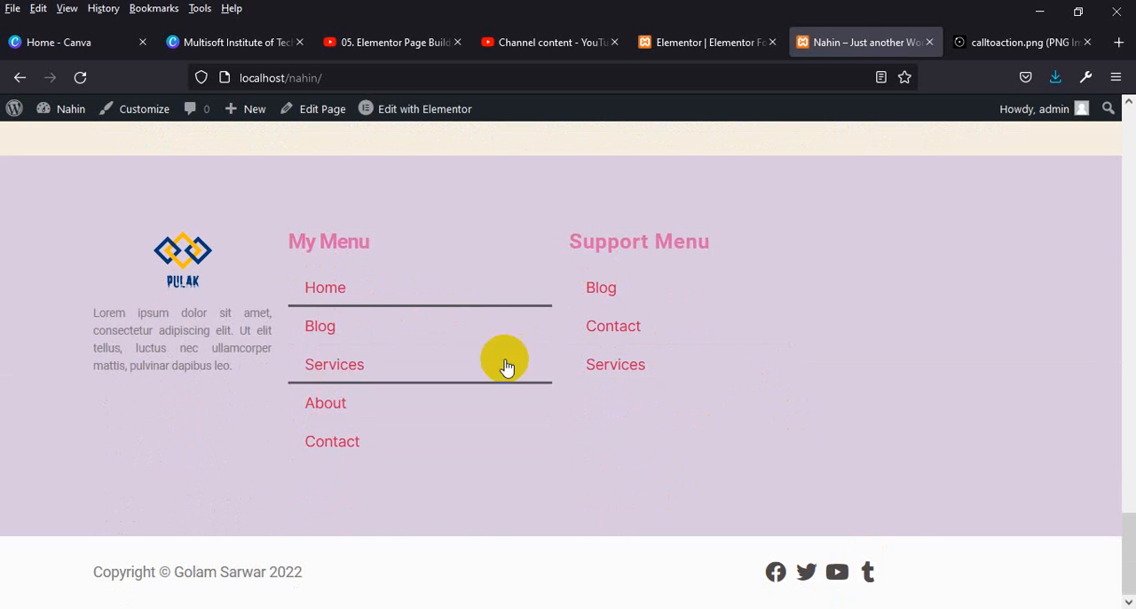
# In the Elementor editor, set the pointer to None for the vertical menus under "My Menu" and "Support Menu".
pyautogui.click(697, 35)
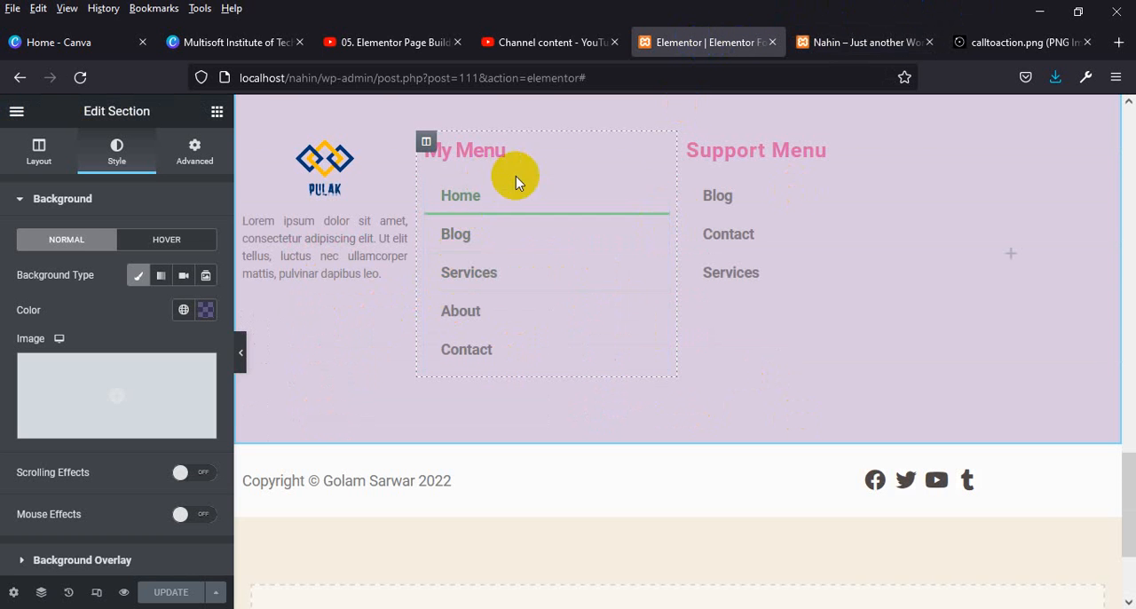
pyautogui.click(543, 230)
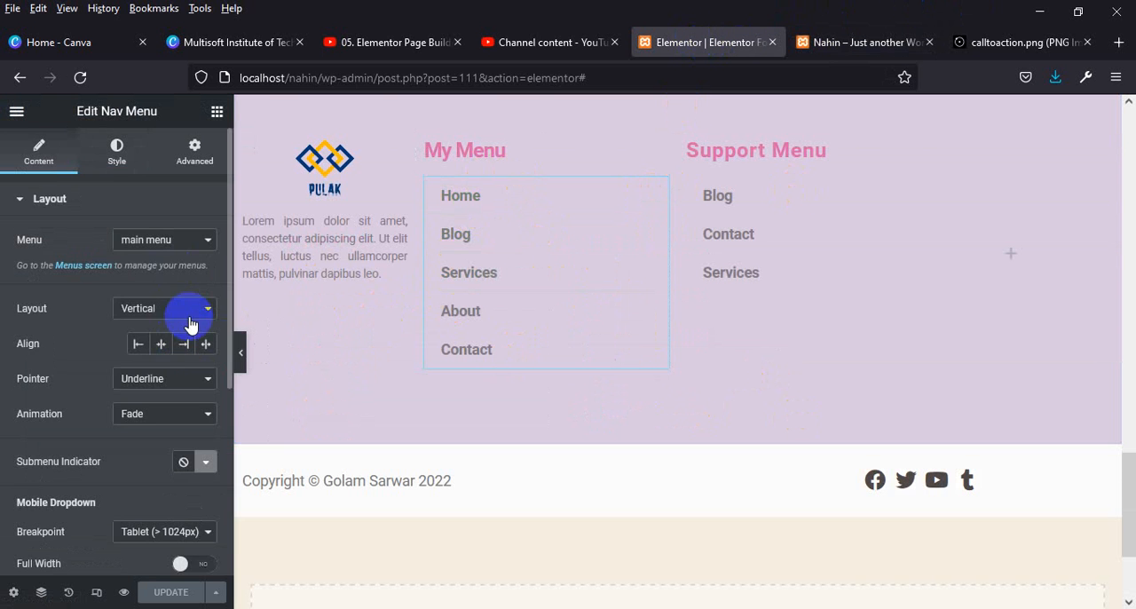
pyautogui.click(180, 384)
pyautogui.click(147, 400)
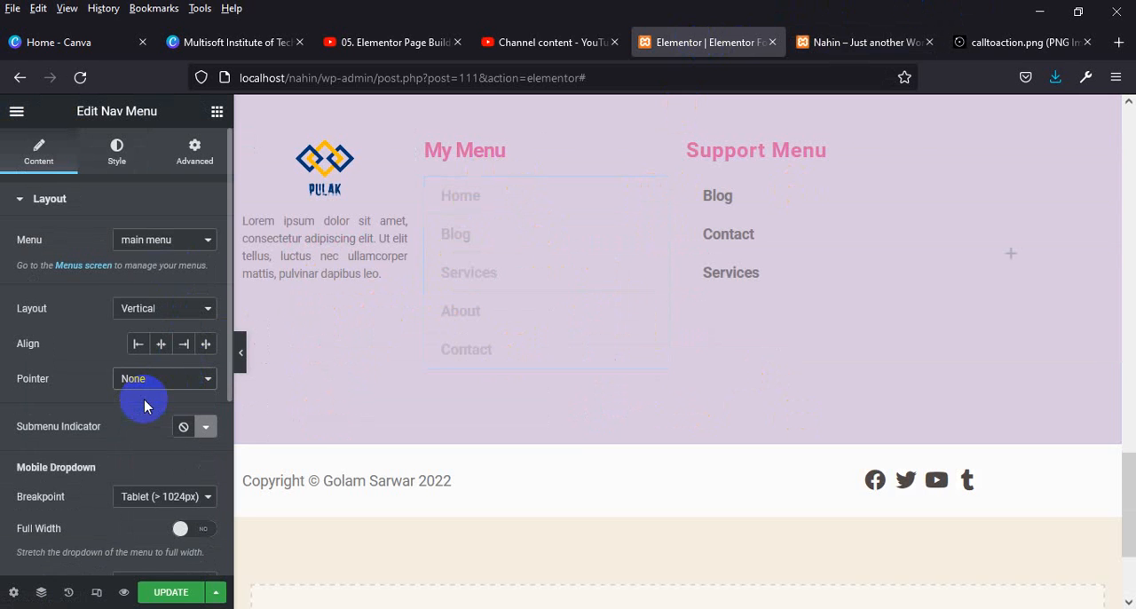
pyautogui.click(877, 188)
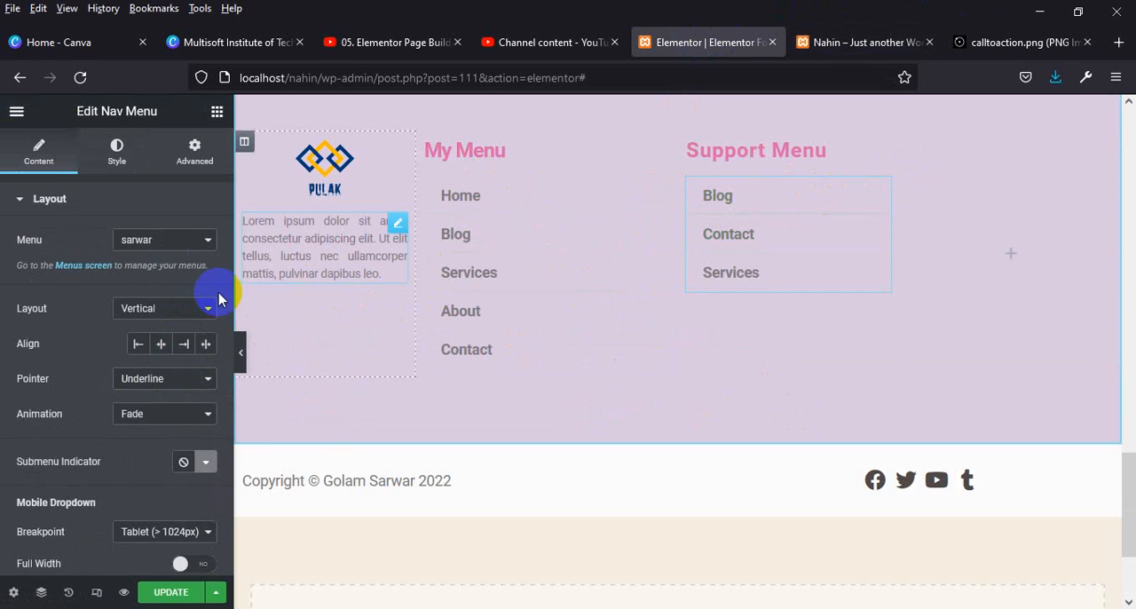
pyautogui.click(153, 381)
pyautogui.click(131, 402)
# Save the menu pointer changes and compare the reloaded live footer with the calltoaction.png reference footer.
pyautogui.click(171, 592)
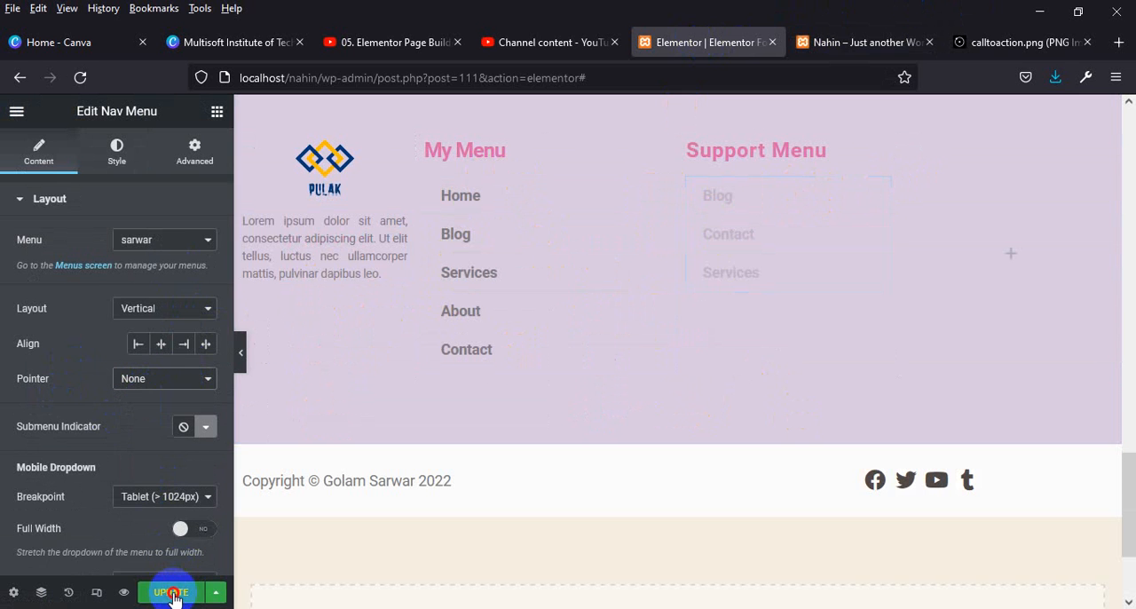
pyautogui.click(818, 43)
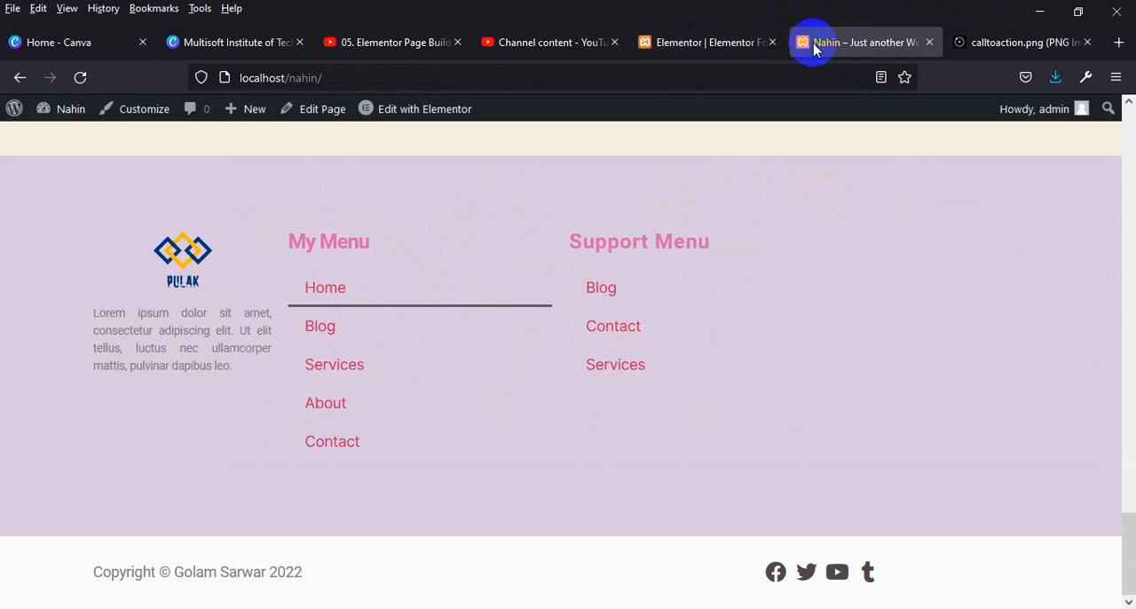
pyautogui.click(85, 78)
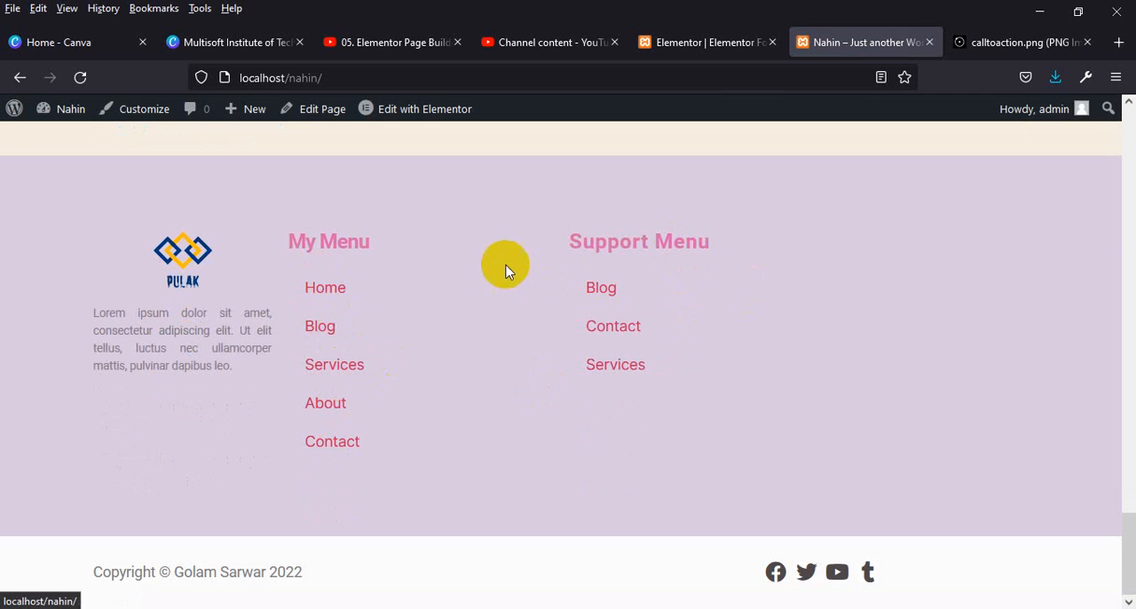
pyautogui.click(1001, 40)
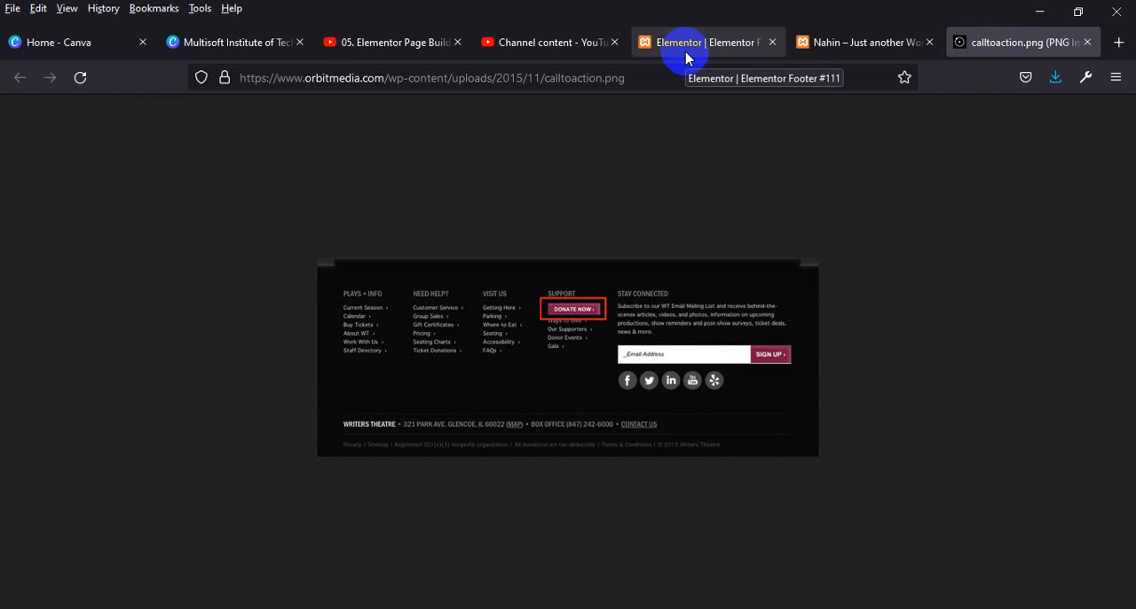
pyautogui.click(552, 45)
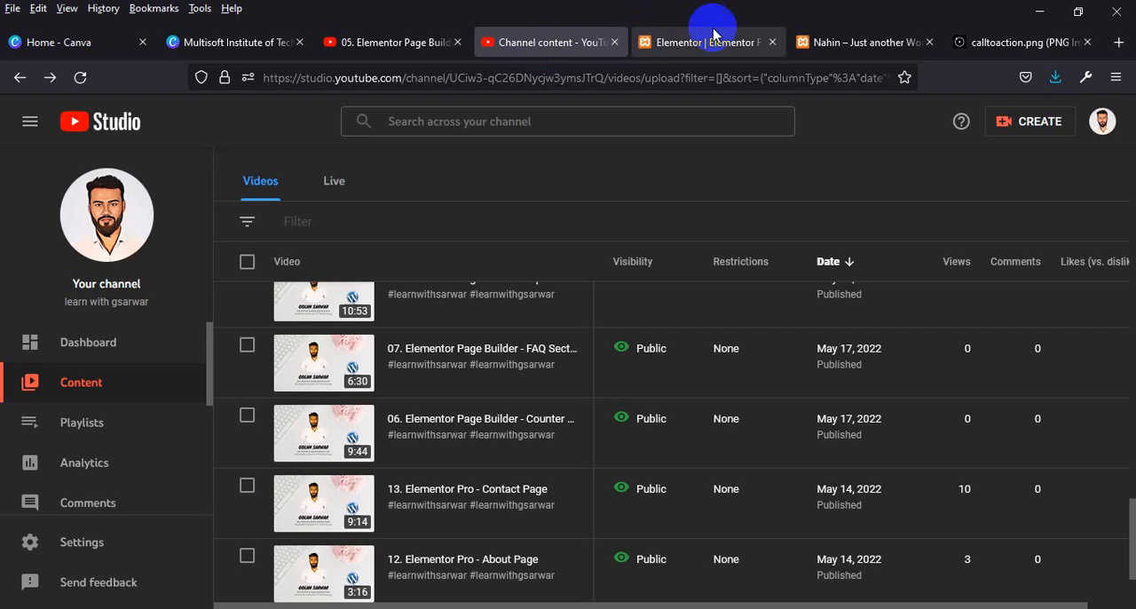
# Return to the Elementor editor and narrow the "My Menu" column from both sides, widening the logo and "Support Menu" columns.
pyautogui.click(710, 37)
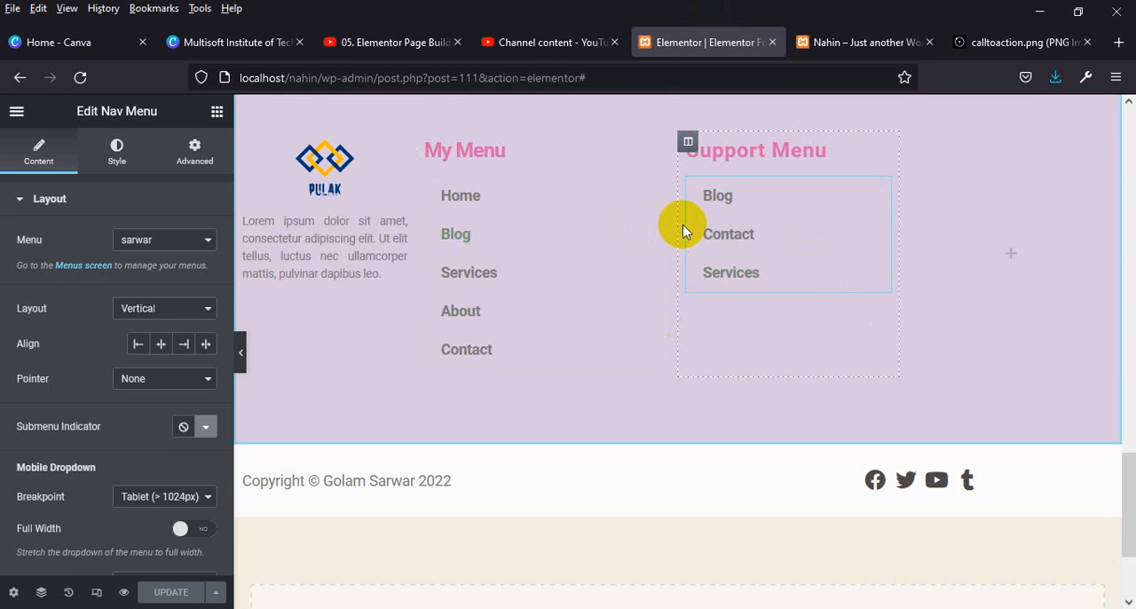
pyautogui.moveTo(677, 227); pyautogui.dragTo(644, 233)
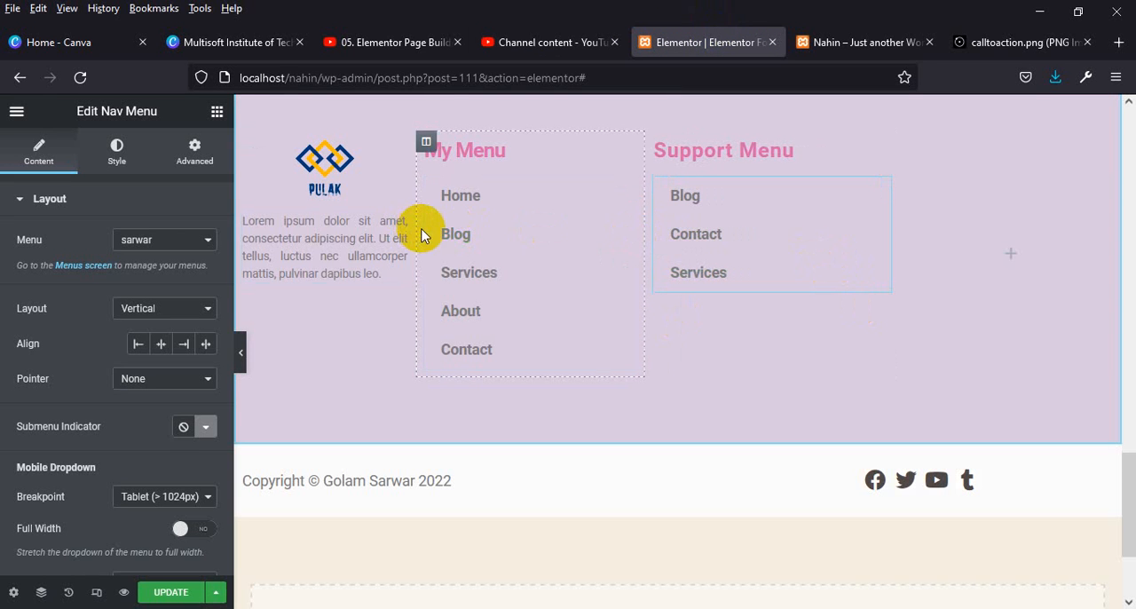
pyautogui.moveTo(417, 229); pyautogui.dragTo(430, 233)
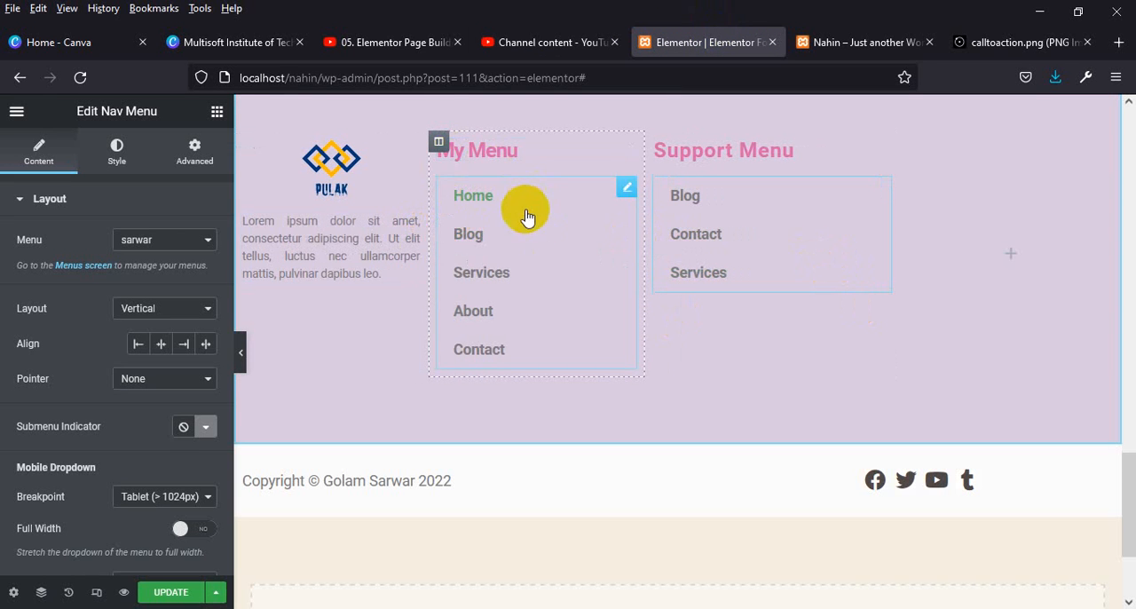
# Narrow the "Support Menu" and "My Menu" columns further, widening the empty last column of the footer.
pyautogui.moveTo(891, 193); pyautogui.dragTo(817, 191)
pyautogui.moveTo(646, 209); pyautogui.dragTo(611, 210)
pyautogui.moveTo(812, 216); pyautogui.dragTo(784, 213)
# Add a Form widget to the empty last footer column and delete its Name field.
pyautogui.click(957, 253)
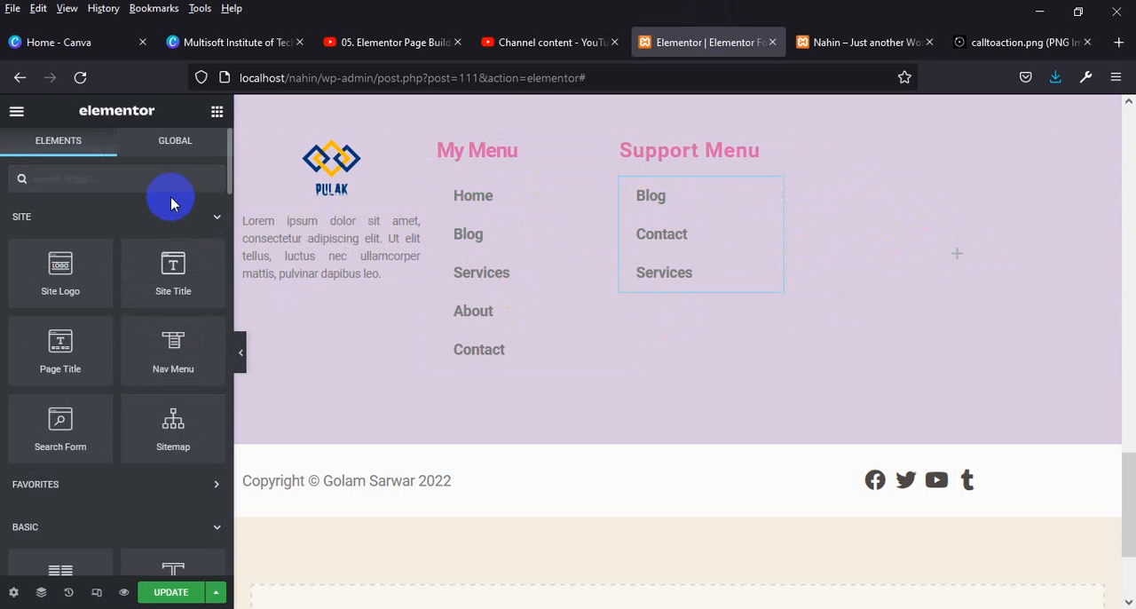
pyautogui.write('for')
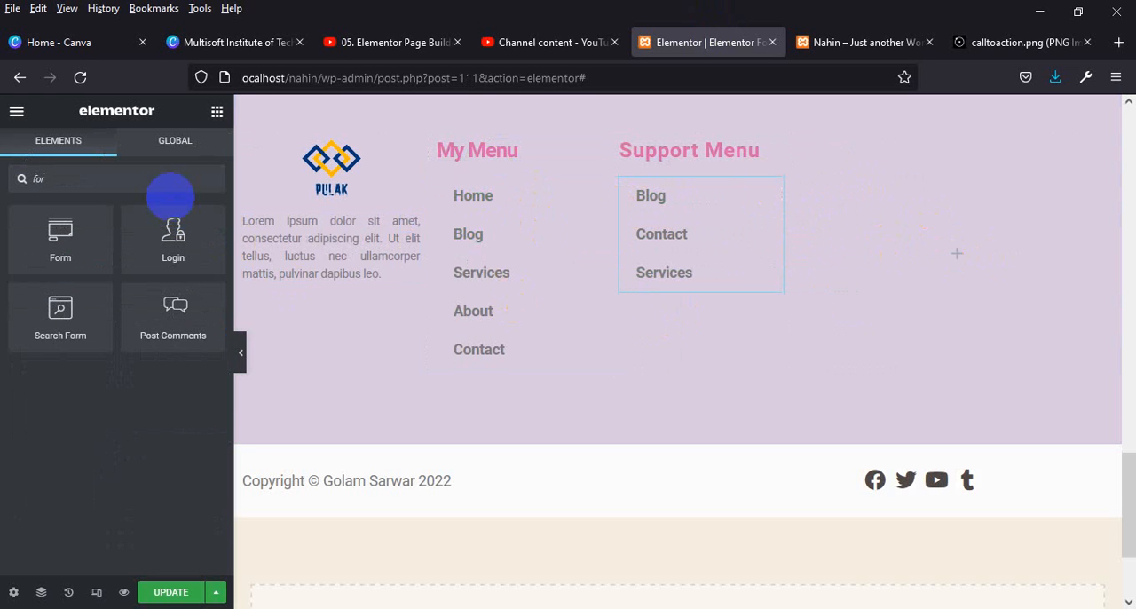
pyautogui.moveTo(59, 249); pyautogui.dragTo(965, 277)
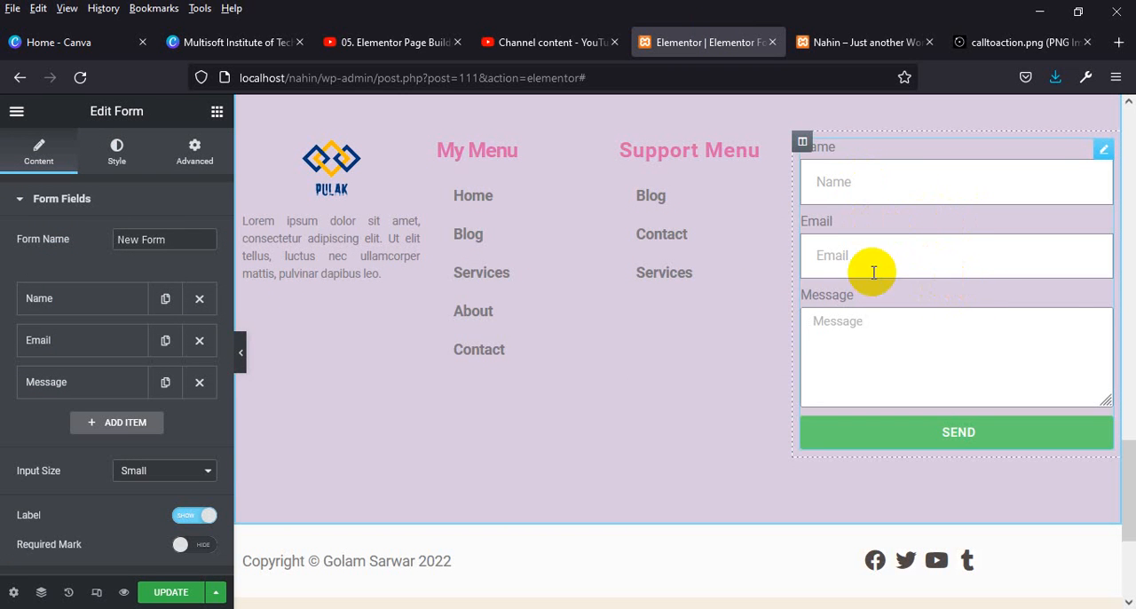
pyautogui.click(200, 299)
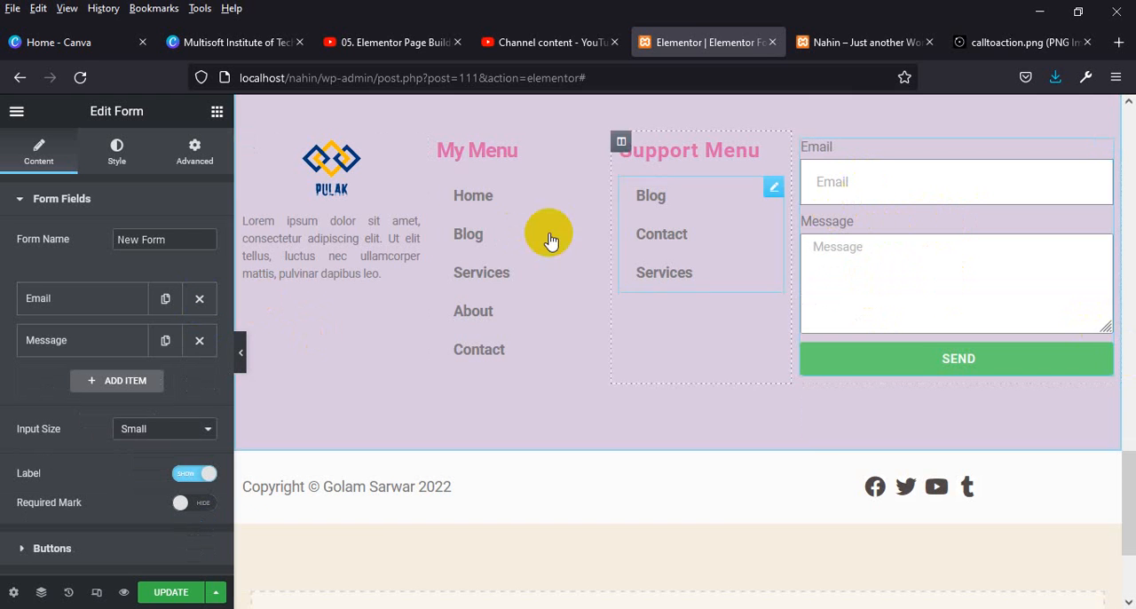
# Check the calltoaction.png reference and live footer, and add a heading titled "Stay Coneected" above the form in the Elementor editor.
pyautogui.scroll(1, 885, 255)
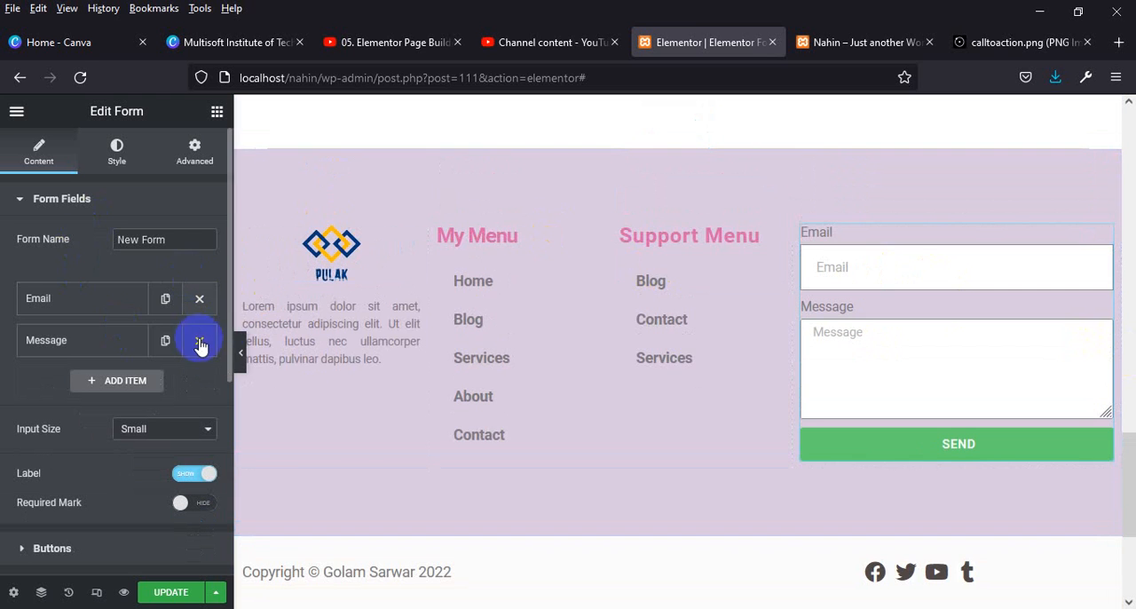
pyautogui.click(1003, 42)
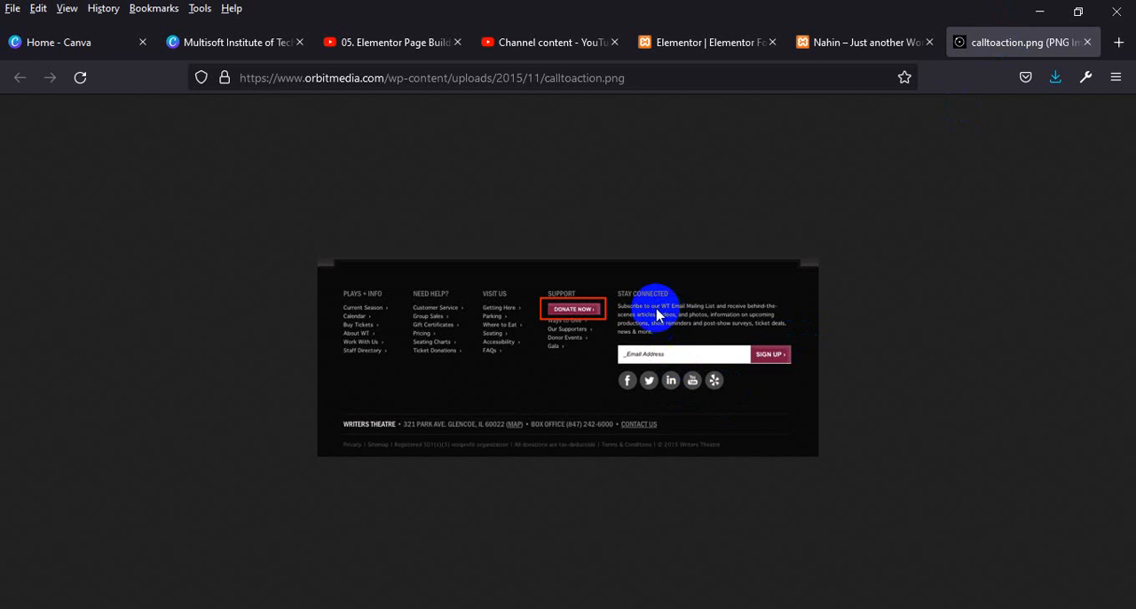
pyautogui.click(864, 47)
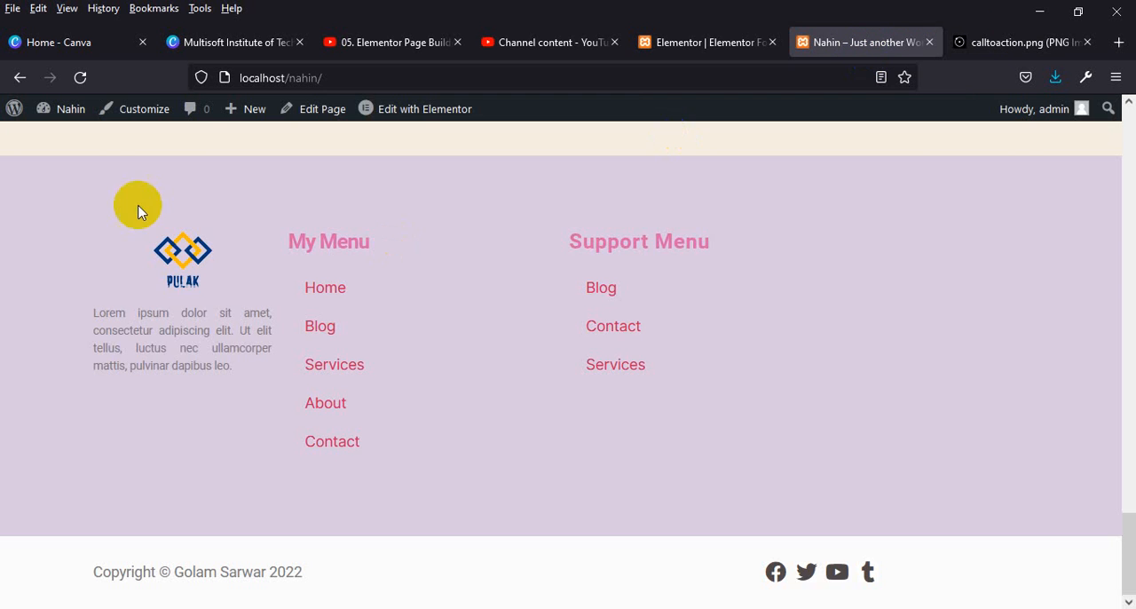
pyautogui.click(630, 41)
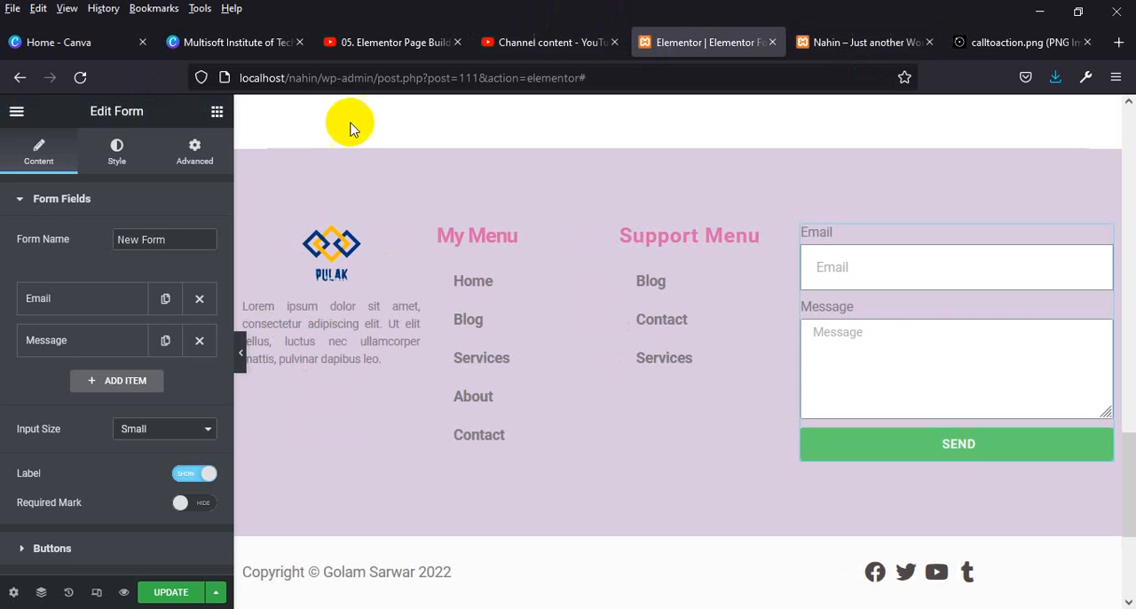
pyautogui.click(218, 109)
pyautogui.scroll(-2, 173, 381)
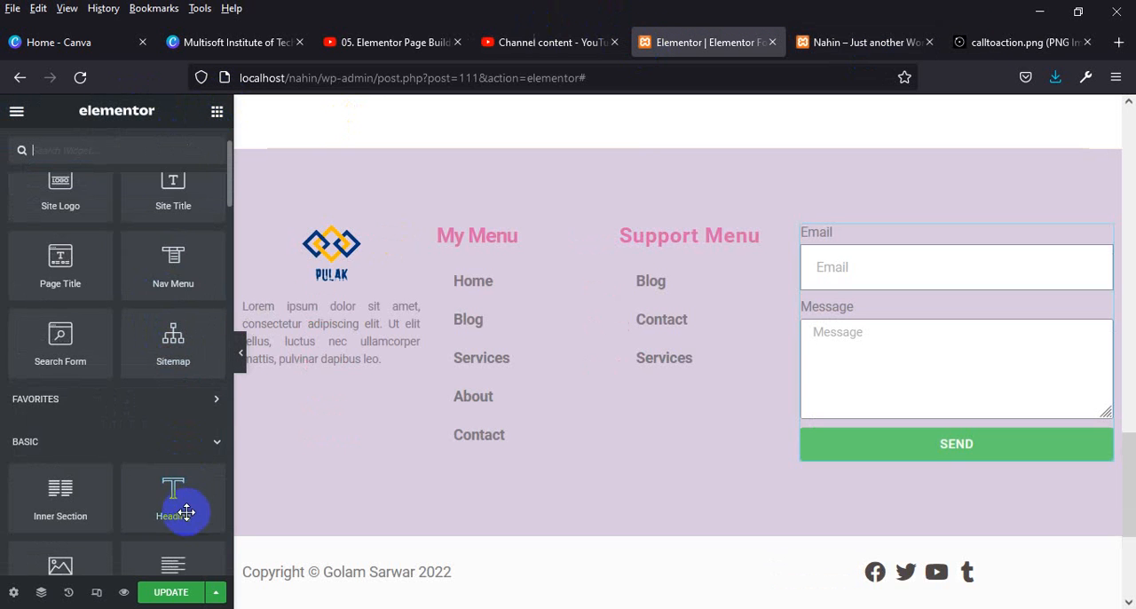
pyautogui.moveTo(182, 505); pyautogui.dragTo(928, 229)
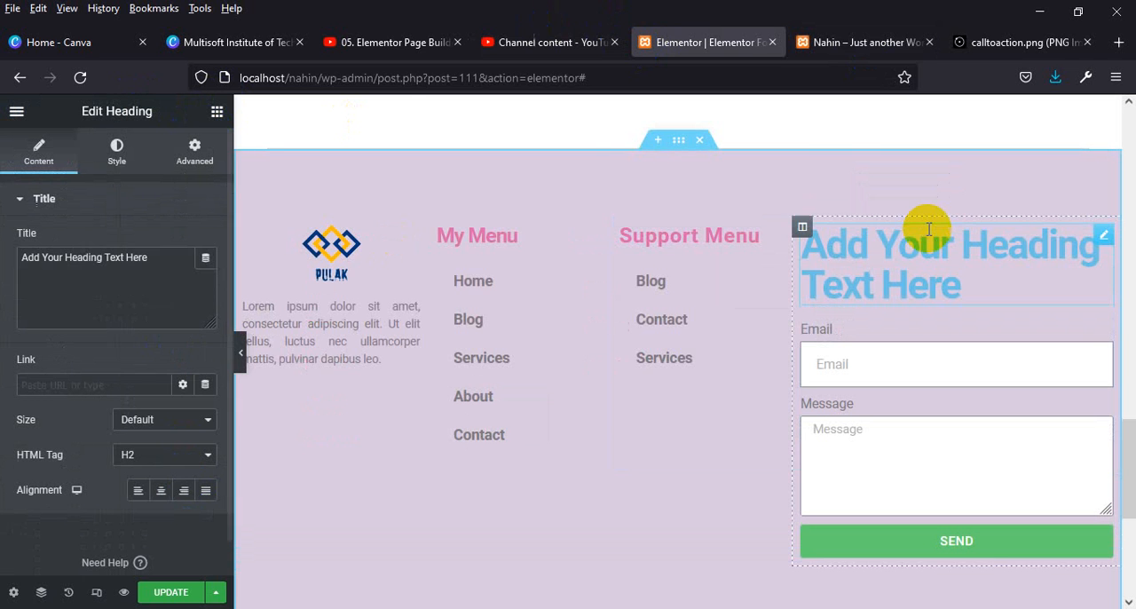
pyautogui.click(173, 246)
pyautogui.hotkey('ctrl', 'a')
pyautogui.write('S')
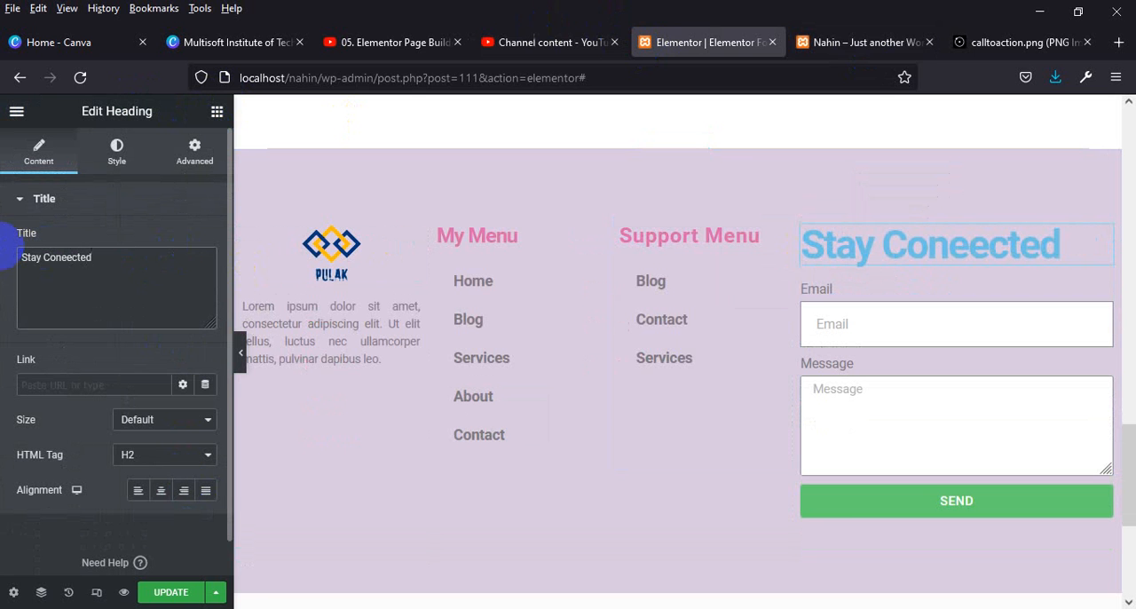
# Set the "Stay Coneected" heading's HTML tag to H4 and its font size to 25 px.
pyautogui.click(183, 453)
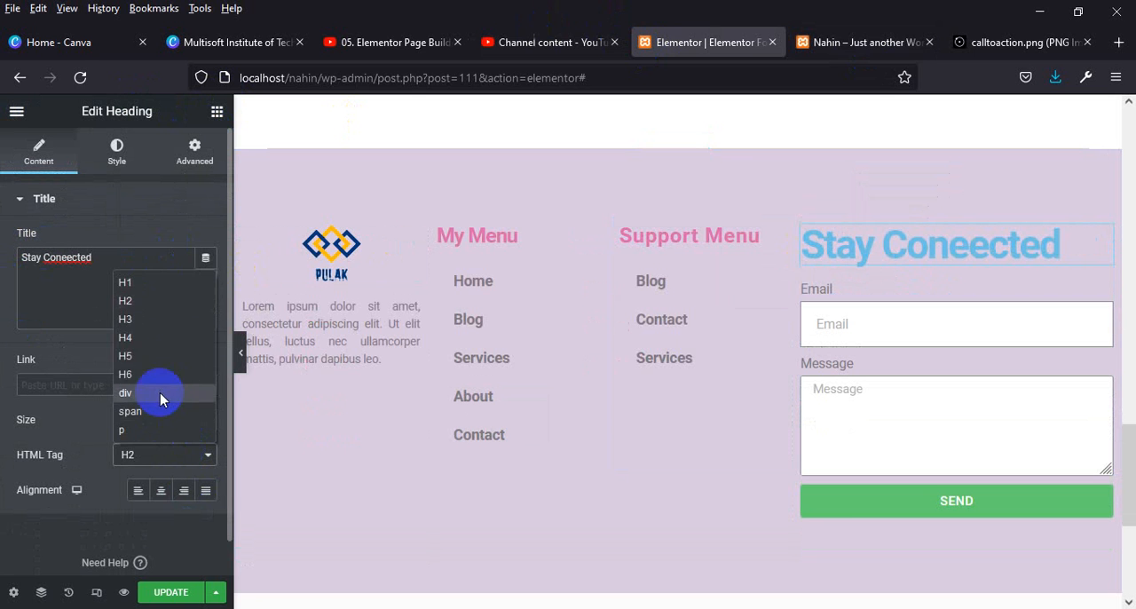
pyautogui.click(152, 334)
pyautogui.click(116, 149)
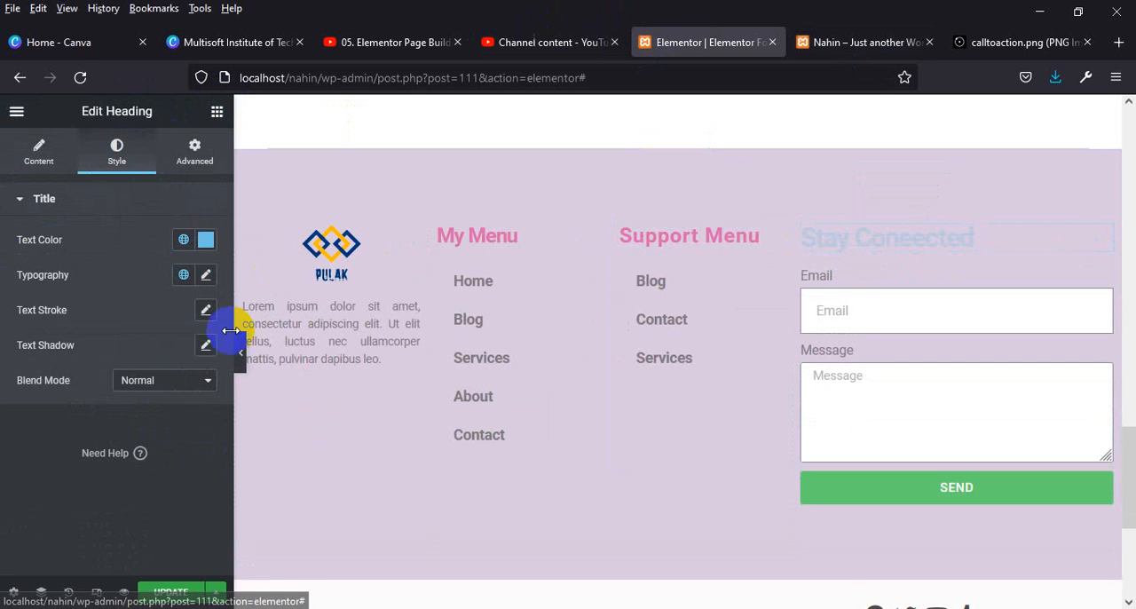
pyautogui.click(204, 277)
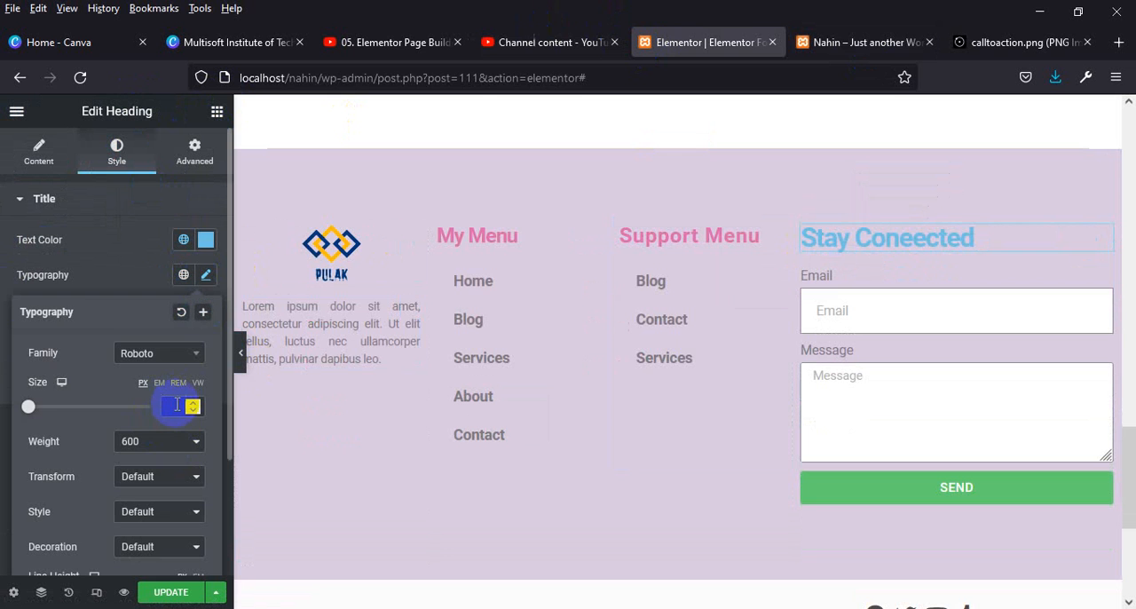
pyautogui.write('25')
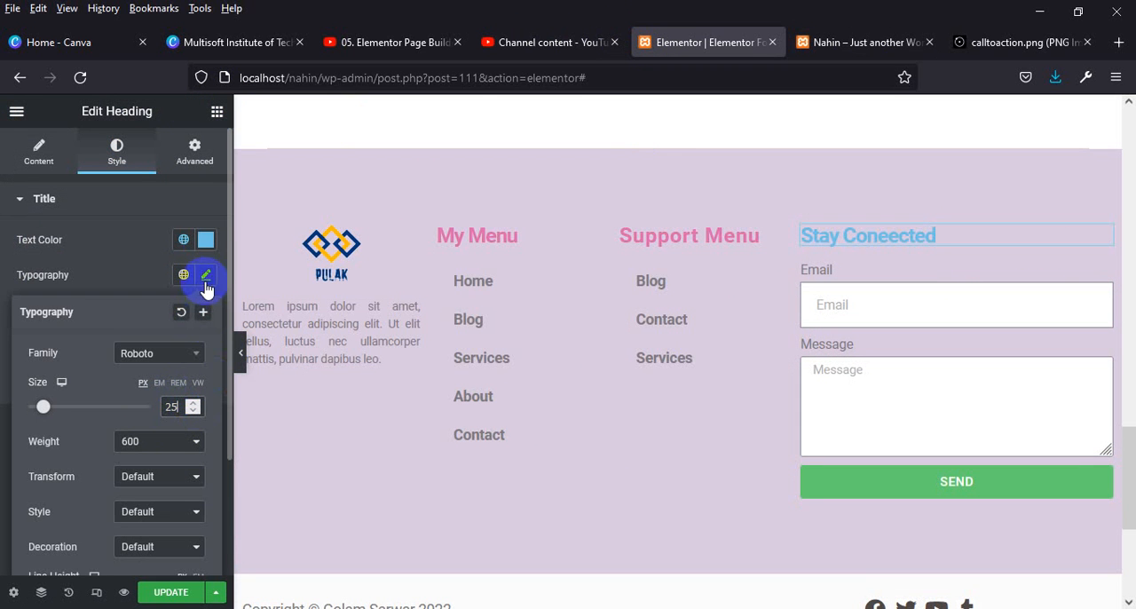
# Copy the text color #DB67AB from the "Support Menu" heading and apply it to the "Stay Coneected" heading.
pyautogui.click(665, 238)
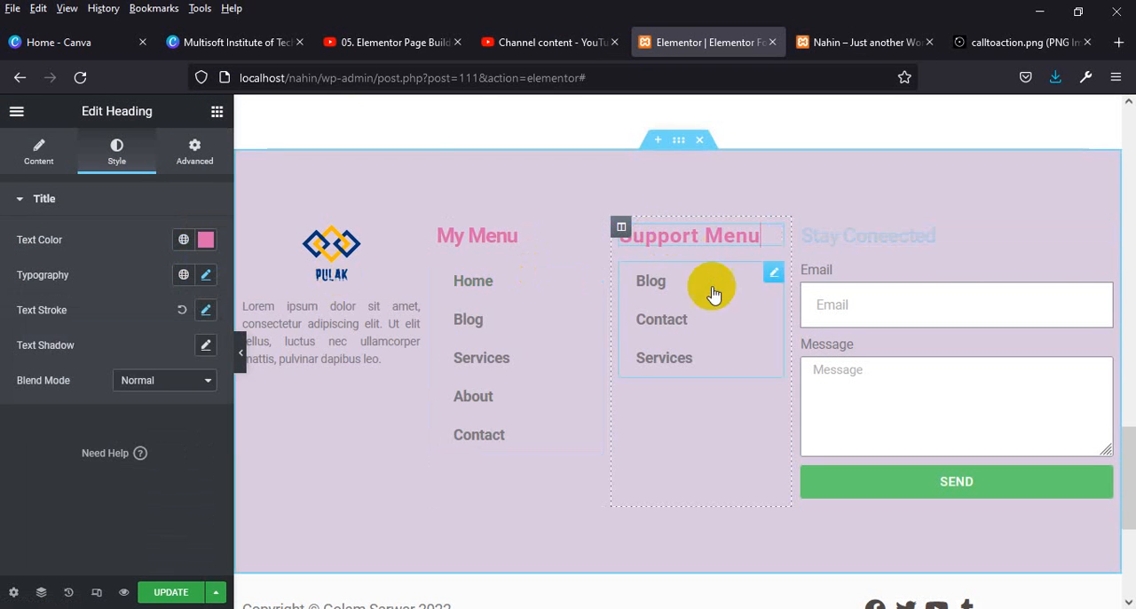
pyautogui.click(205, 241)
pyautogui.hotkey('ctrl', 'c')
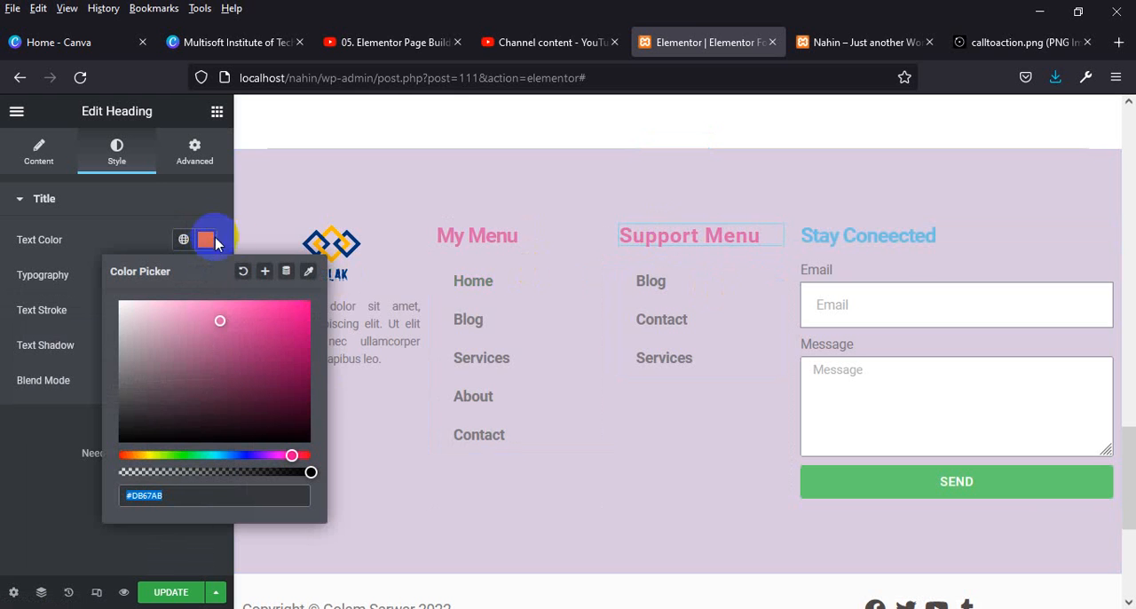
pyautogui.click(897, 233)
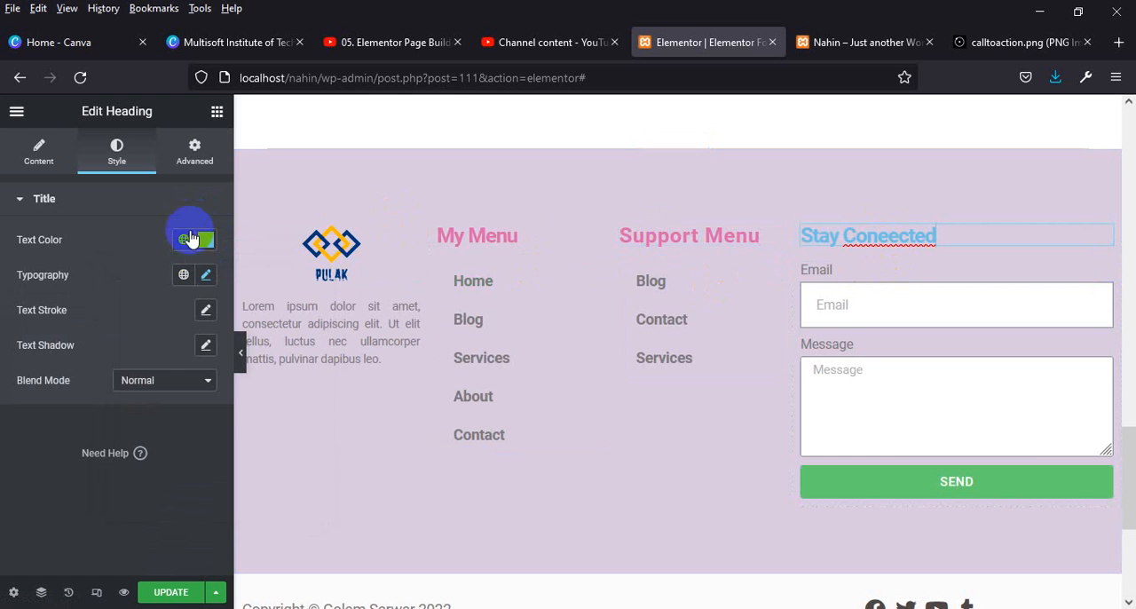
pyautogui.click(204, 240)
pyautogui.hotkey('ctrl', 'v')
pyautogui.click(33, 490)
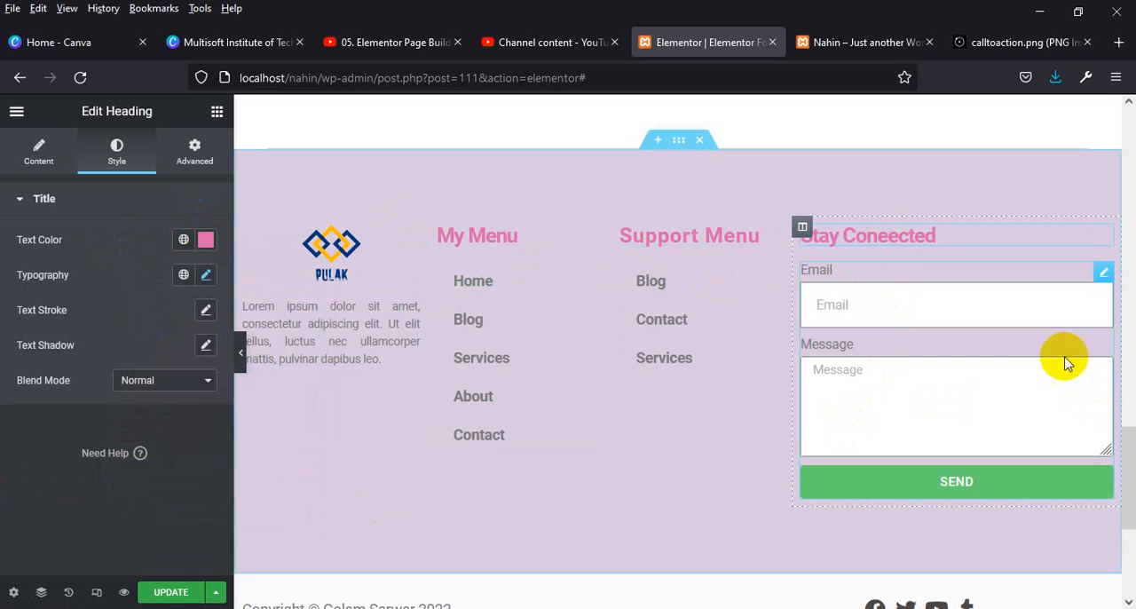
# Delete the form's Message field and set the Email field's placeholder to "Write Your Email".
pyautogui.click(1102, 277)
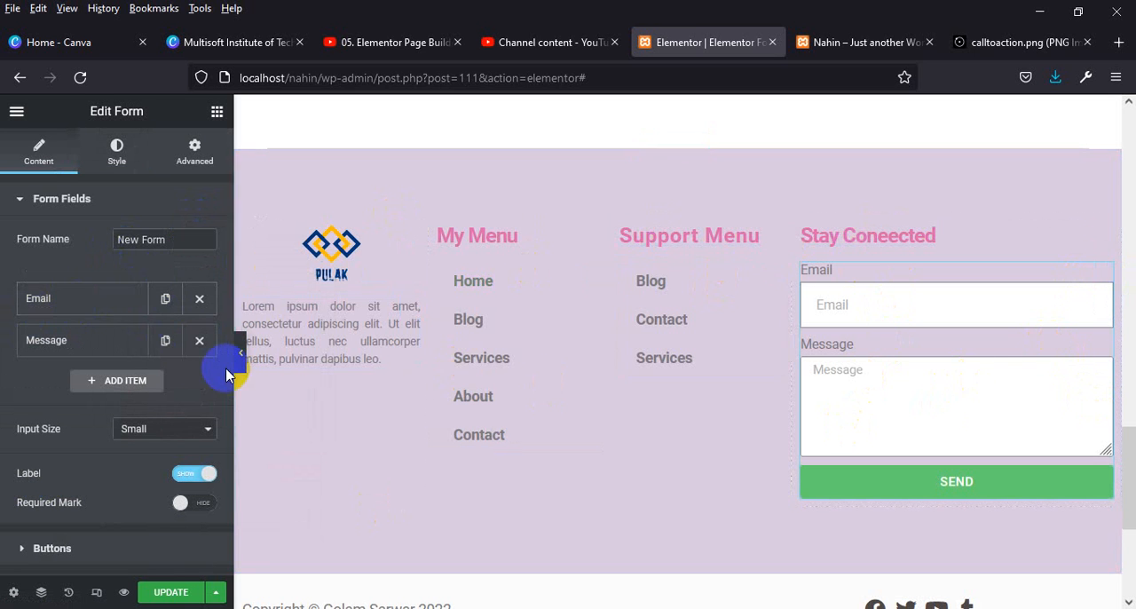
pyautogui.click(198, 340)
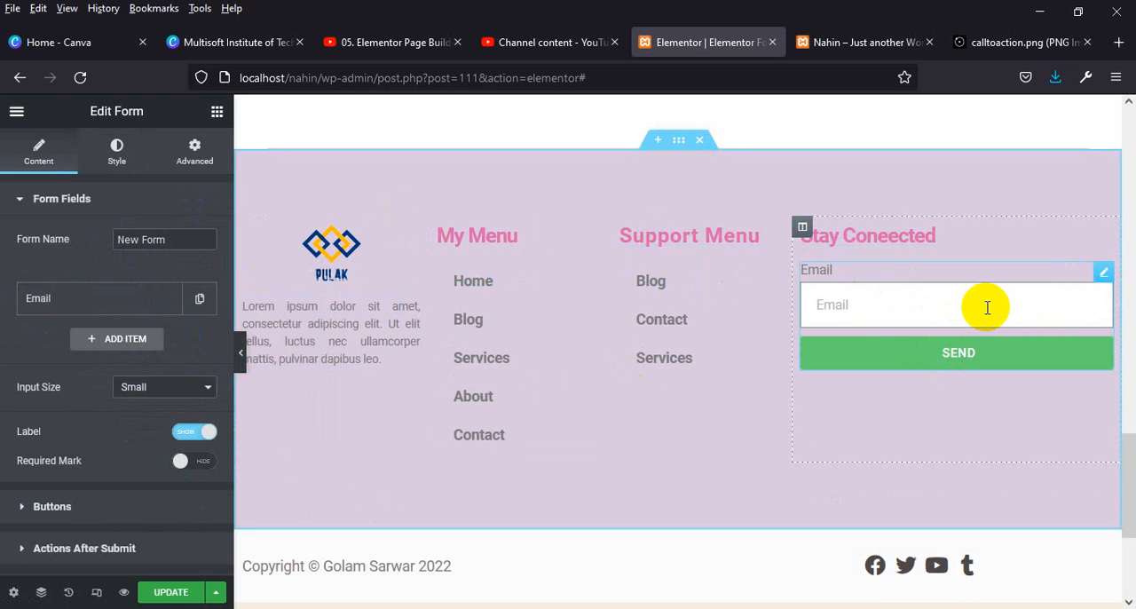
pyautogui.click(142, 300)
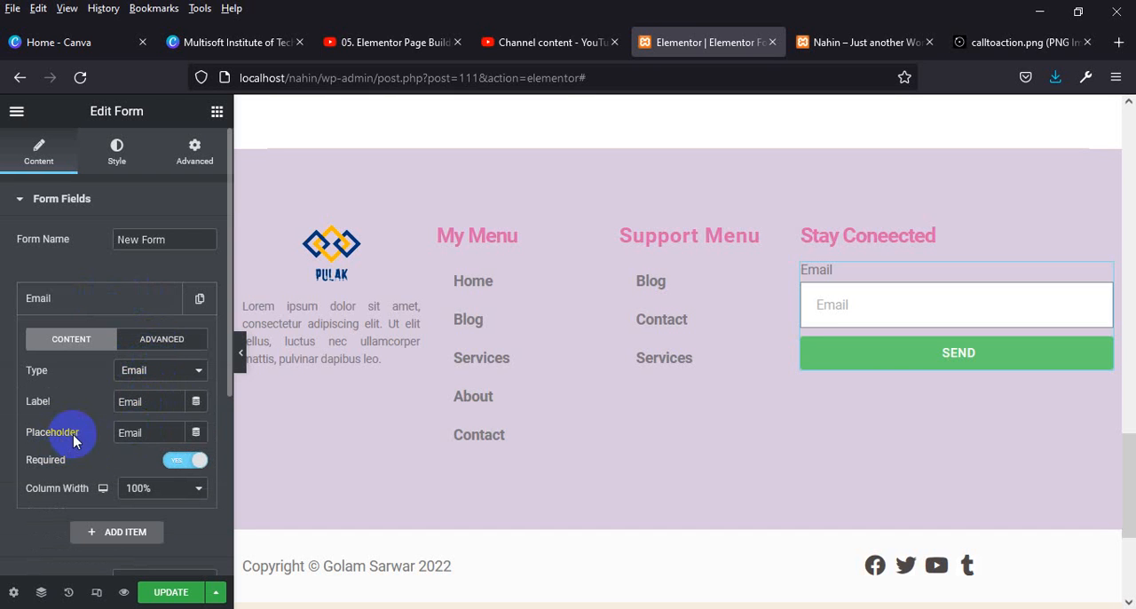
pyautogui.click(115, 432)
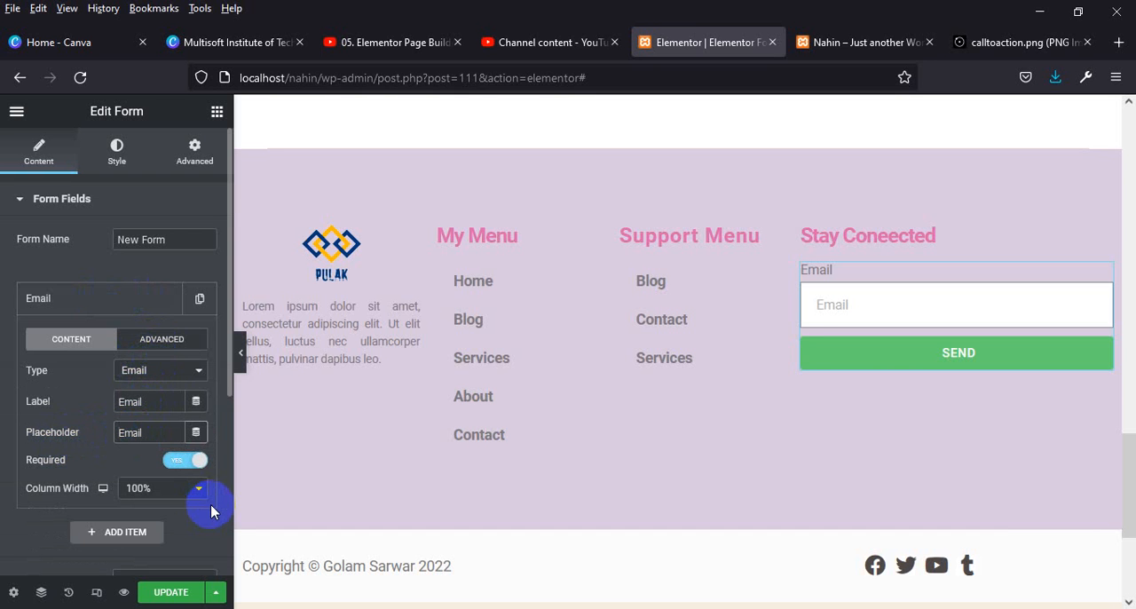
pyautogui.write('Write Your')
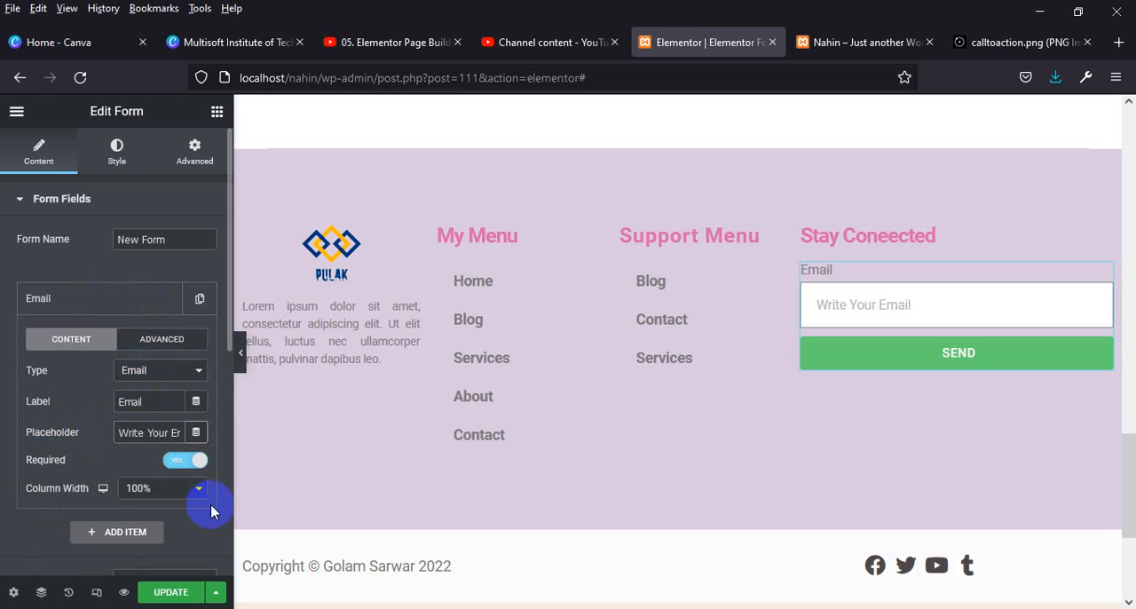
# Try the Extra Small, Medium and Large input sizes on the form and set the input size back to Small.
pyautogui.scroll(-1, 146, 497)
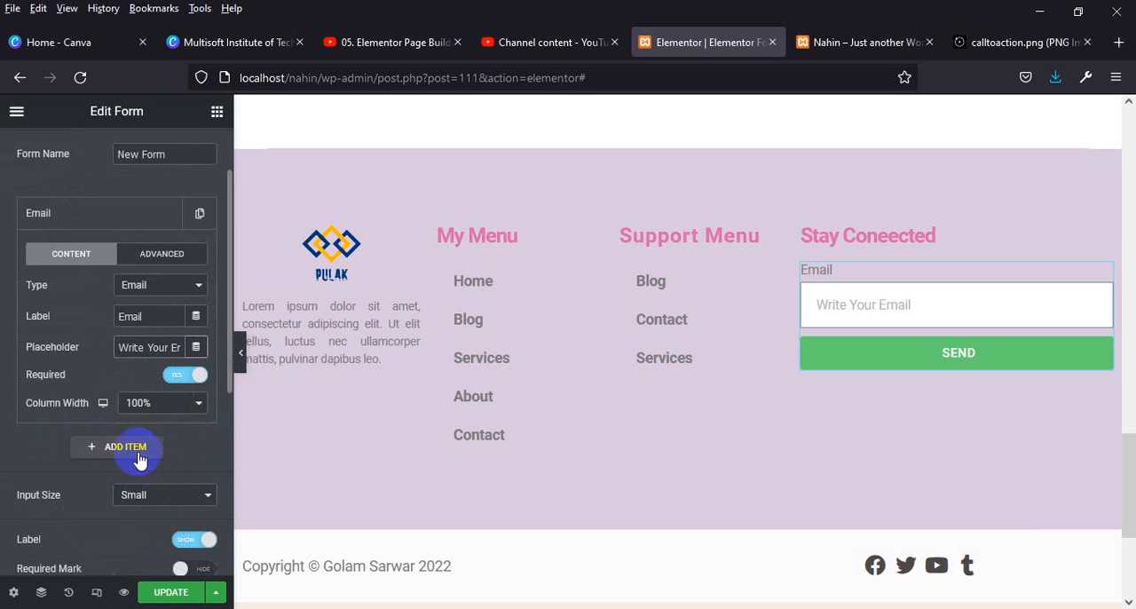
pyautogui.scroll(-2, 140, 479)
pyautogui.click(162, 324)
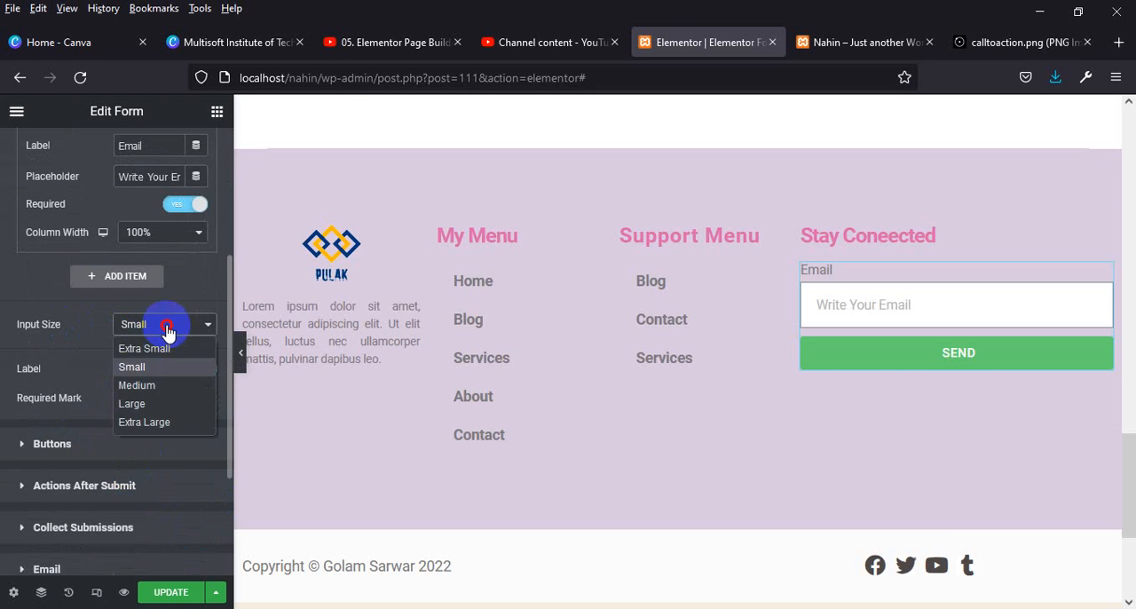
pyautogui.click(149, 347)
pyautogui.click(152, 325)
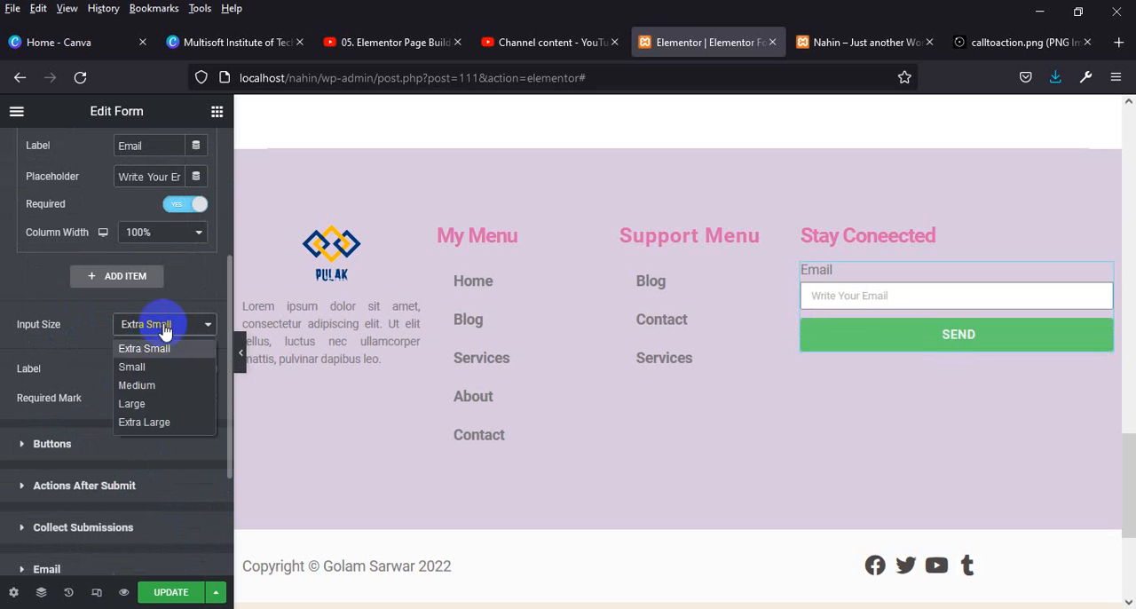
pyautogui.click(152, 382)
pyautogui.click(168, 333)
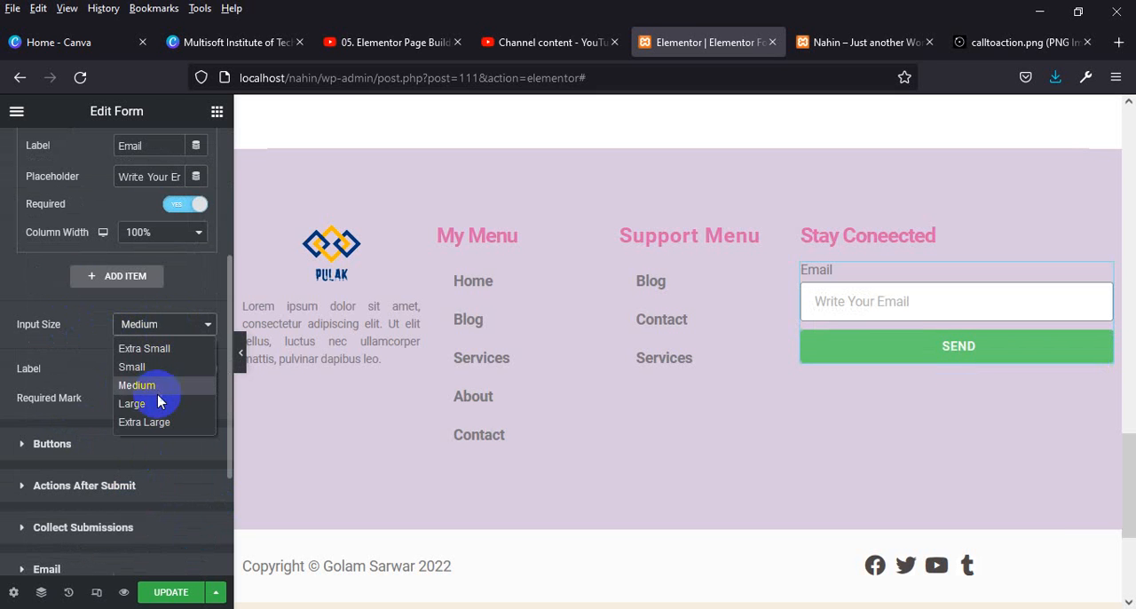
pyautogui.click(162, 404)
pyautogui.click(182, 325)
pyautogui.click(181, 351)
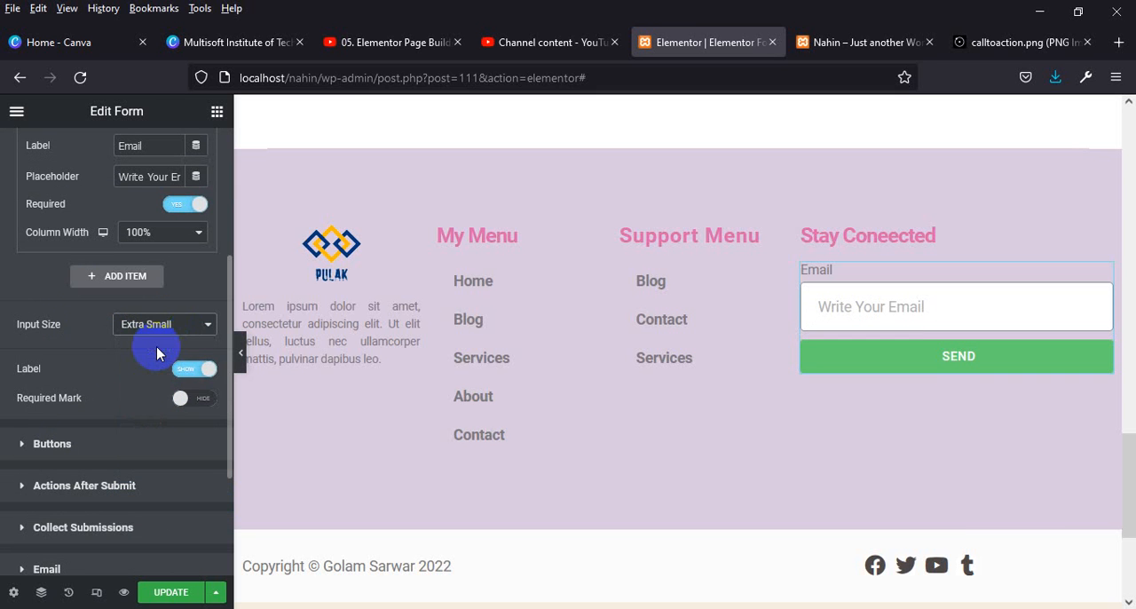
pyautogui.click(156, 333)
pyautogui.click(149, 366)
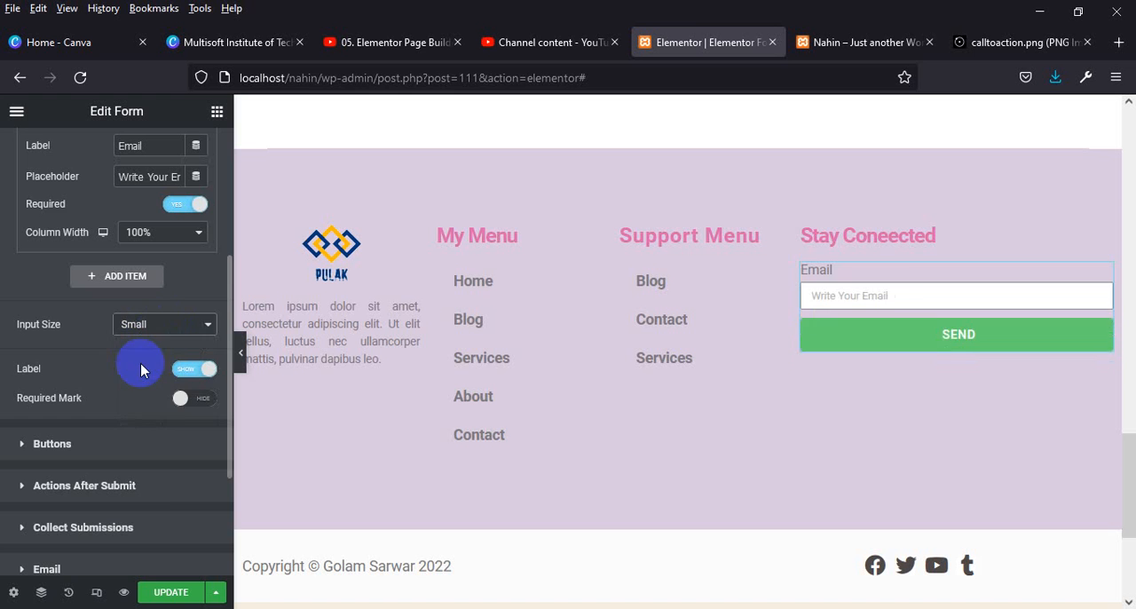
pyautogui.scroll(3, 80, 253)
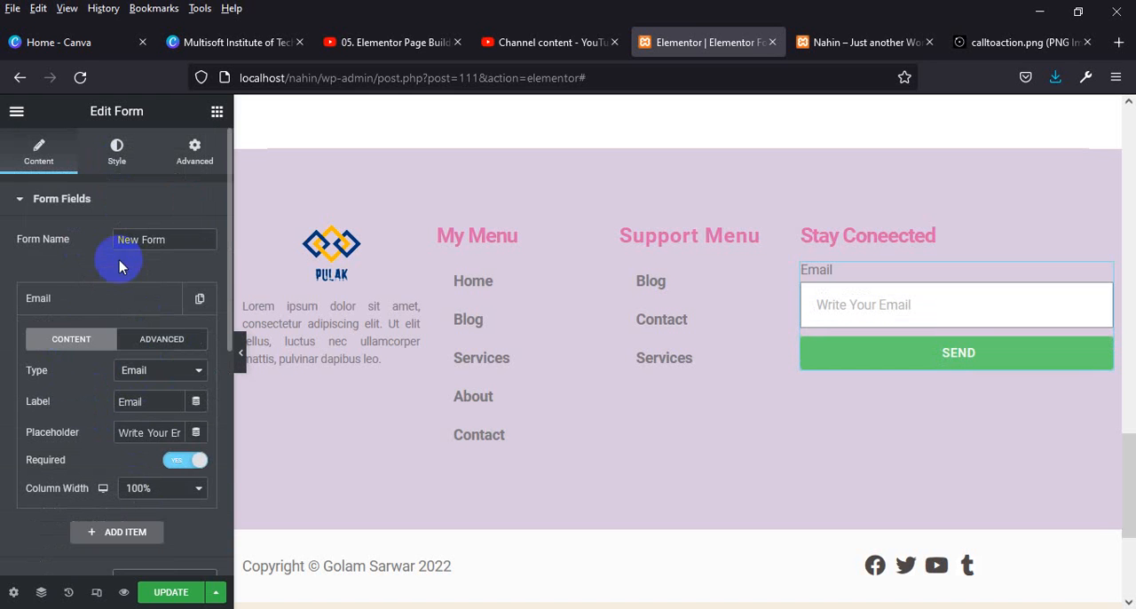
# Try the Extra Small size for the form's Send button and set the button size back to Small.
pyautogui.click(60, 197)
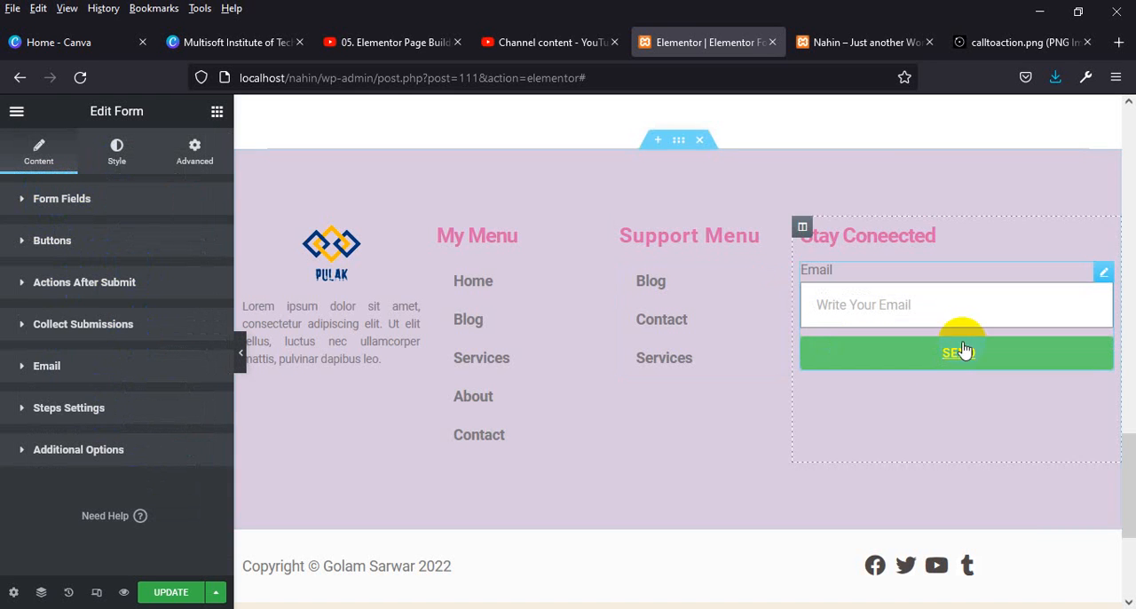
pyautogui.click(47, 240)
pyautogui.click(165, 284)
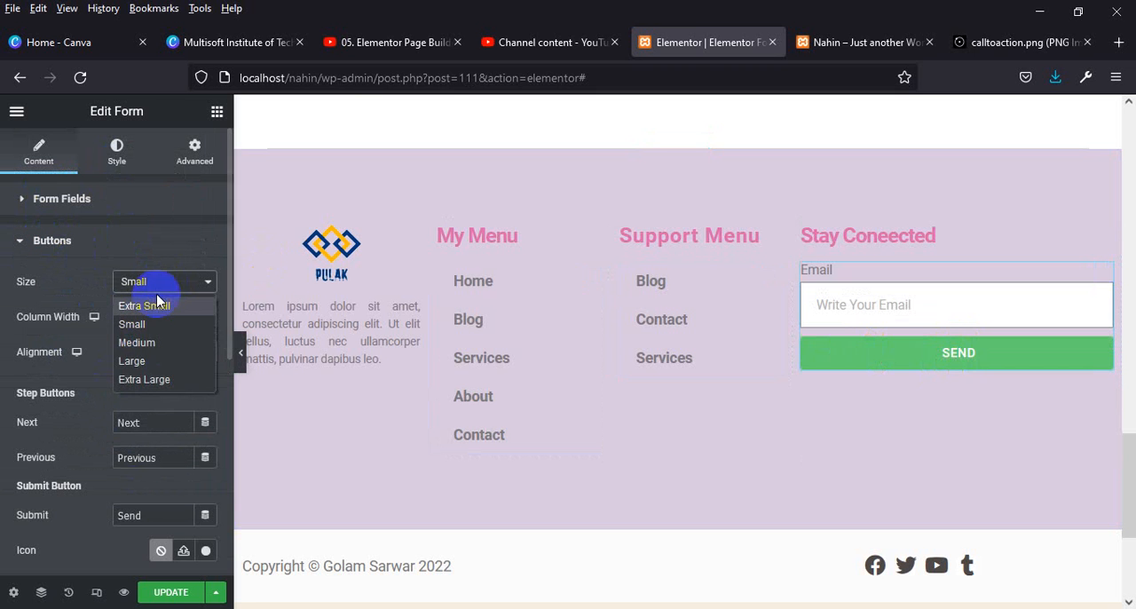
pyautogui.click(157, 305)
pyautogui.click(172, 284)
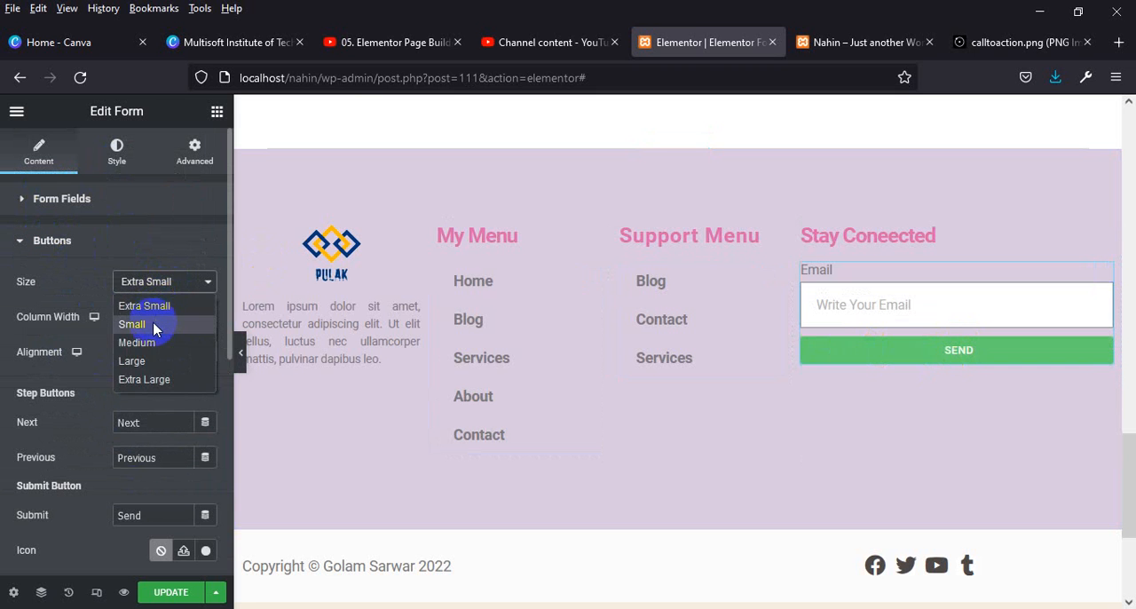
pyautogui.click(154, 326)
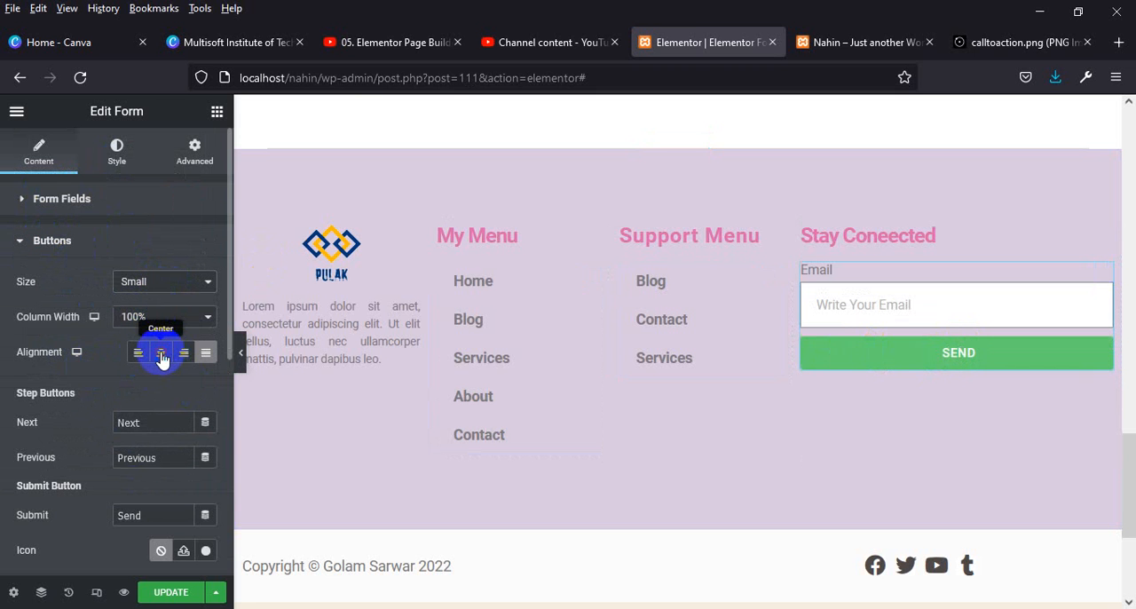
# Try the center, right and left alignments for the form's Send button and set the alignment back to justified.
pyautogui.click(160, 354)
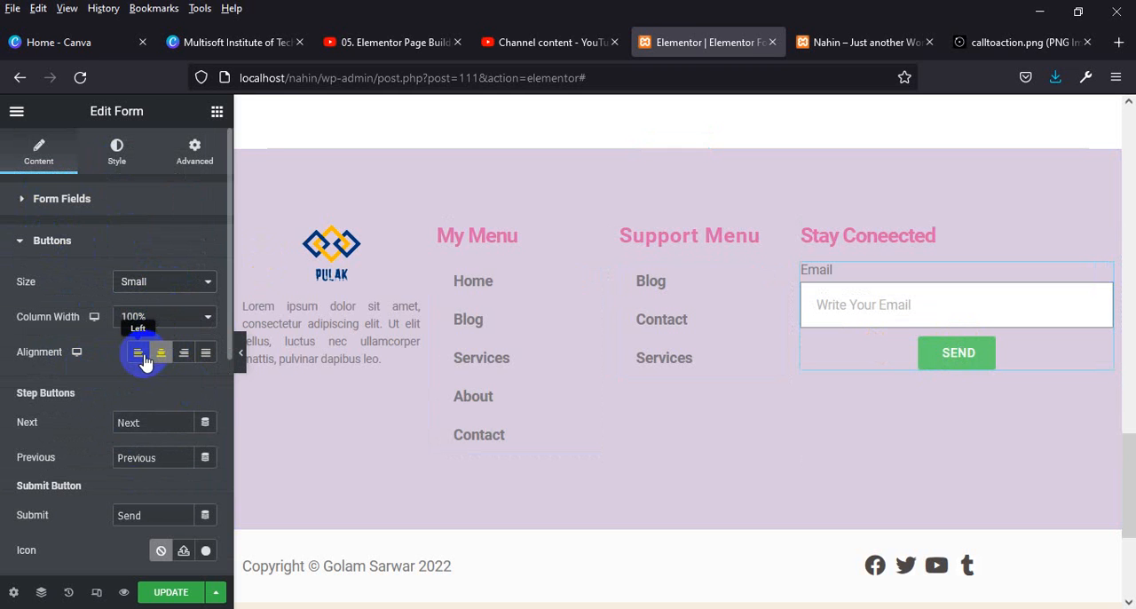
pyautogui.click(203, 354)
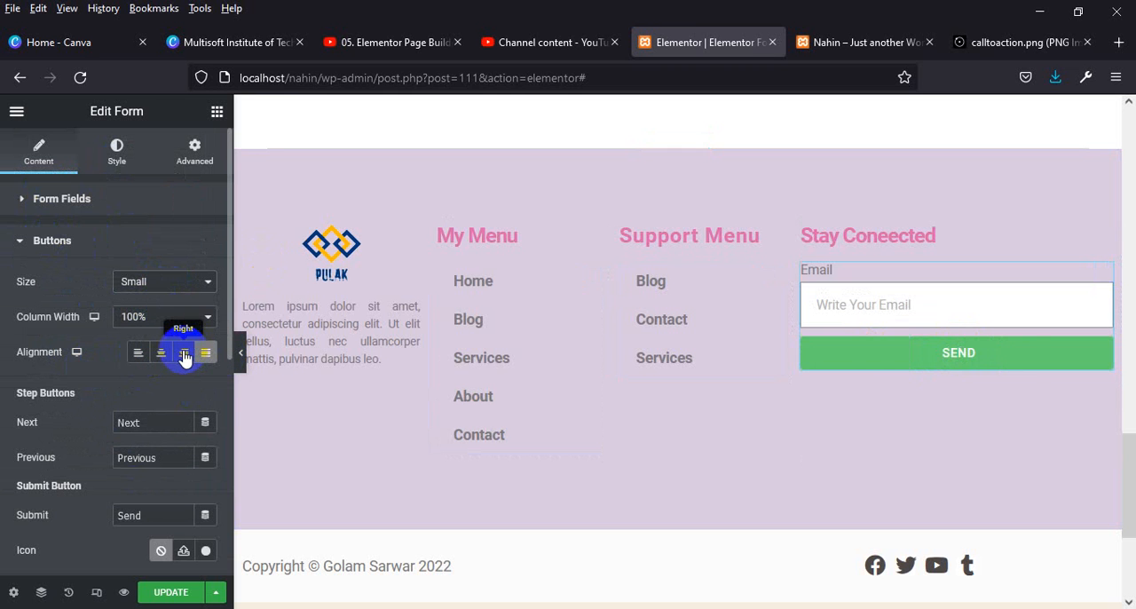
pyautogui.click(184, 355)
pyautogui.click(162, 354)
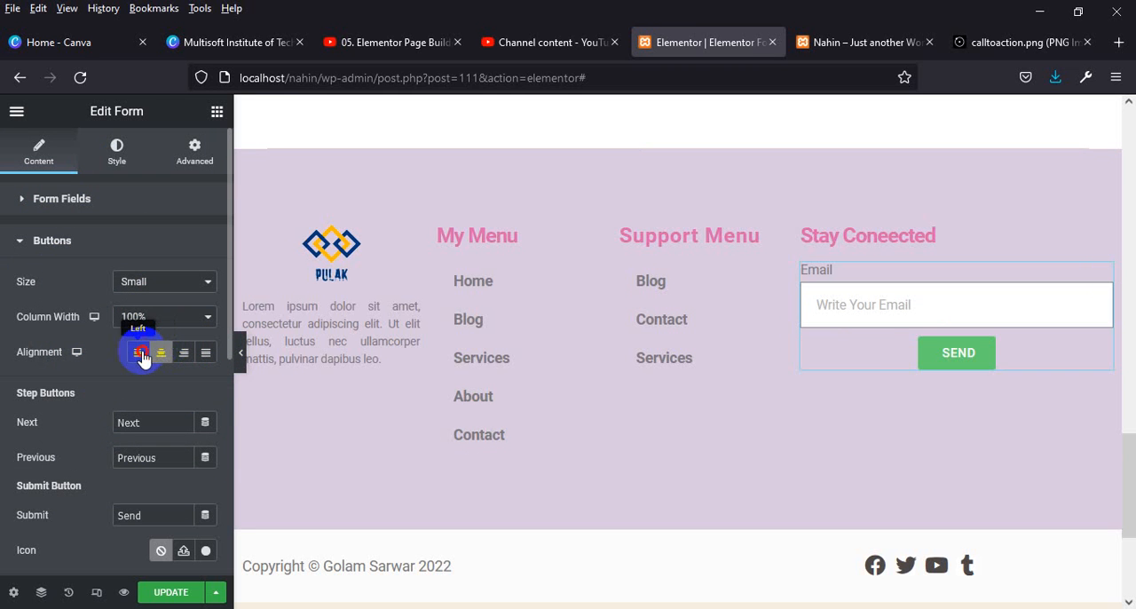
pyautogui.click(142, 353)
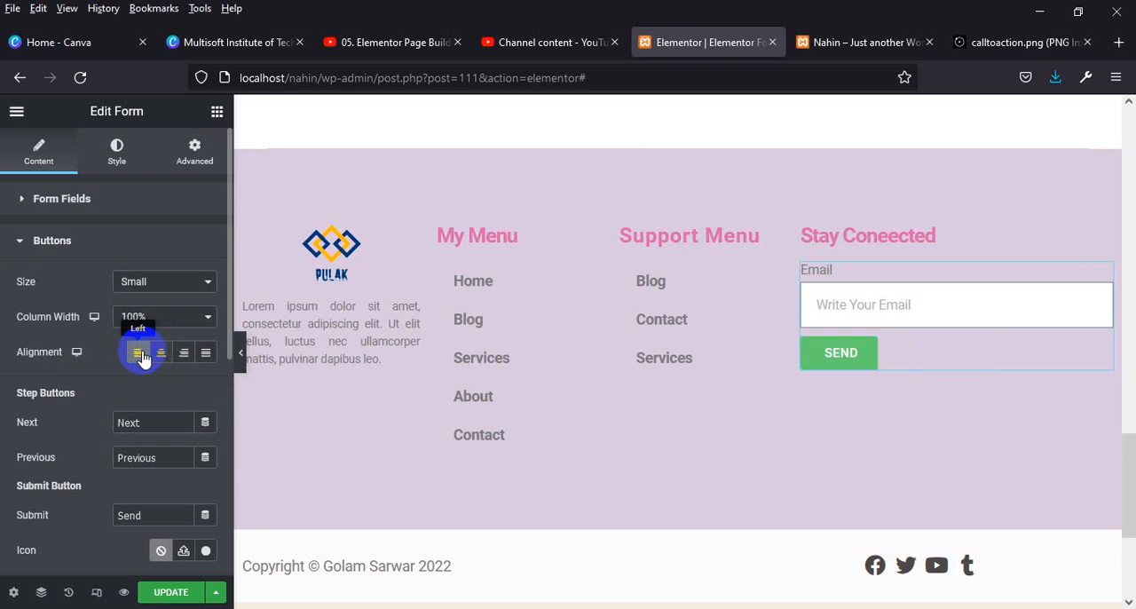
pyautogui.click(207, 354)
# Change the form's submit button text to "Send information".
pyautogui.scroll(-2, 155, 435)
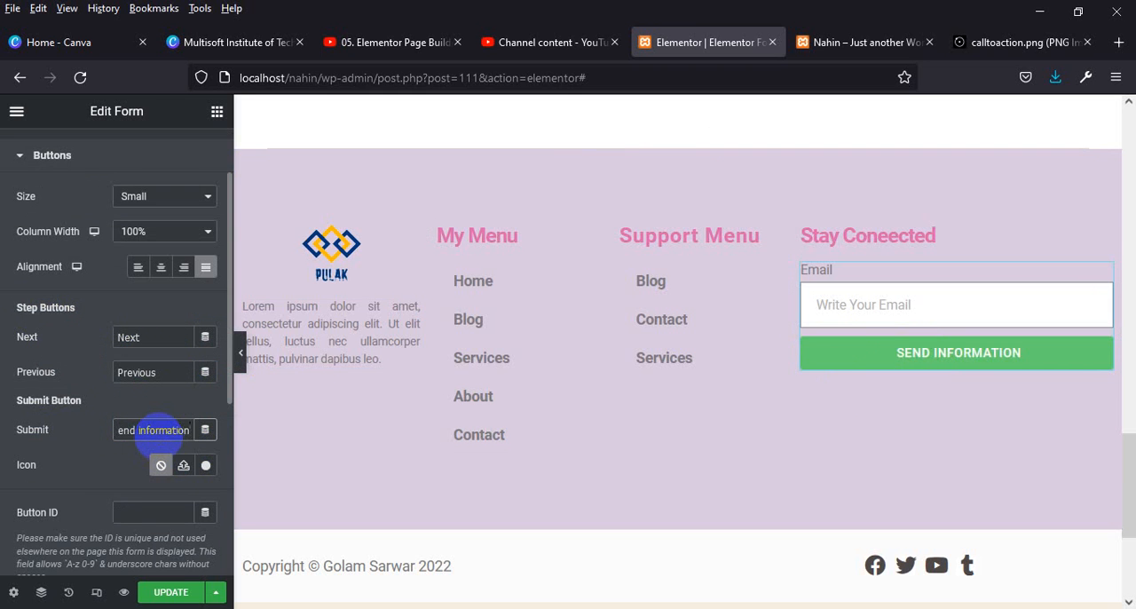
pyautogui.scroll(-2, 157, 531)
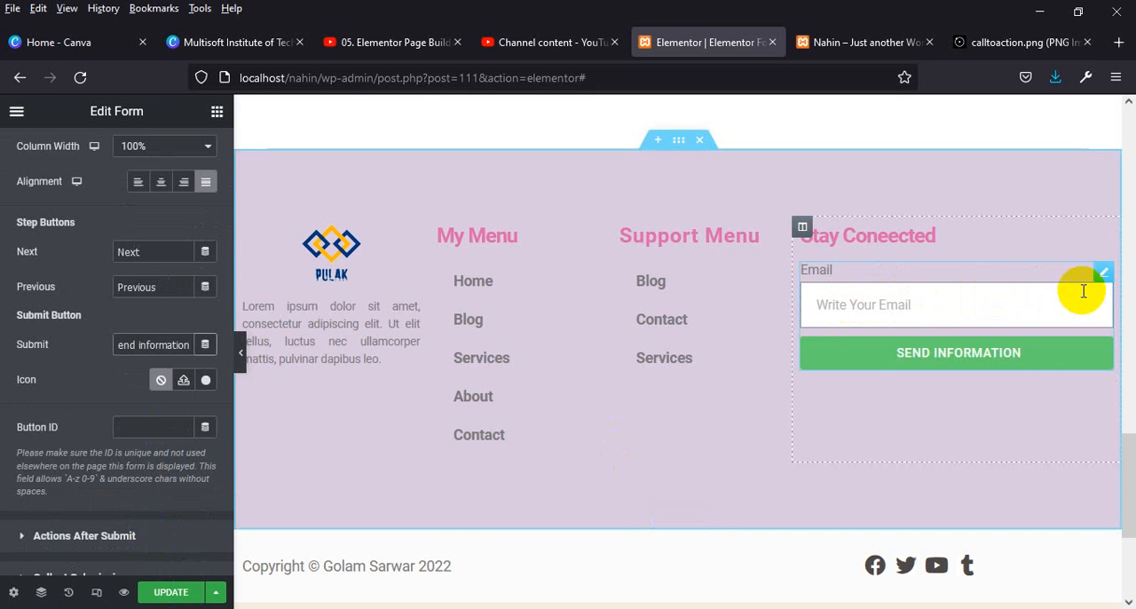
pyautogui.scroll(4, 98, 330)
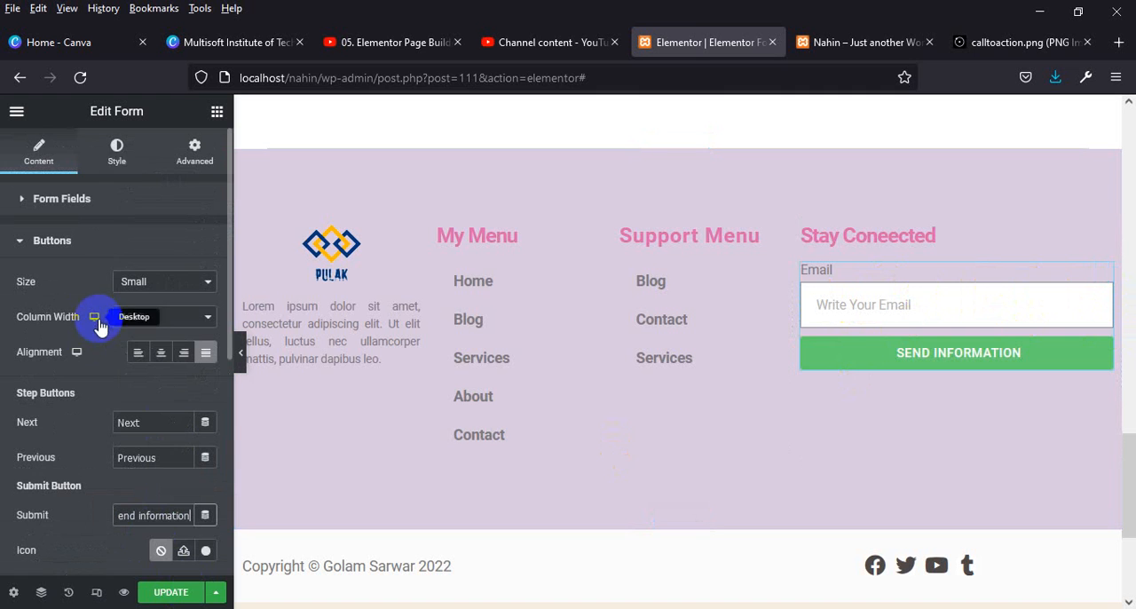
# Set the HTML field color in the form's style settings to red #FF1E1E.
pyautogui.click(101, 151)
pyautogui.click(46, 200)
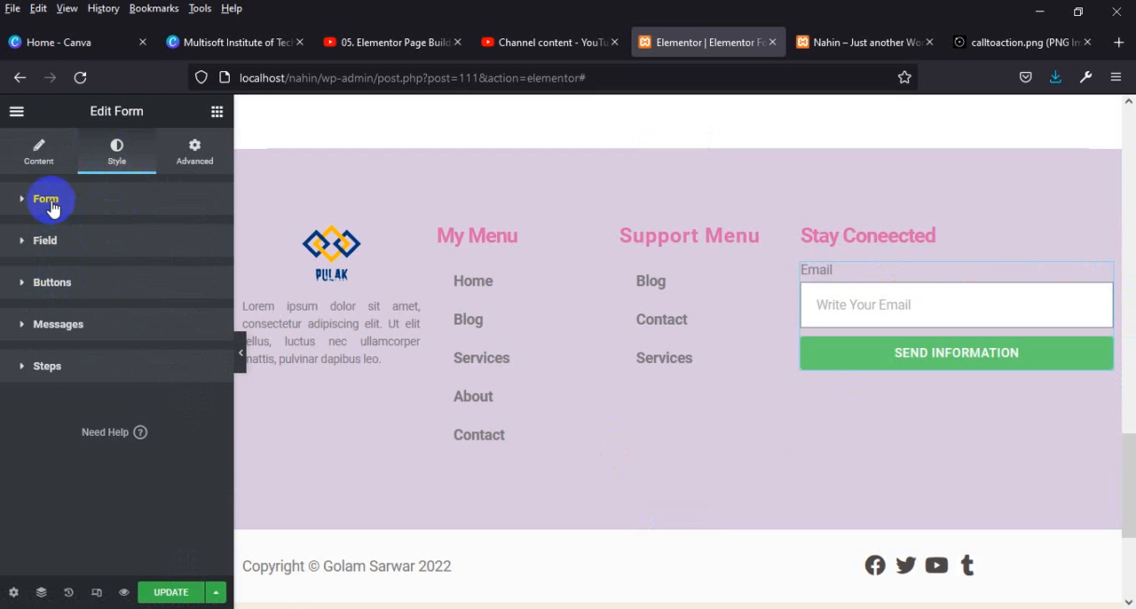
pyautogui.click(46, 242)
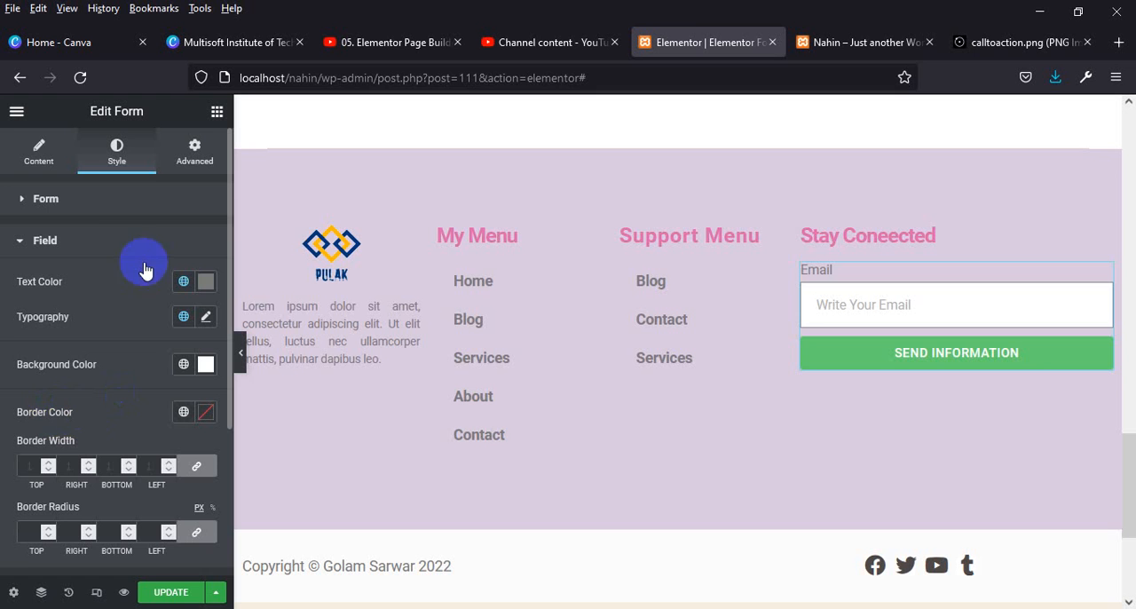
pyautogui.click(56, 201)
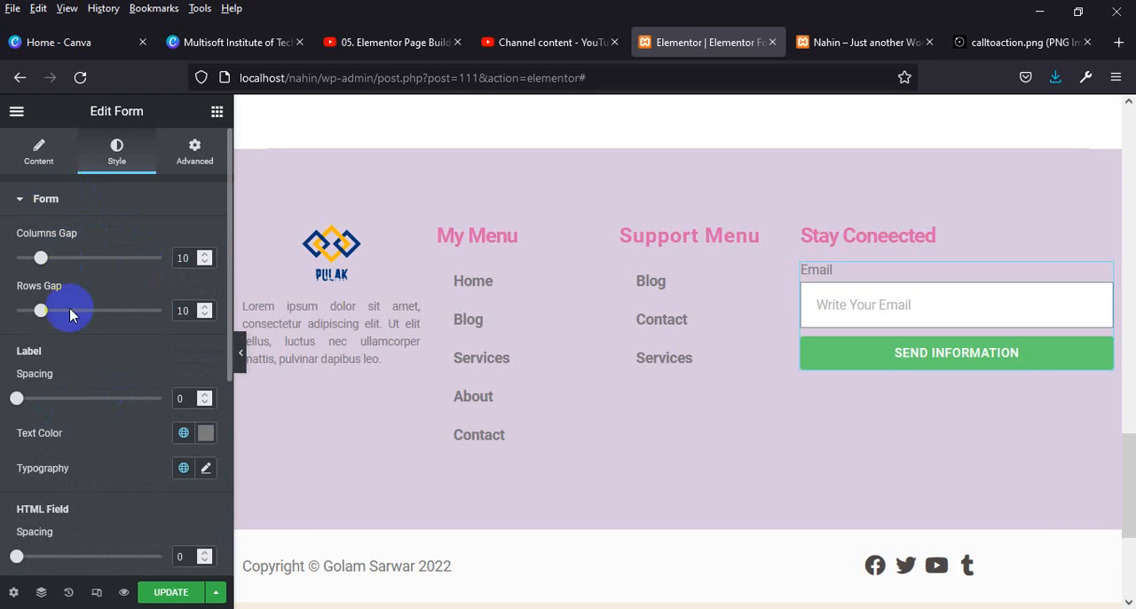
pyautogui.scroll(-1, 62, 444)
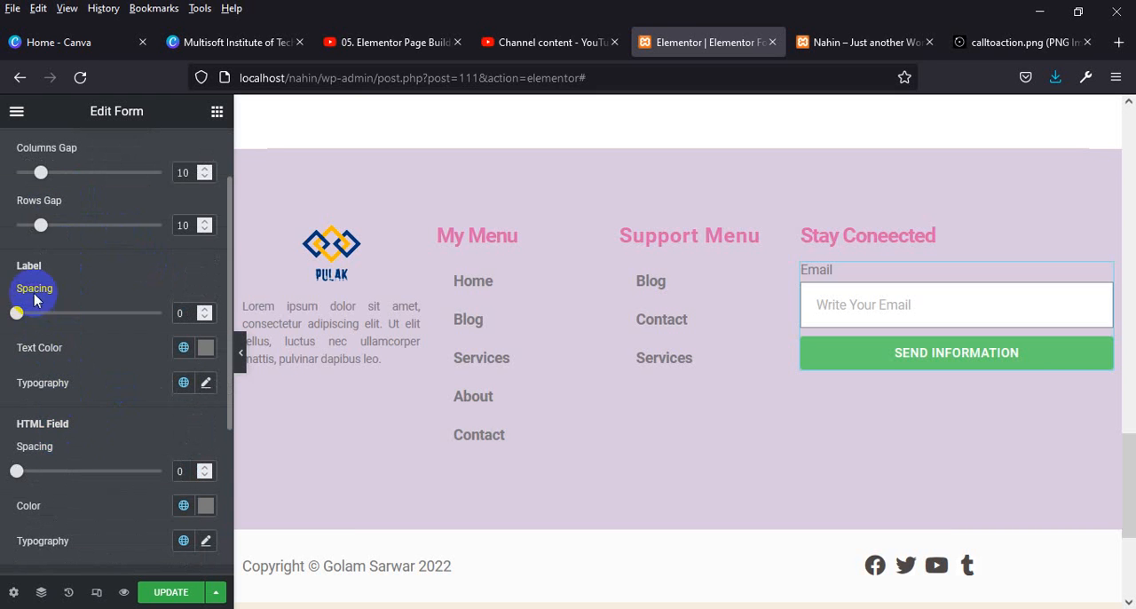
pyautogui.scroll(-1, 53, 440)
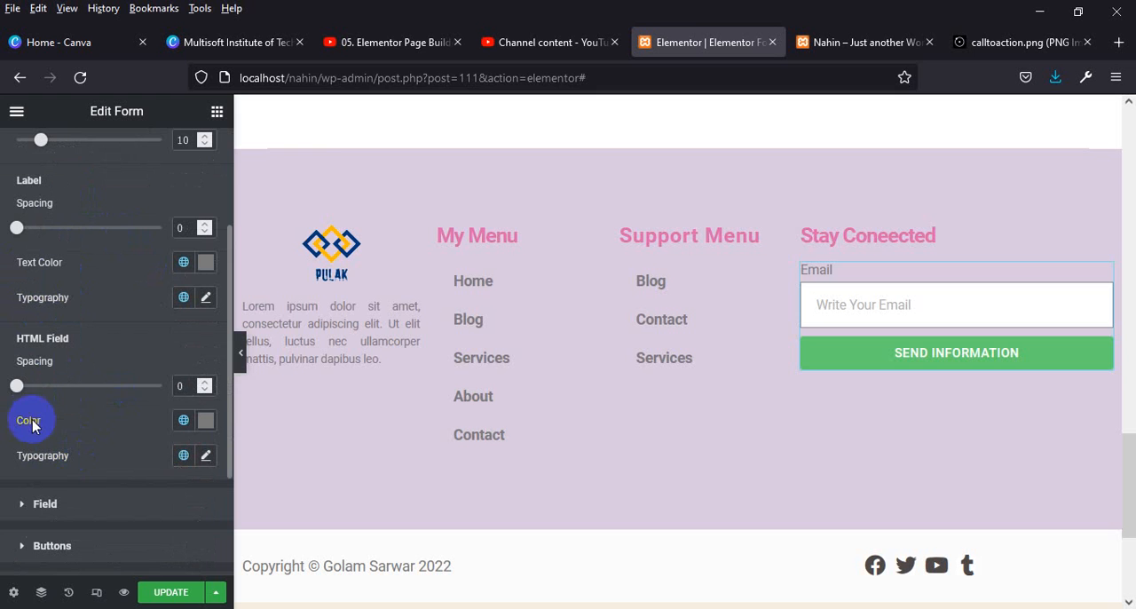
pyautogui.click(211, 427)
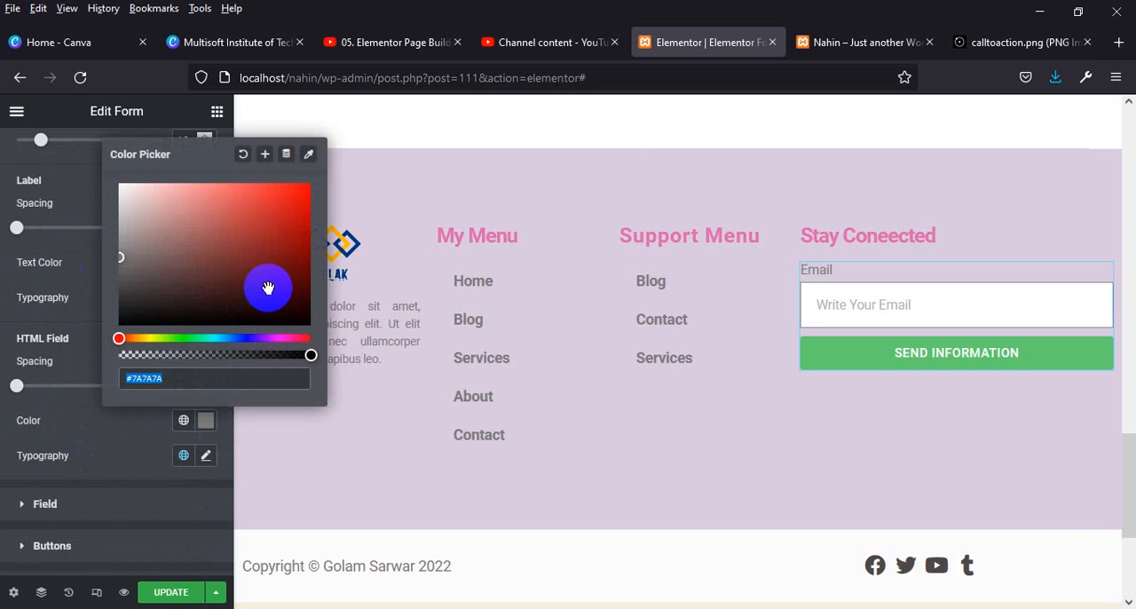
pyautogui.moveTo(274, 281); pyautogui.dragTo(288, 183)
# Test the color by entering sample text in the form's Email field, and clear the text again.
pyautogui.click(901, 303)
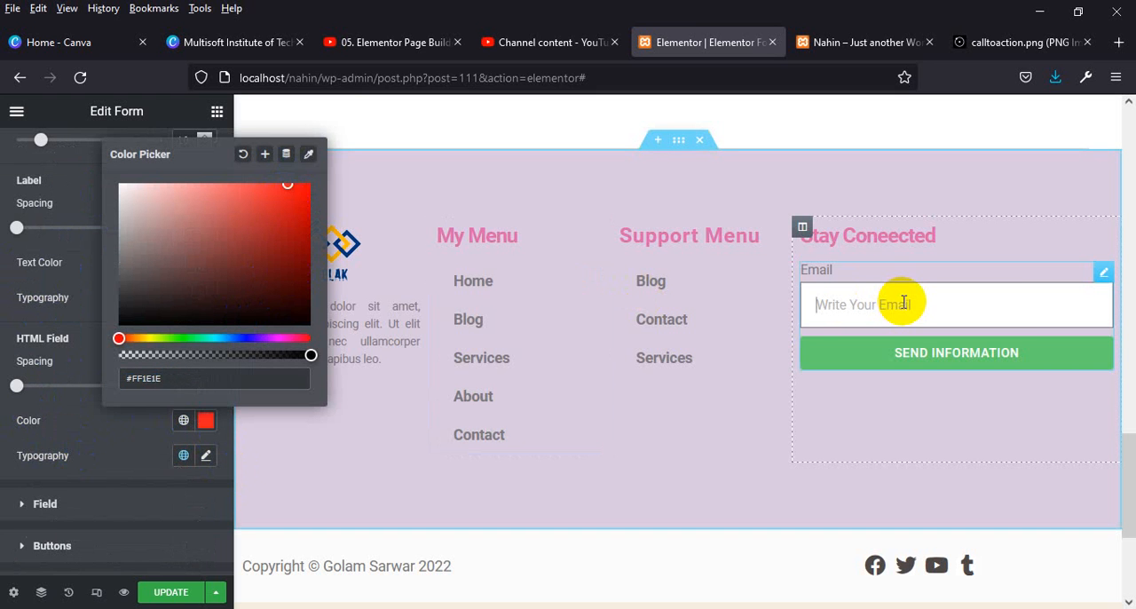
pyautogui.write('ghgfhg')
pyautogui.press('BackSpace')
pyautogui.press('BackSpace')
pyautogui.press('BackSpace')
pyautogui.press('BackSpace')
pyautogui.press('BackSpace')
pyautogui.press('BackSpace')
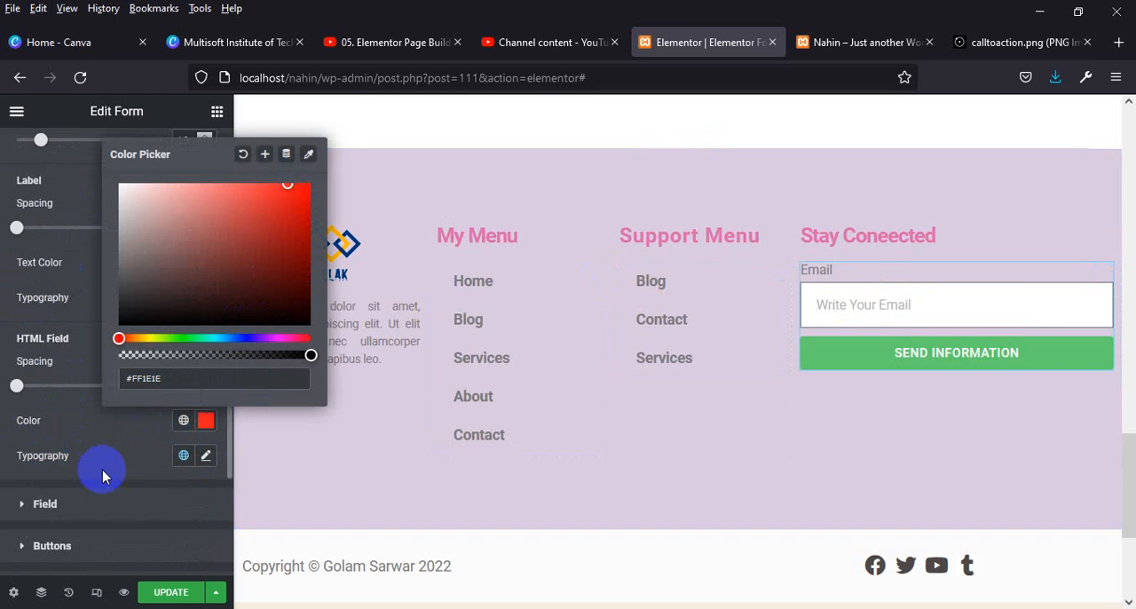
# Set the form field's border color to near-white #FBFBFB and its border radius to 5 px on all sides.
pyautogui.click(93, 506)
pyautogui.click(93, 505)
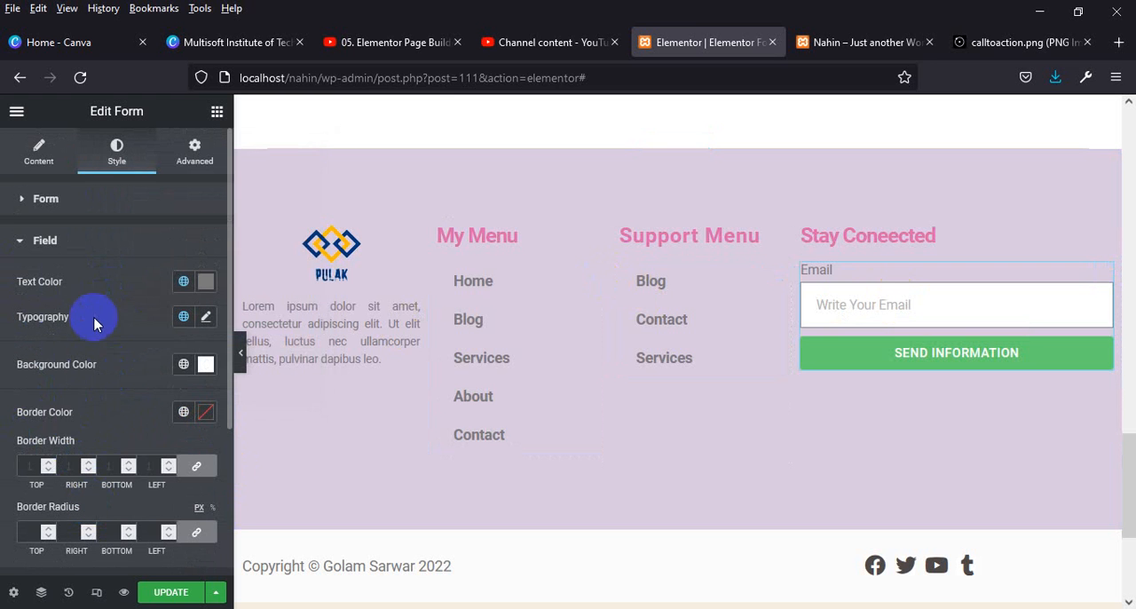
pyautogui.click(206, 415)
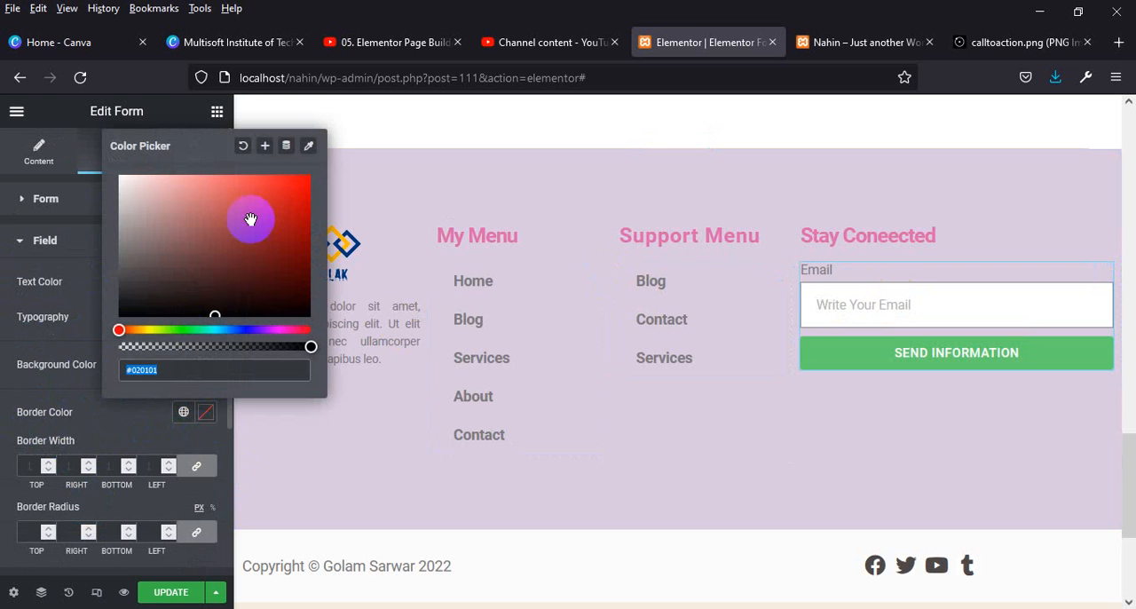
pyautogui.click(304, 189)
pyautogui.click(149, 193)
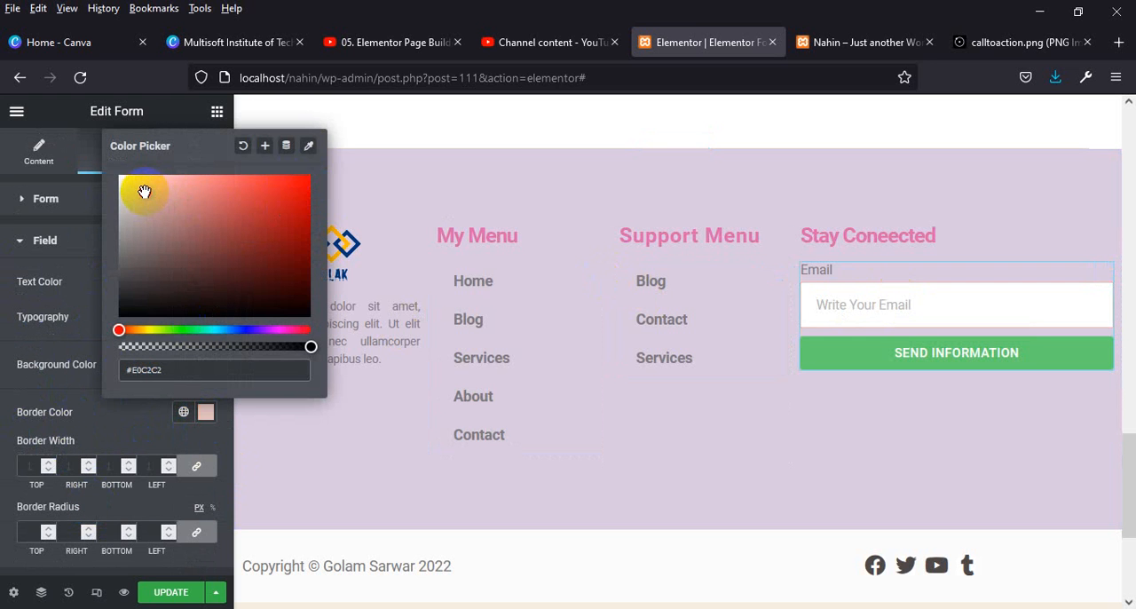
pyautogui.moveTo(144, 191); pyautogui.dragTo(109, 181)
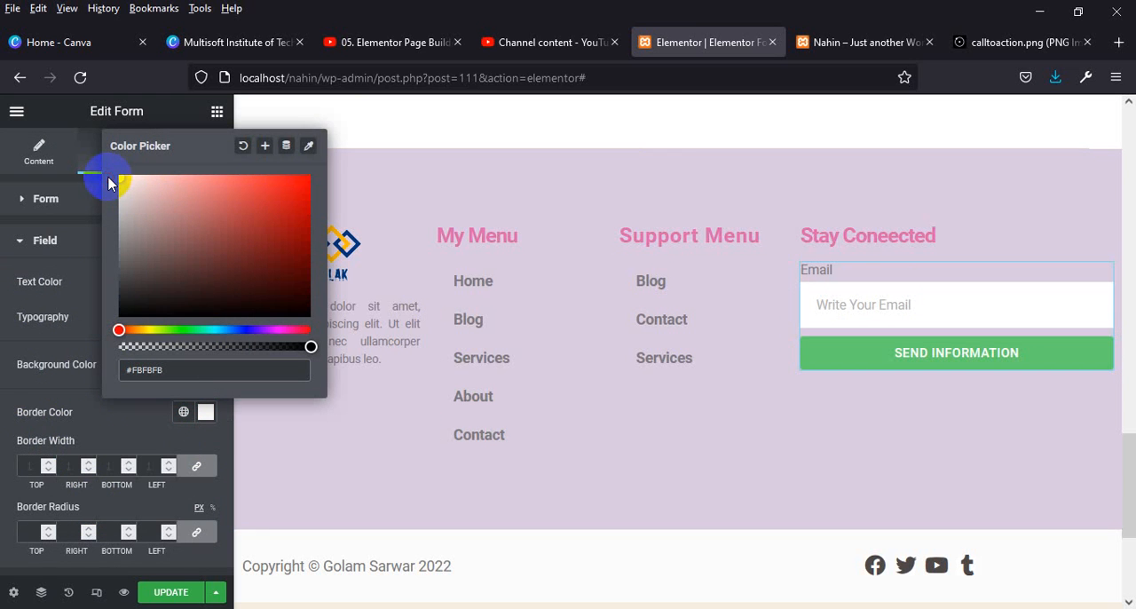
pyautogui.click(101, 435)
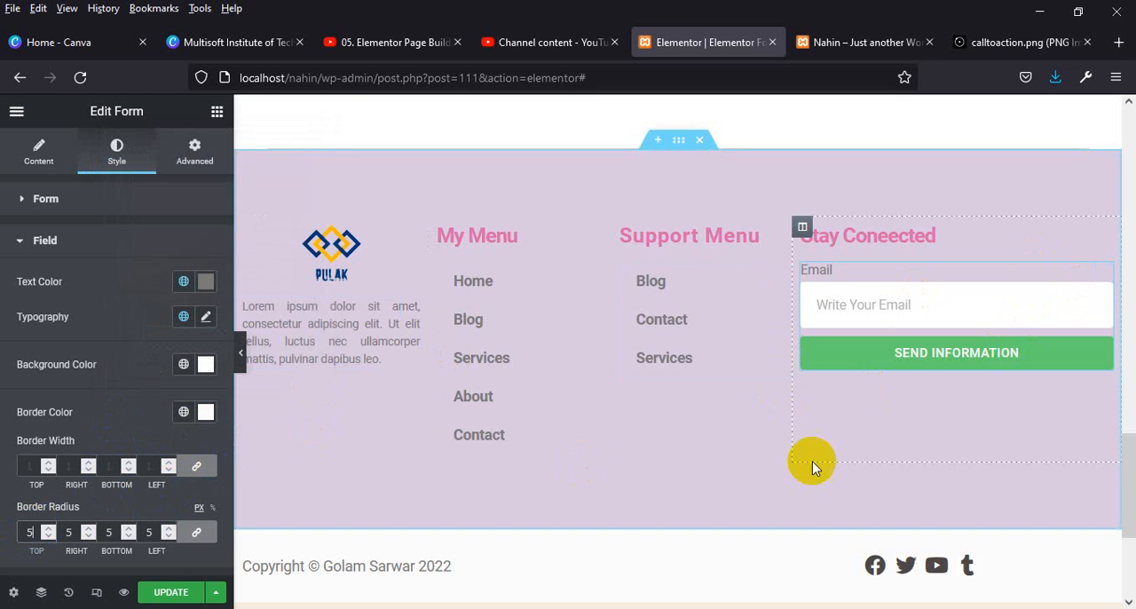
# Update the page and reload the live site to check the footer's sign-up form.
pyautogui.click(165, 591)
pyautogui.click(850, 44)
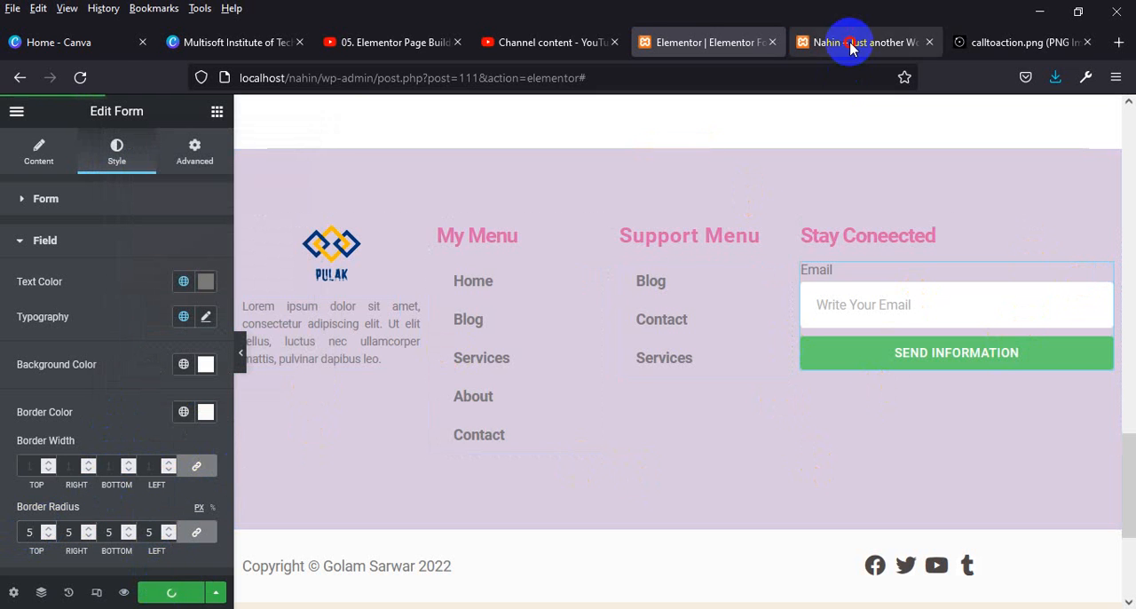
pyautogui.click(80, 77)
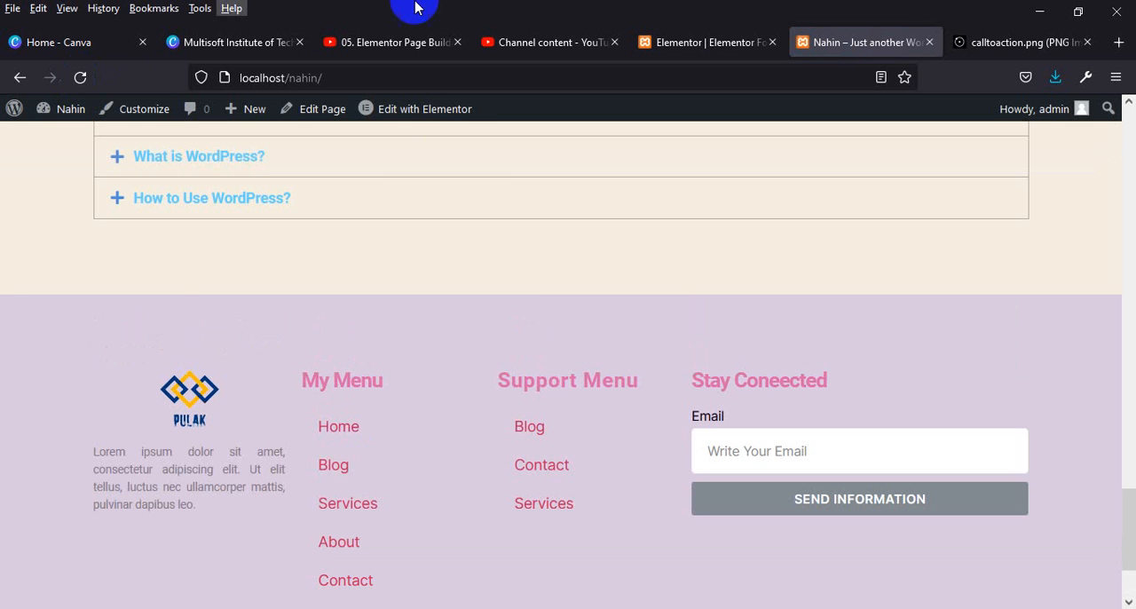
pyautogui.scroll(-3, 538, 376)
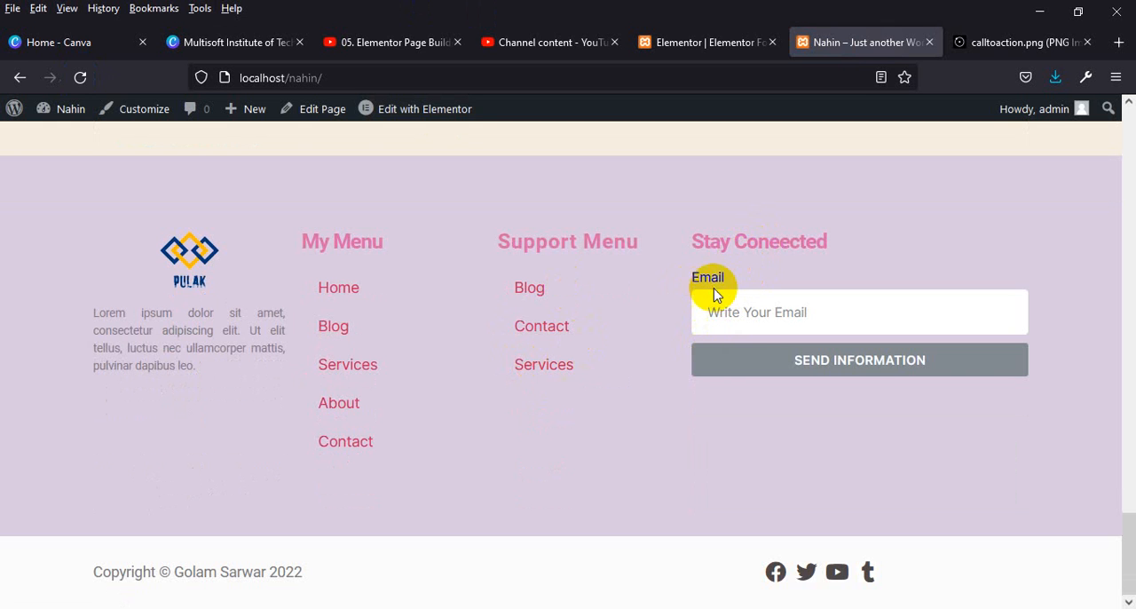
# Return to the Elementor editor, clear the label of the form's Email field and update the page.
pyautogui.click(710, 42)
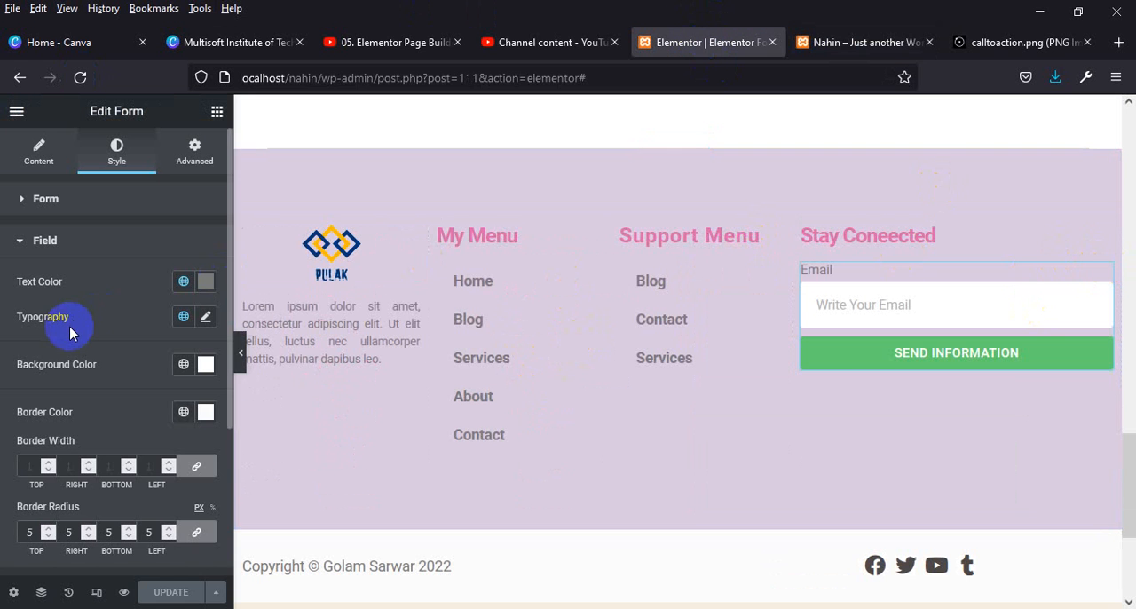
pyautogui.click(36, 176)
pyautogui.click(101, 298)
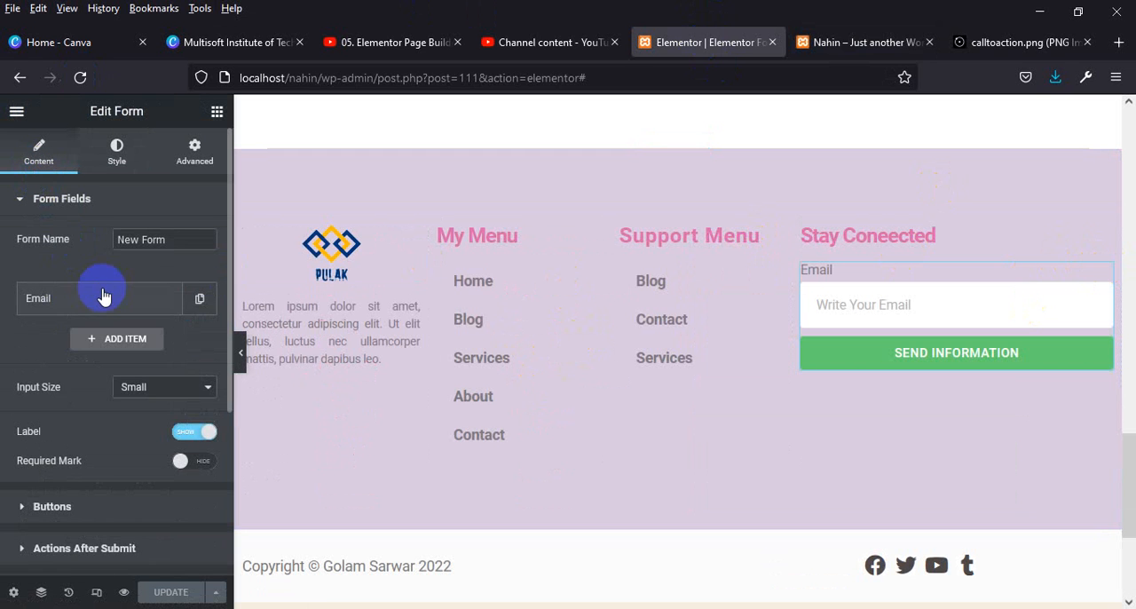
pyautogui.doubleClick(150, 401)
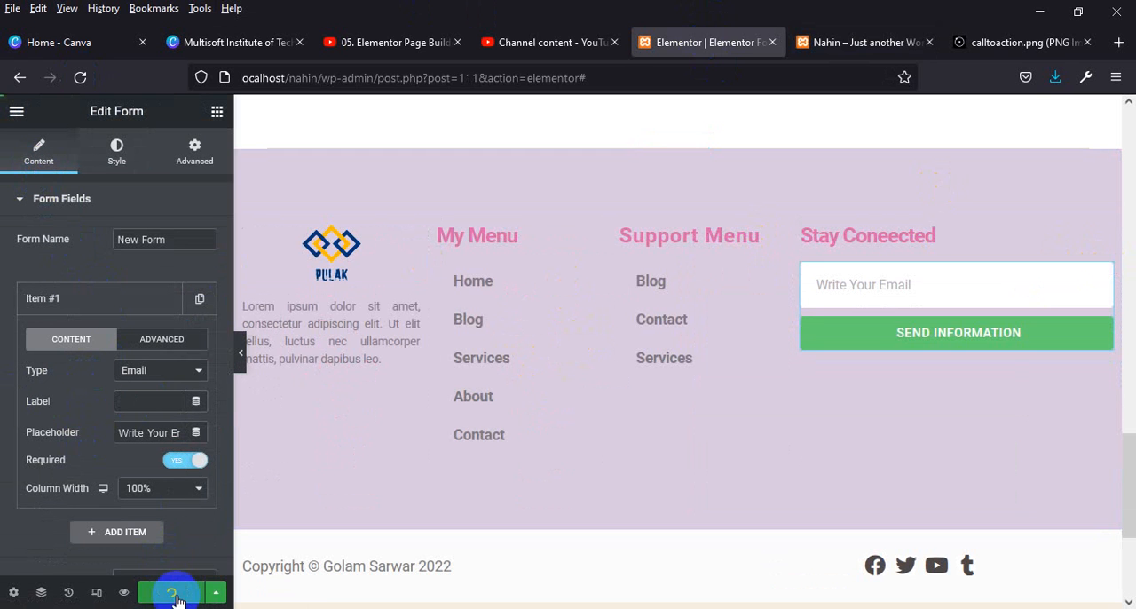
# Reload the live site to check the footer and compare it with the reference image calltoaction.png.
pyautogui.click(848, 42)
pyautogui.click(81, 78)
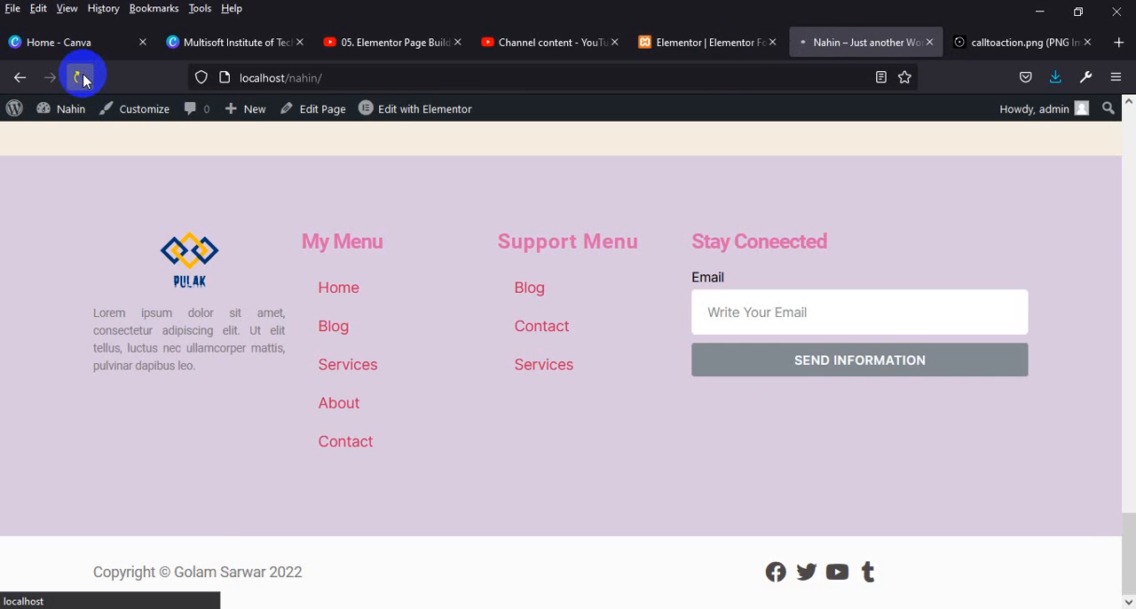
pyautogui.click(1003, 40)
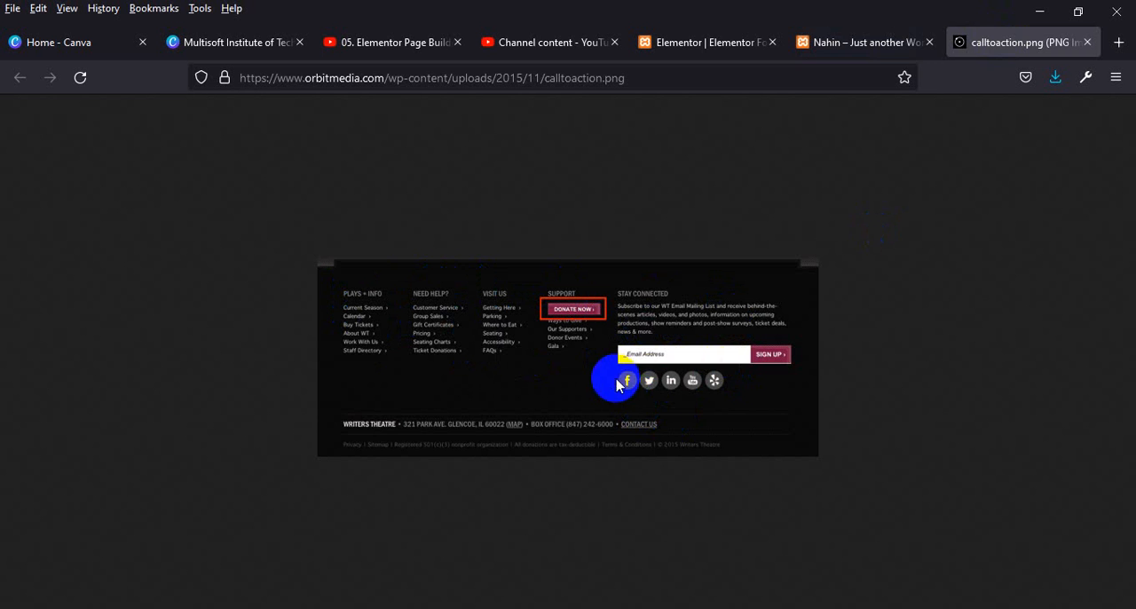
pyautogui.click(857, 49)
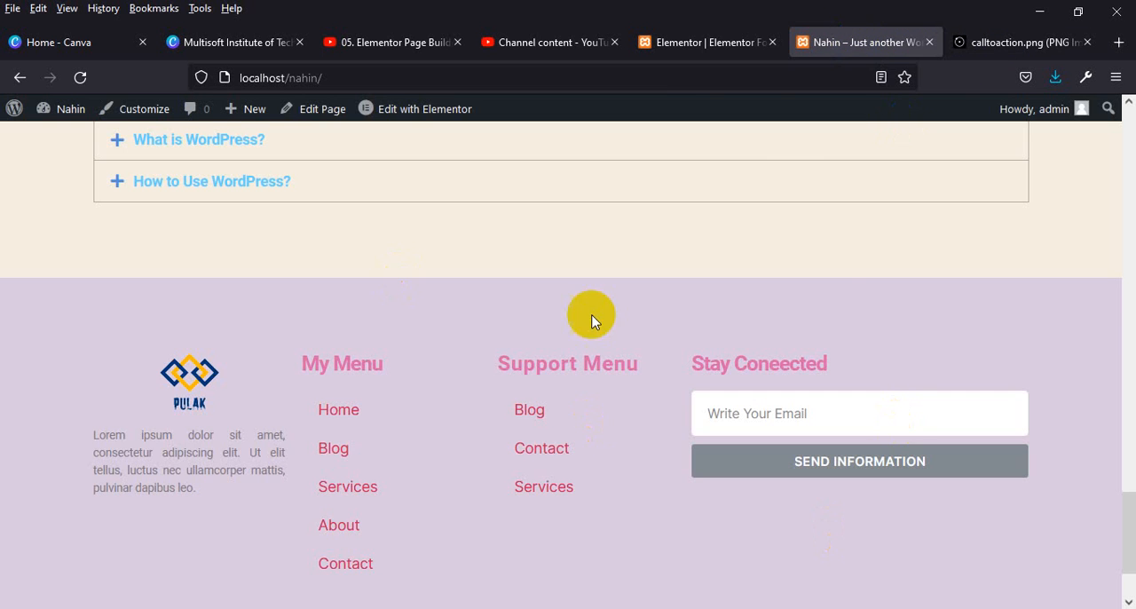
# Return to the Elementor editor and add a Social Icons widget below the sign-up form in the "Stay Coneected" column.
pyautogui.click(680, 42)
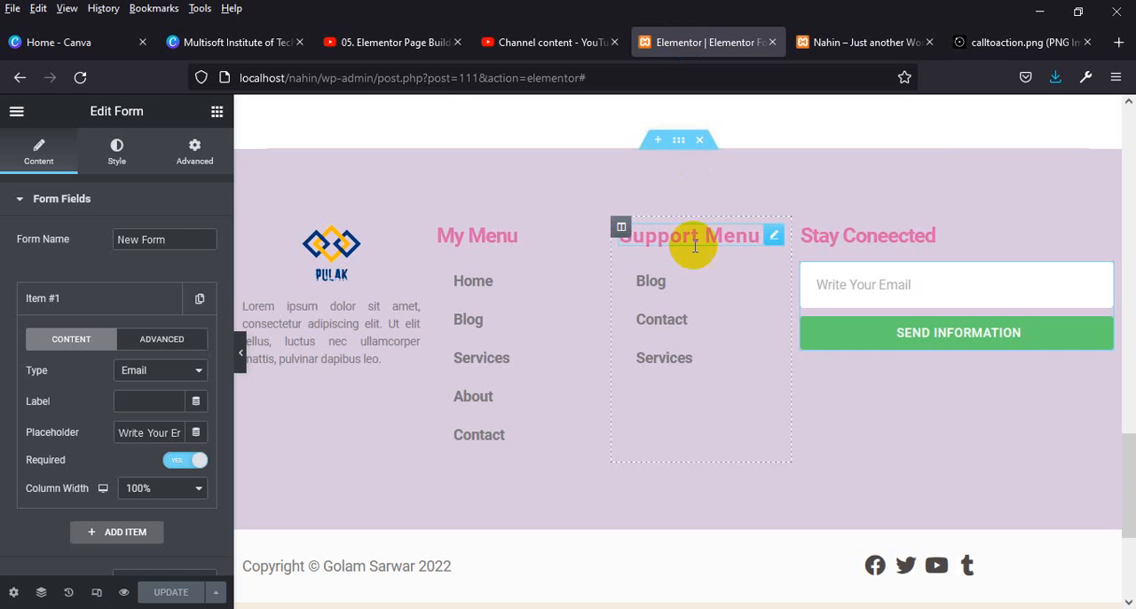
pyautogui.click(218, 111)
pyautogui.write('soc')
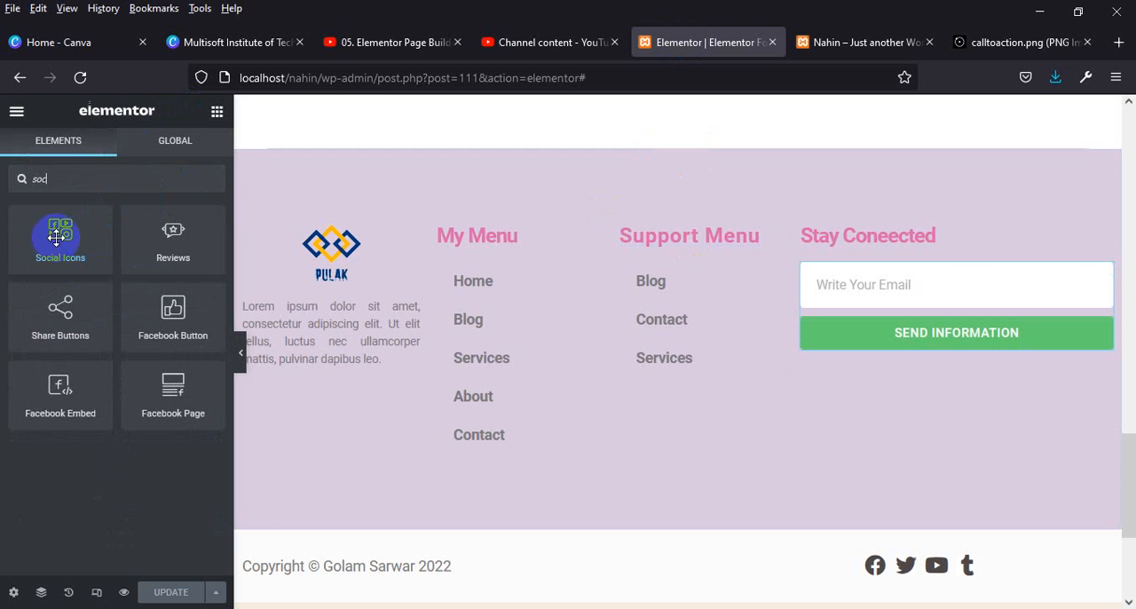
pyautogui.moveTo(60, 232); pyautogui.dragTo(913, 353)
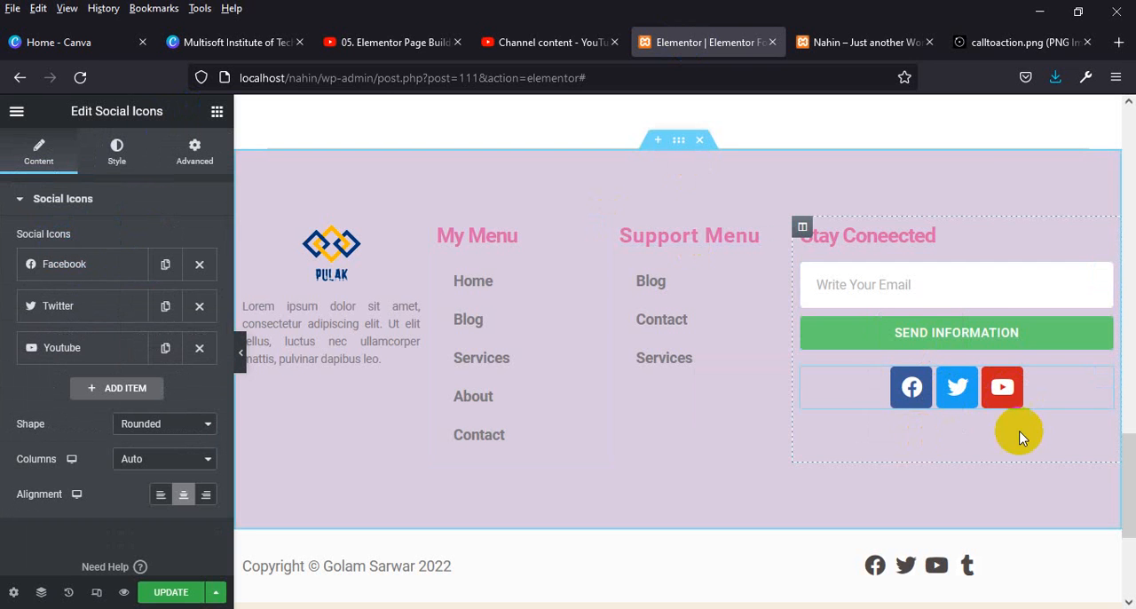
# Set the social icons' size to 23 and give all corners a border radius of 50 percent.
pyautogui.click(116, 152)
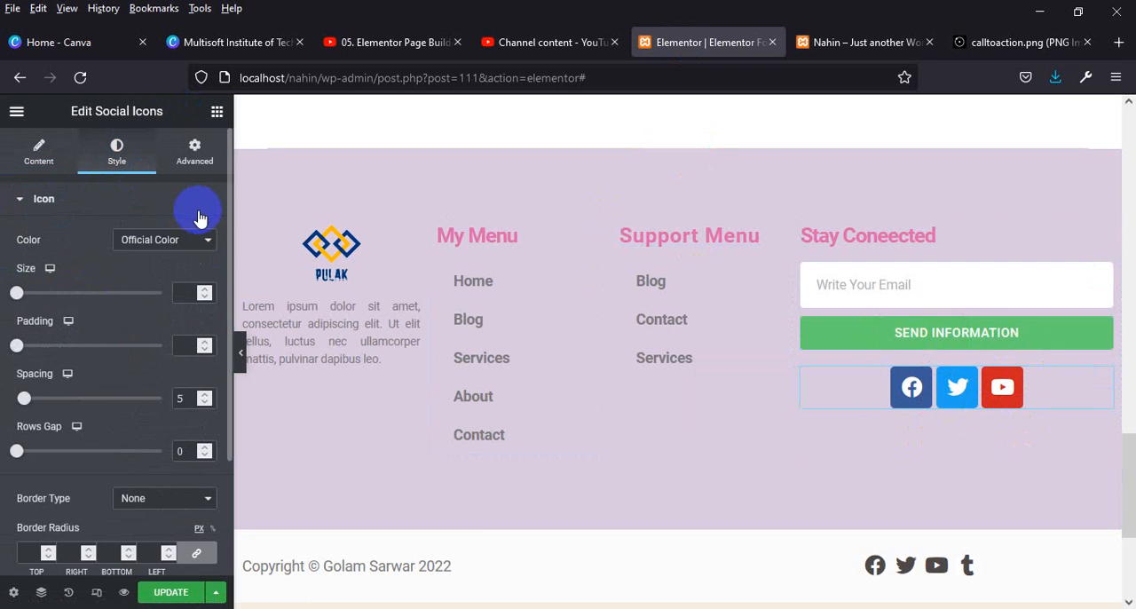
pyautogui.click(197, 239)
pyautogui.click(138, 198)
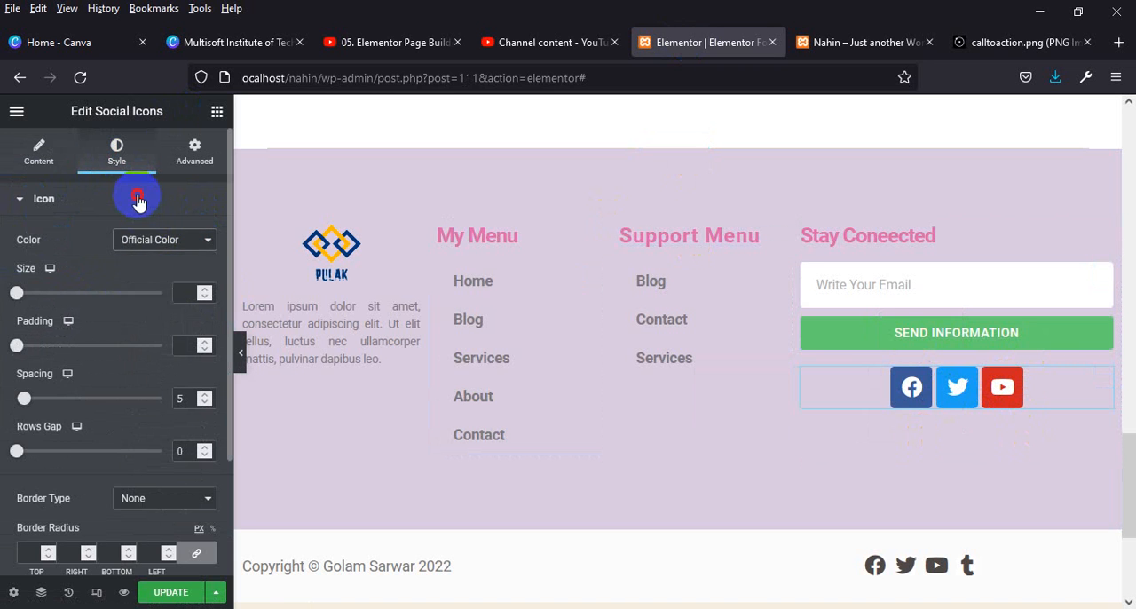
pyautogui.click(111, 198)
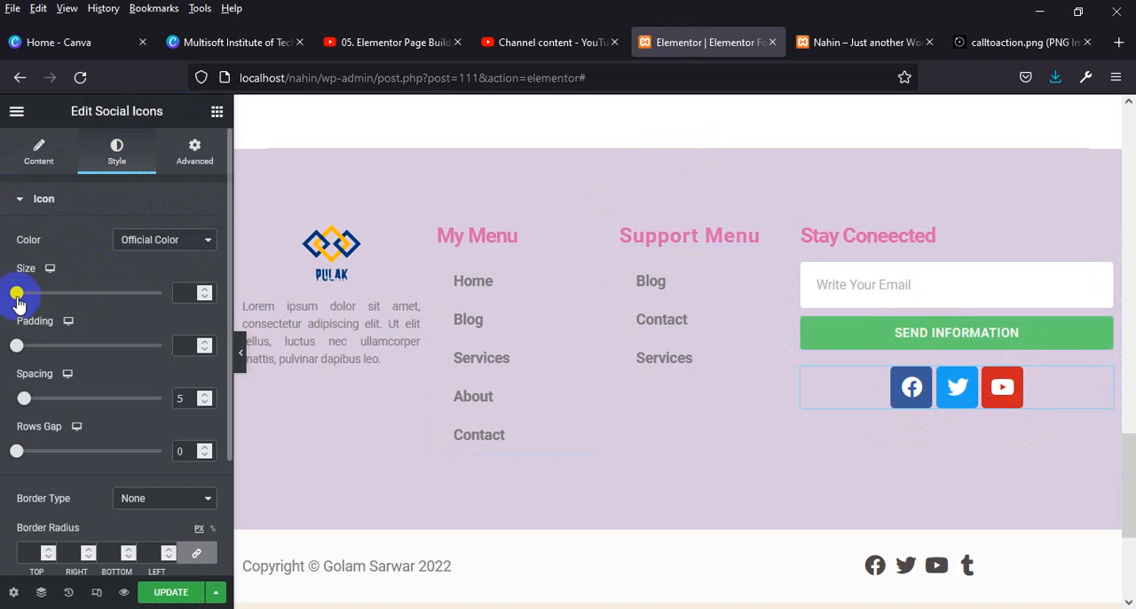
pyautogui.moveTo(31, 297)
pyautogui.mouseDown()
pyautogui.moveTo(83, 297)
pyautogui.moveTo(17, 299)
pyautogui.mouseUp()
pyautogui.click(182, 293)
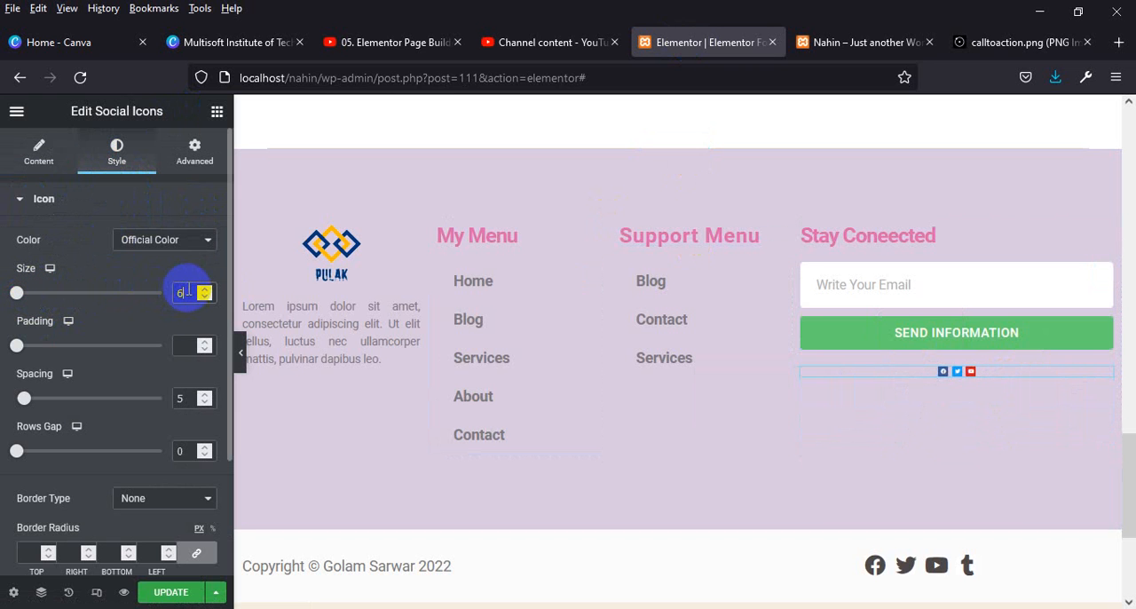
pyautogui.press('Up')
pyautogui.press('Up')
pyautogui.press('Up')
pyautogui.press('Up')
pyautogui.press('Up')
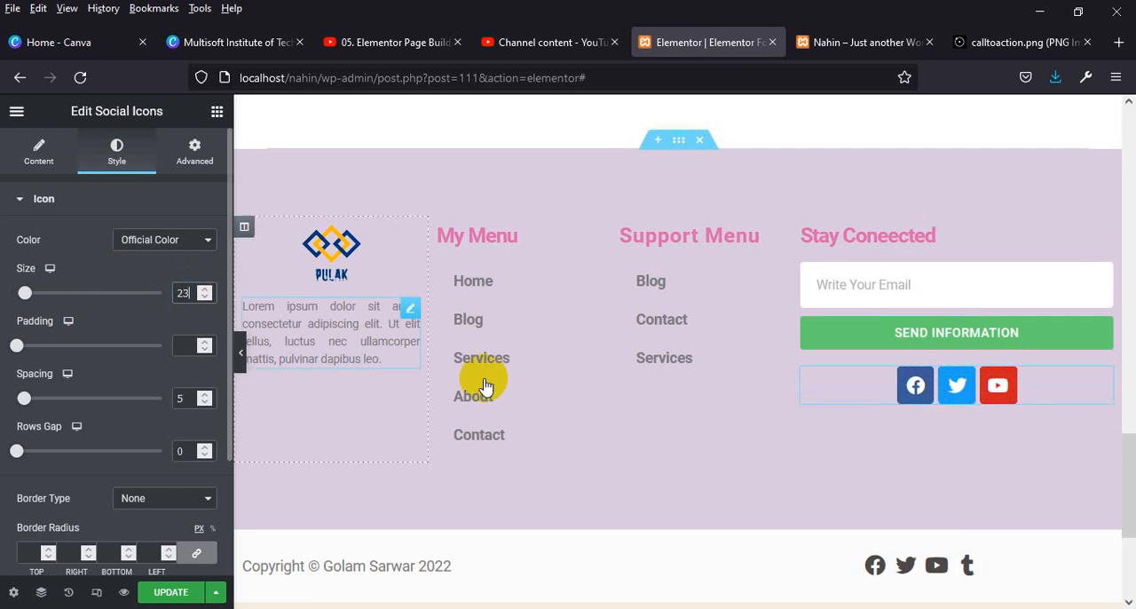
pyautogui.click(36, 552)
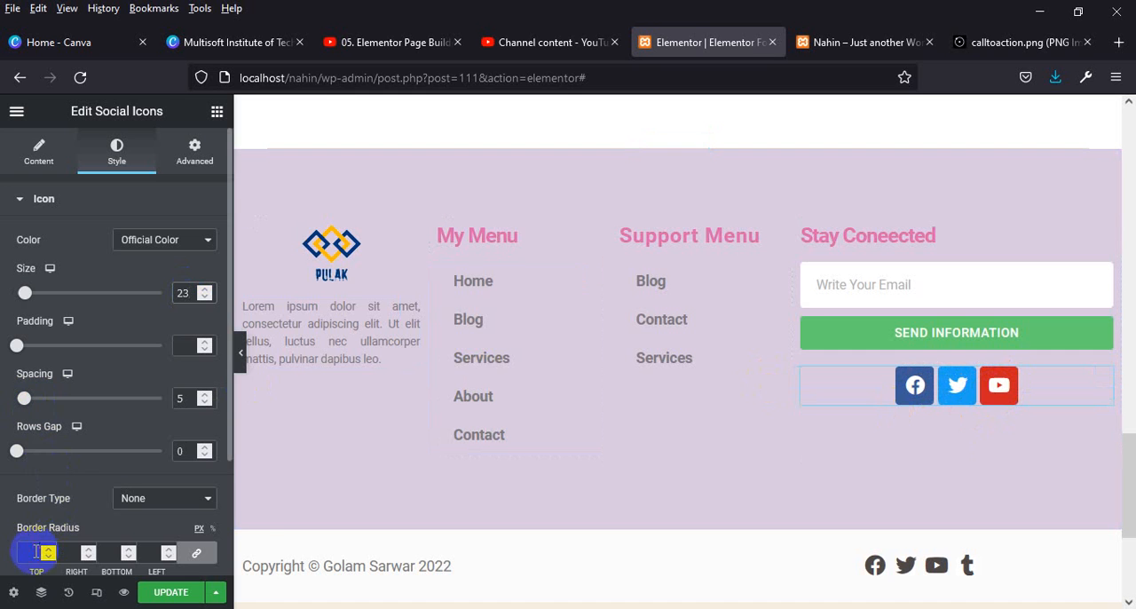
pyautogui.click(211, 530)
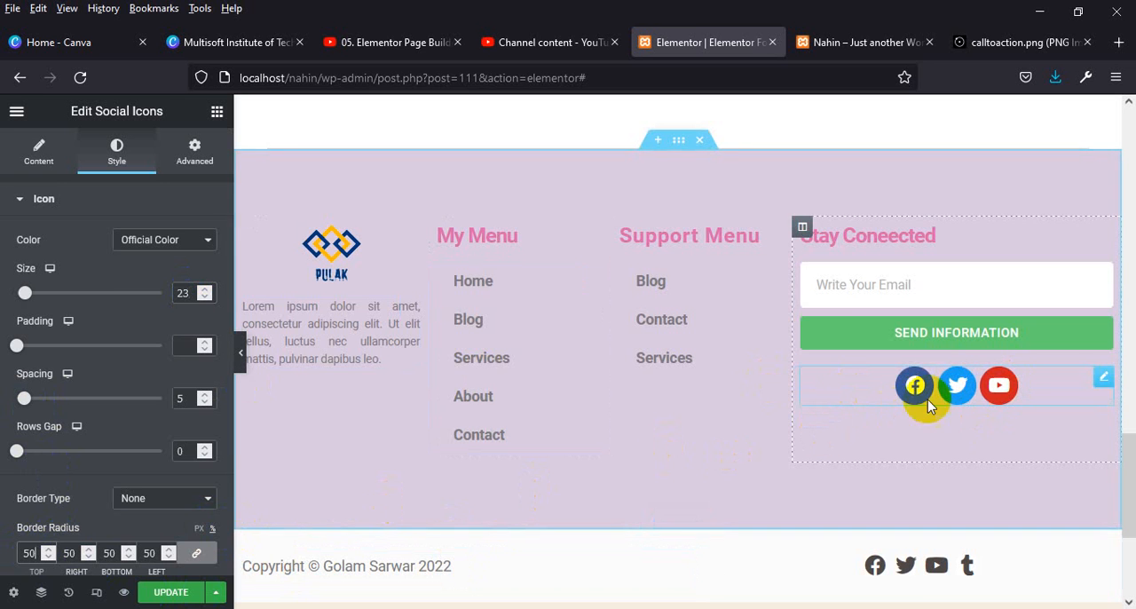
# Add a fourth item to the social icons and choose the Tumblr icon for it from the icon library.
pyautogui.click(37, 160)
pyautogui.click(97, 387)
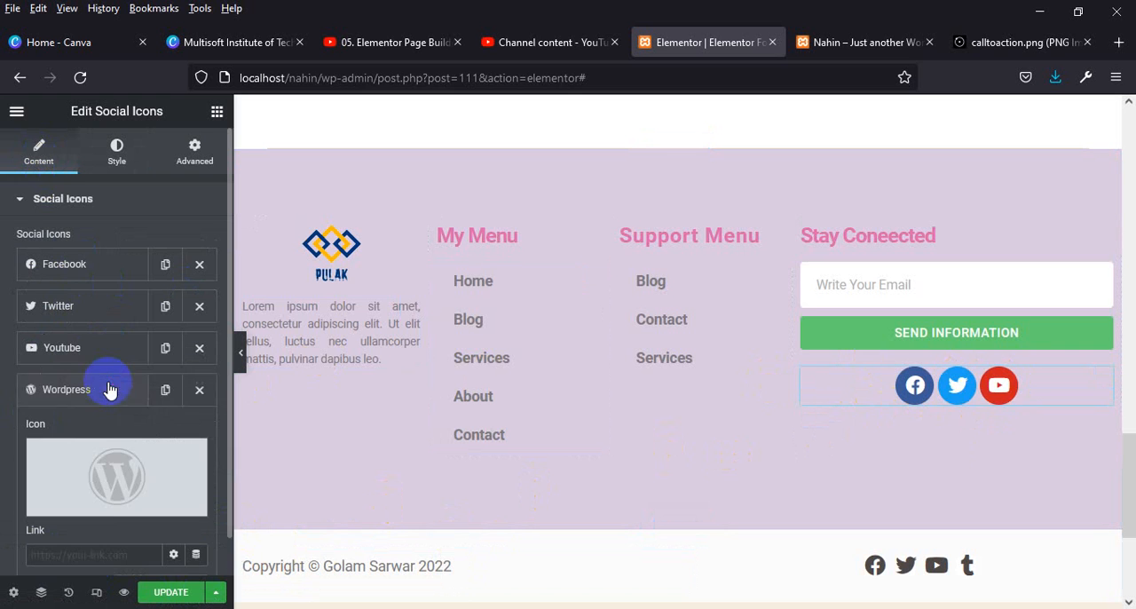
pyautogui.click(69, 504)
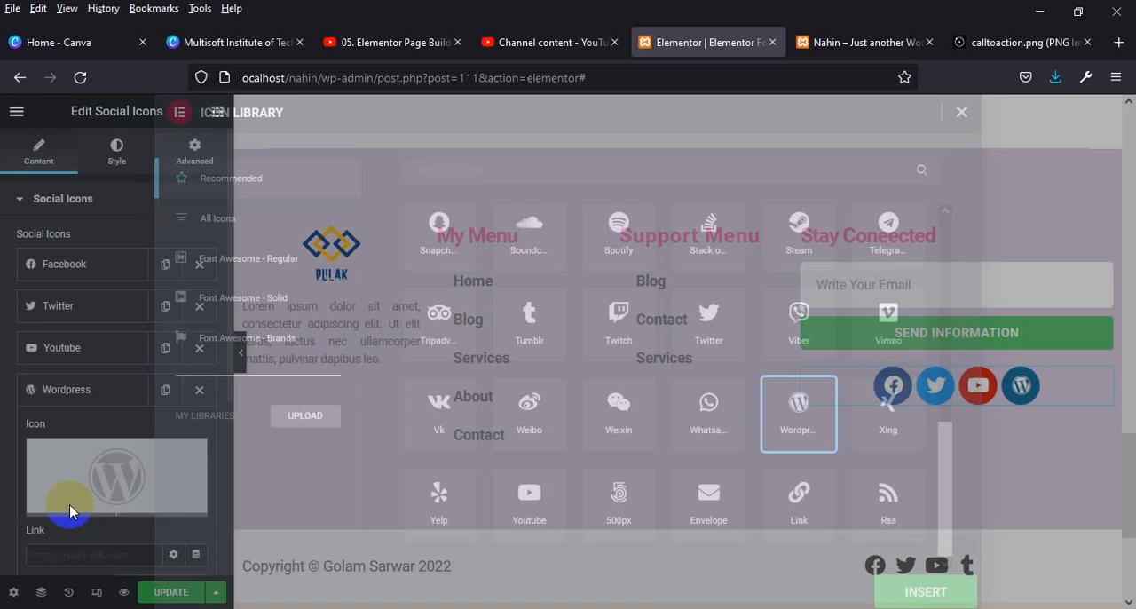
pyautogui.click(532, 342)
pyautogui.click(921, 592)
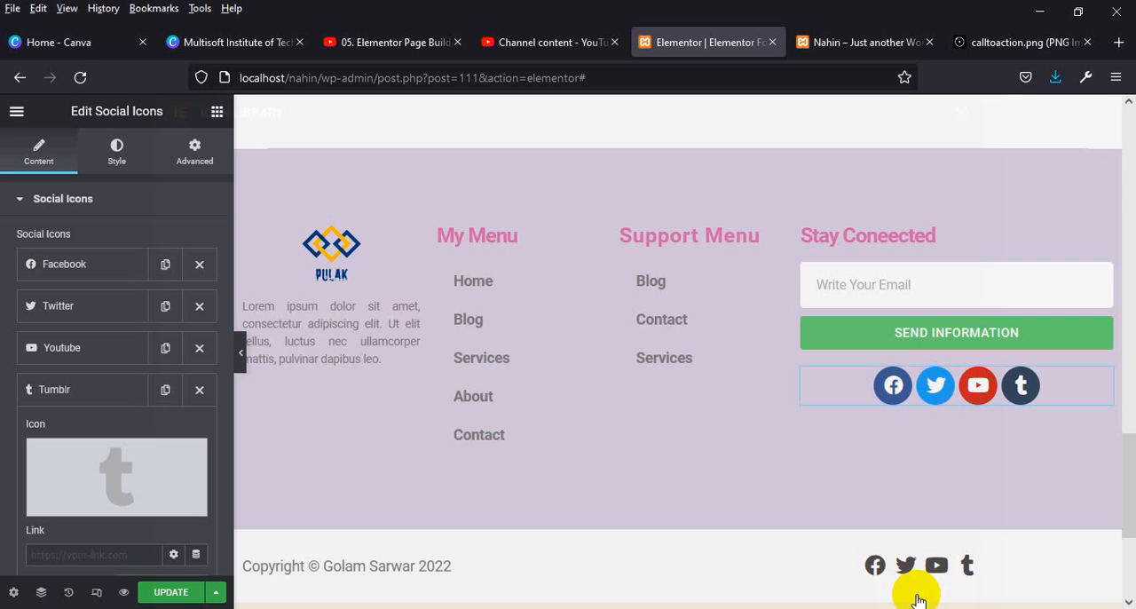
# Add a fifth social icon item, search the icon library for "in" and insert the Instagram icon.
pyautogui.scroll(-2, 107, 488)
pyautogui.click(105, 471)
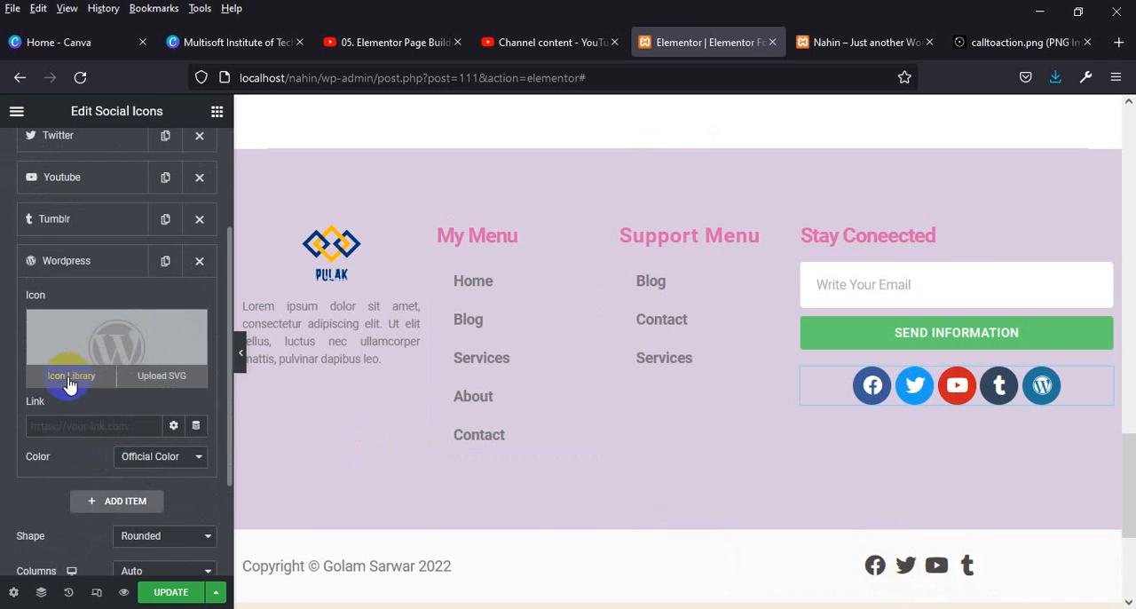
pyautogui.click(69, 381)
pyautogui.click(522, 506)
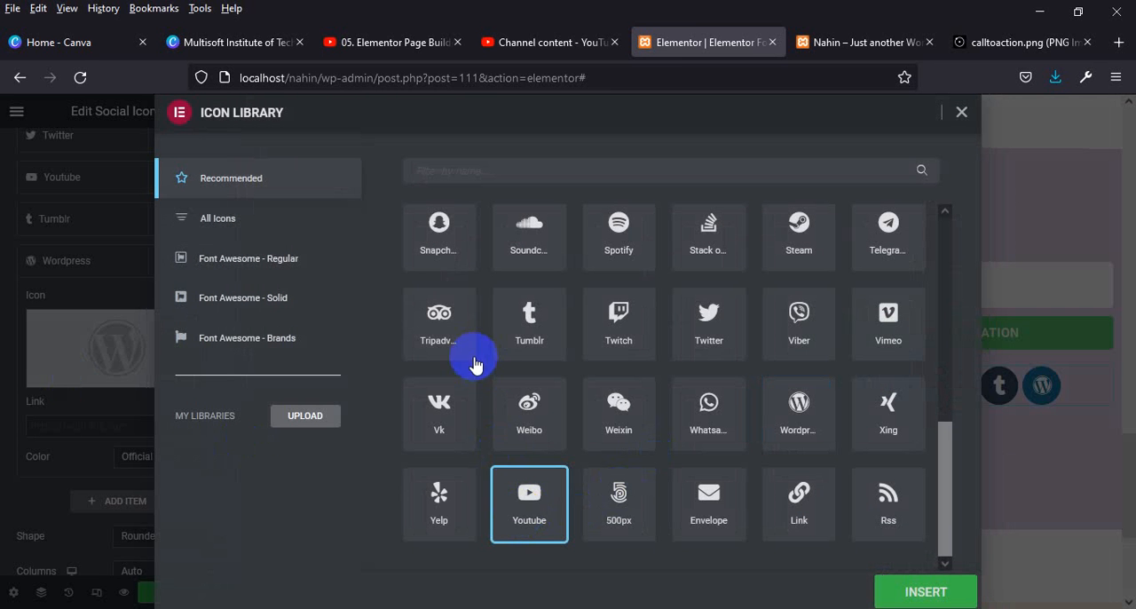
pyautogui.click(507, 170)
pyautogui.write('in')
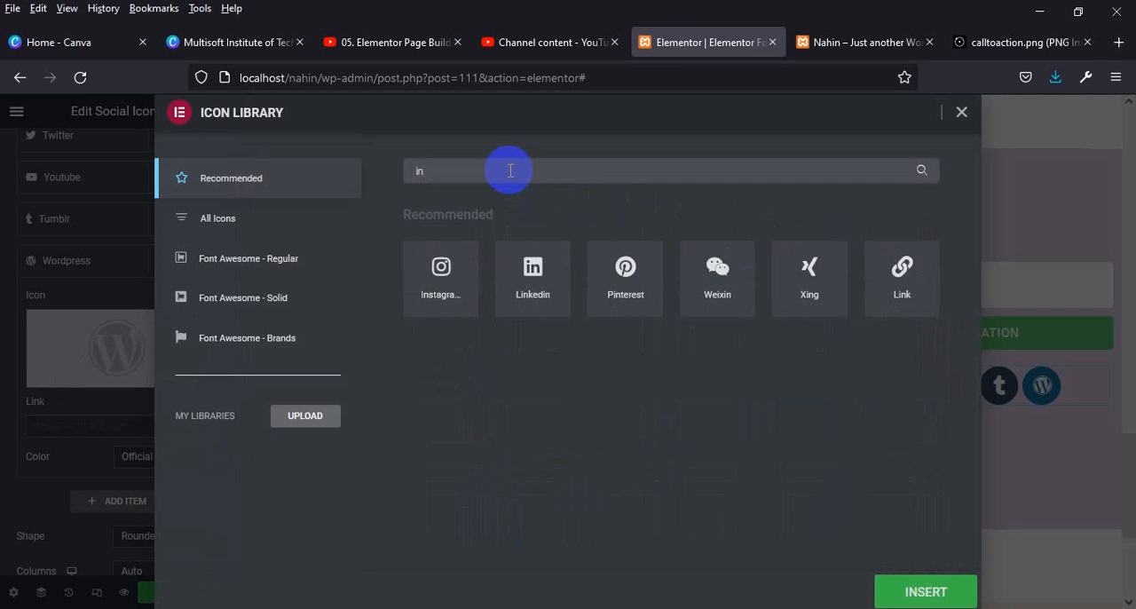
pyautogui.click(434, 293)
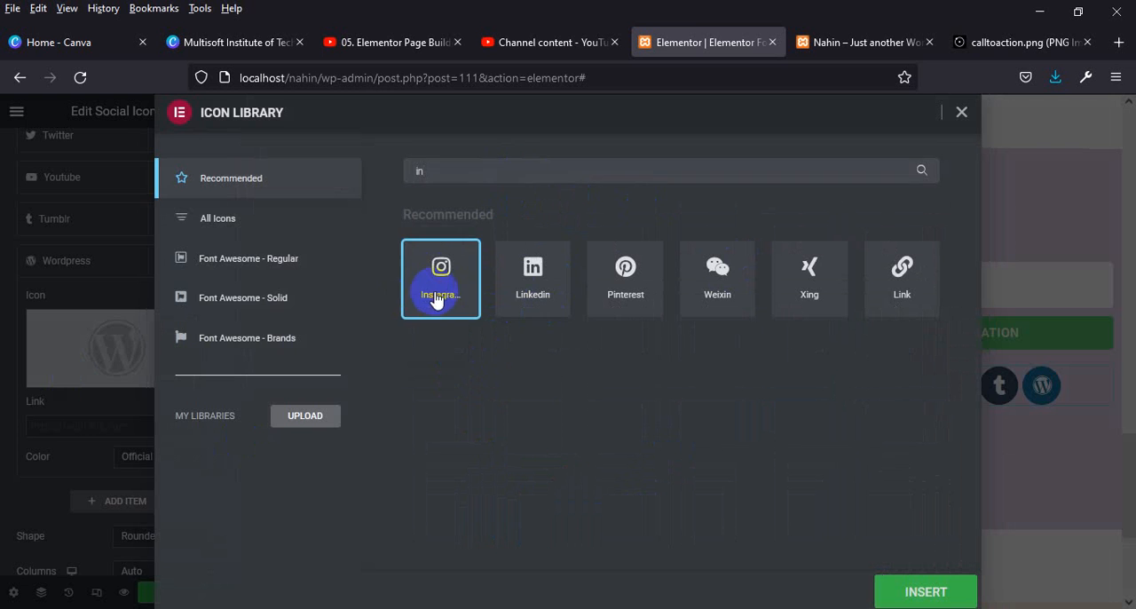
pyautogui.click(940, 591)
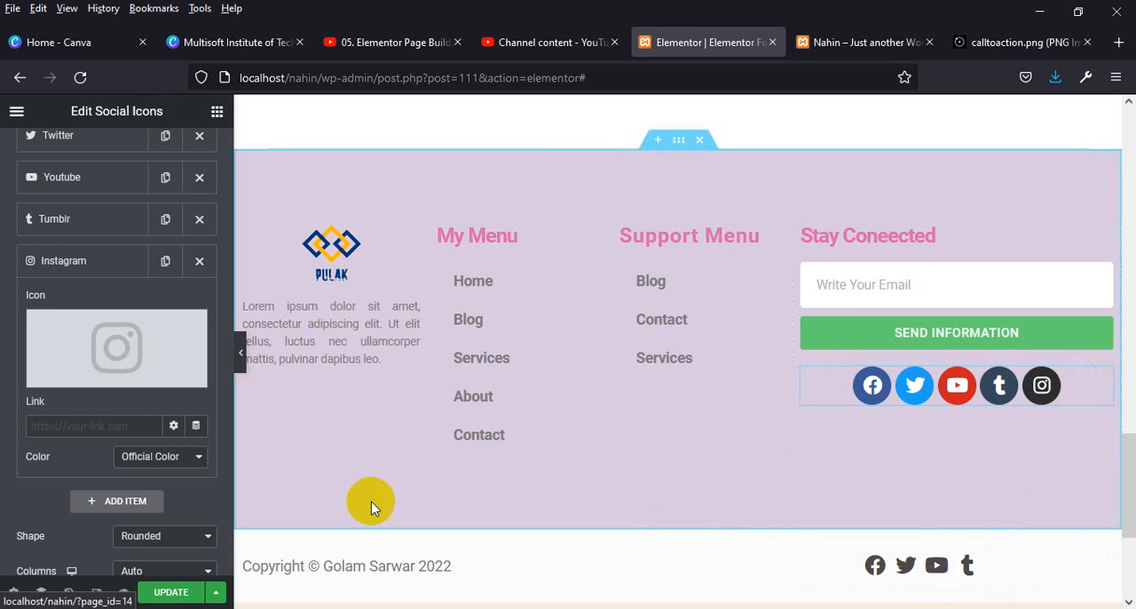
# Update the page and reload the live site to check the footer's social icons.
pyautogui.click(171, 594)
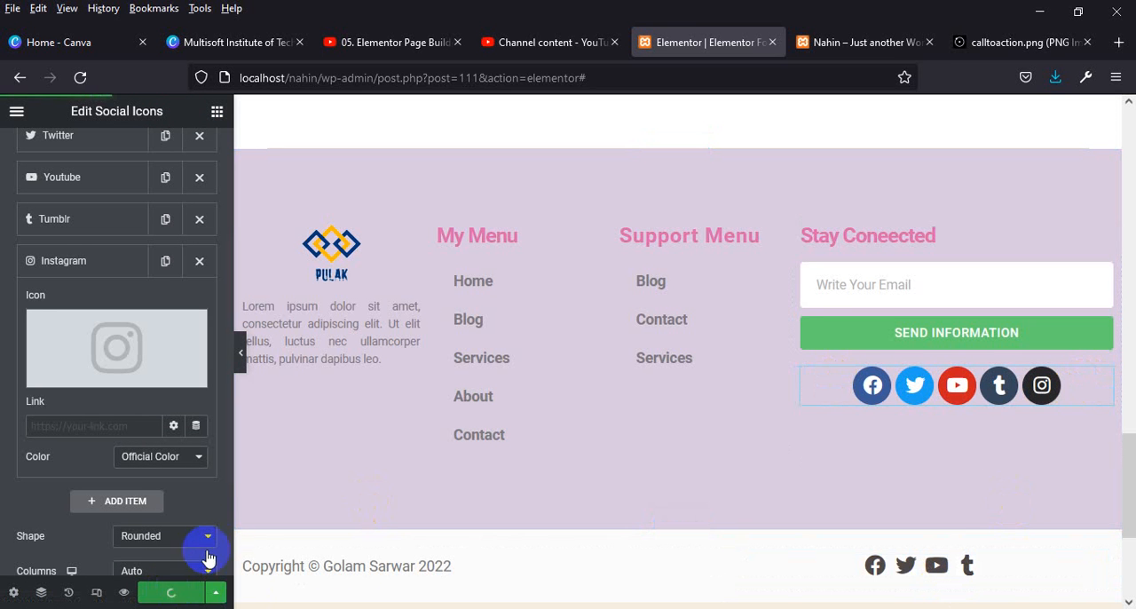
pyautogui.click(844, 38)
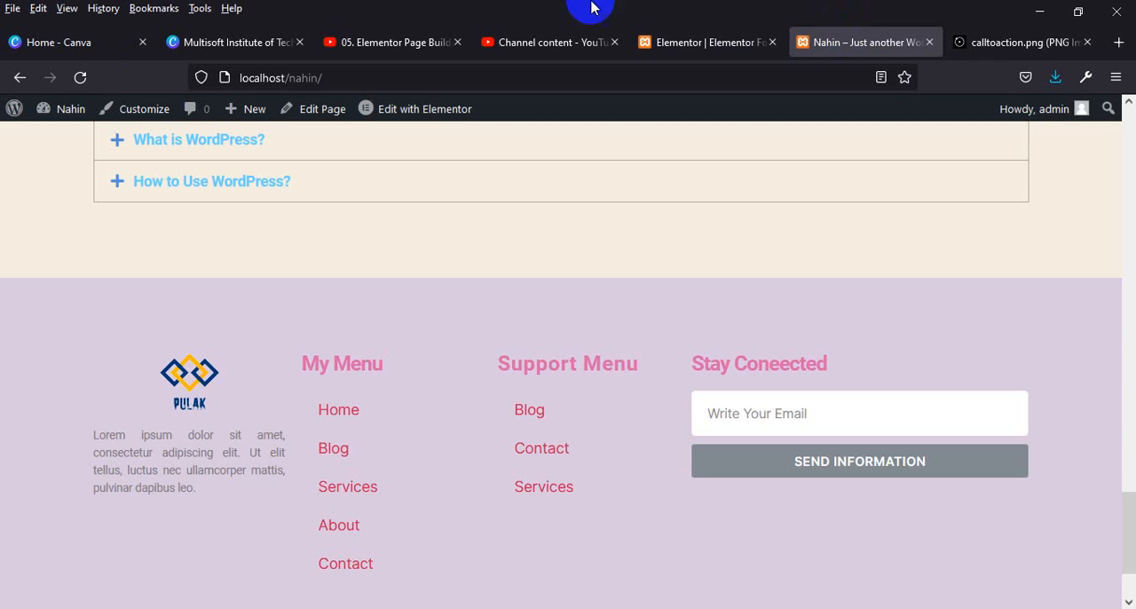
pyautogui.click(79, 77)
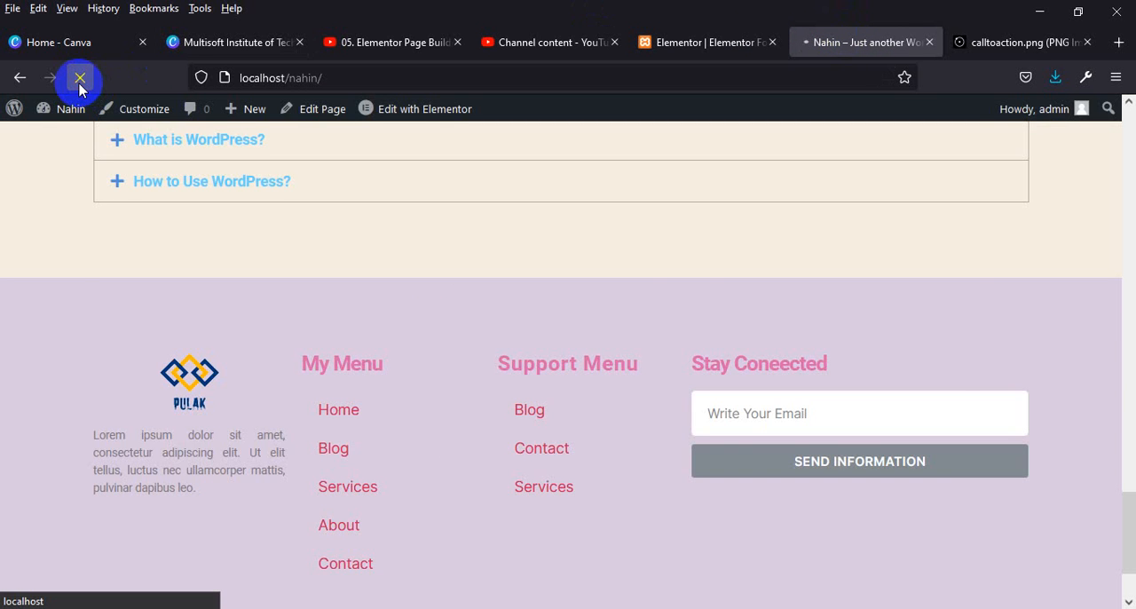